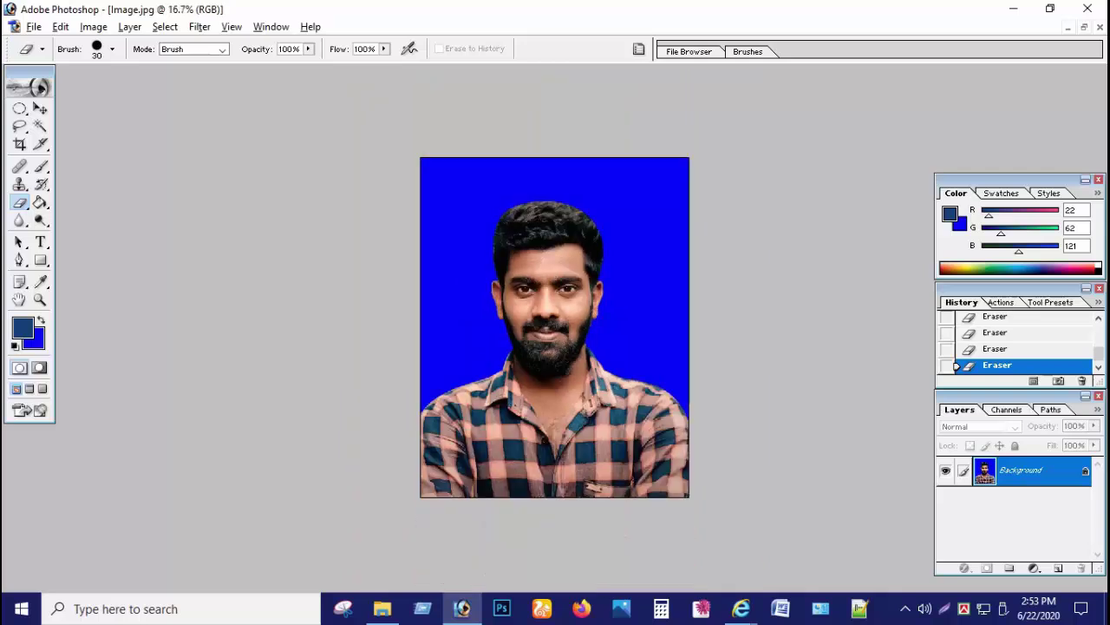
# Inspect the face and beard edges against the blue background up close, then zoom back out
pyautogui.hotkey('ctrl', 'alt', '0')
pyautogui.scroll(-3, 605, 243)
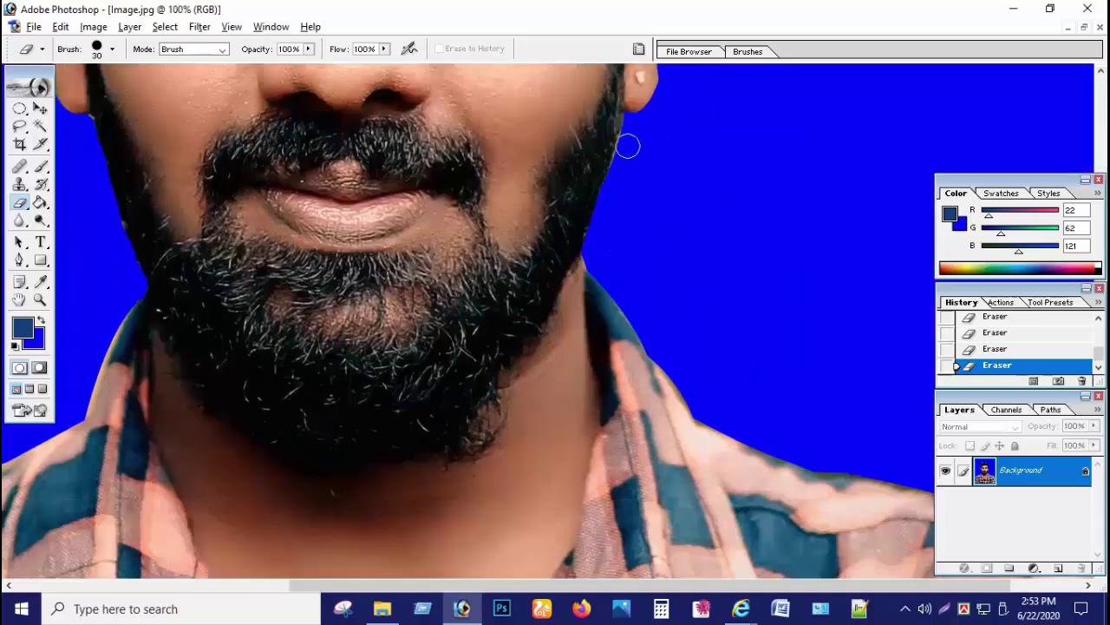
pyautogui.scroll(-2, 602, 253)
pyautogui.scroll(-1, 616, 243)
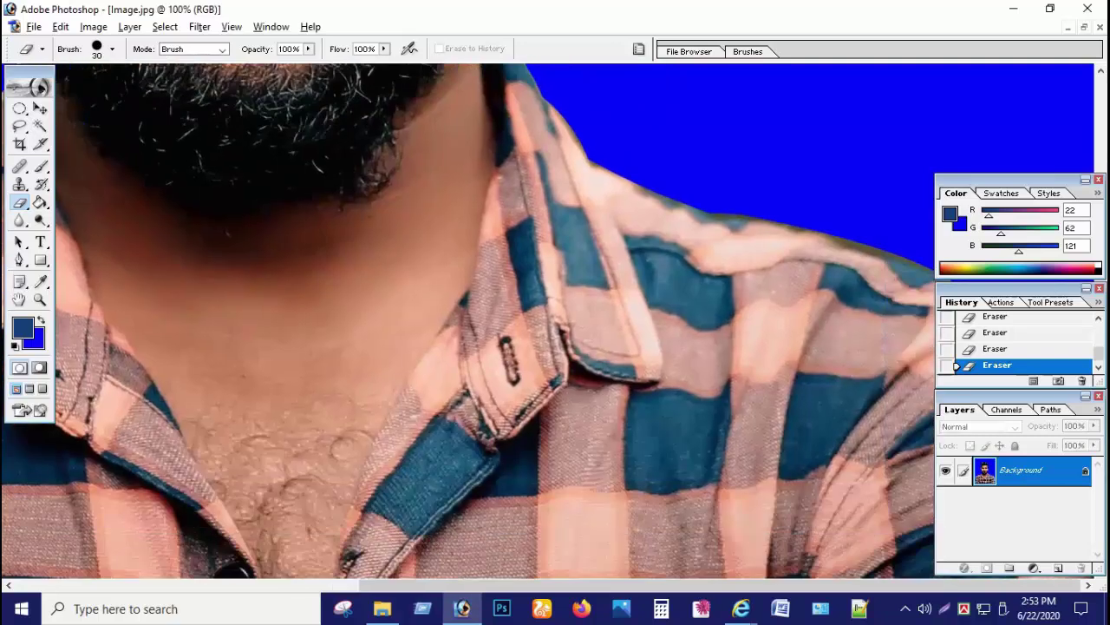
pyautogui.scroll(-2, 633, 229)
pyautogui.scroll(-1, 648, 220)
pyautogui.hotkey('ctrl', '-')
pyautogui.hotkey('ctrl', '-')
pyautogui.hotkey('ctrl', '-')
pyautogui.hotkey('ctrl', '-')
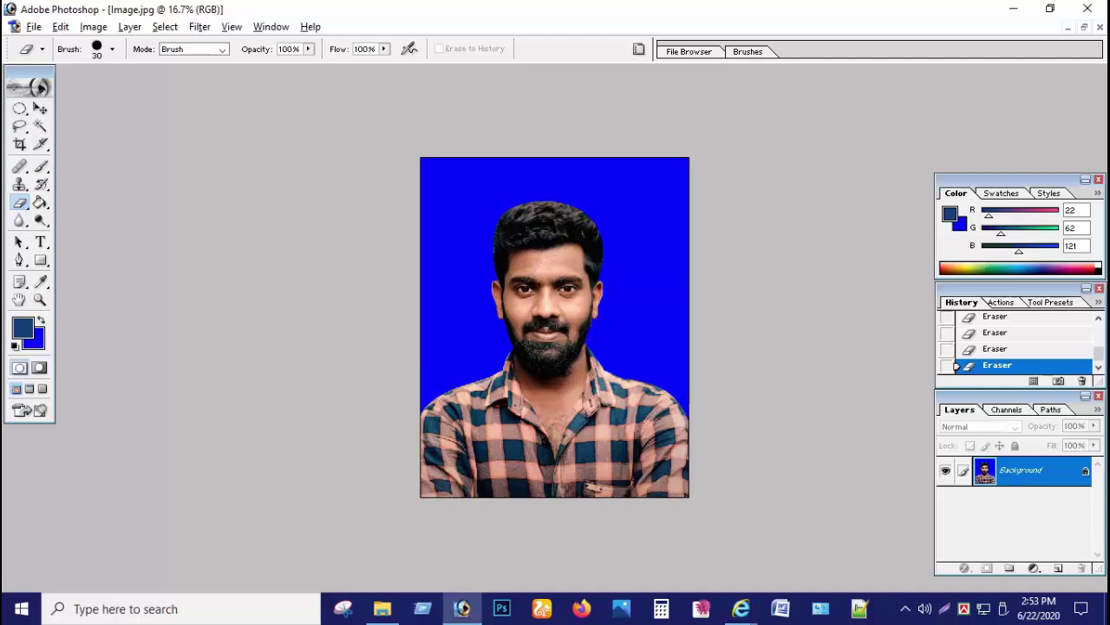
pyautogui.hotkey('ctrl', 'alt', '0')
pyautogui.scroll(-3, 606, 245)
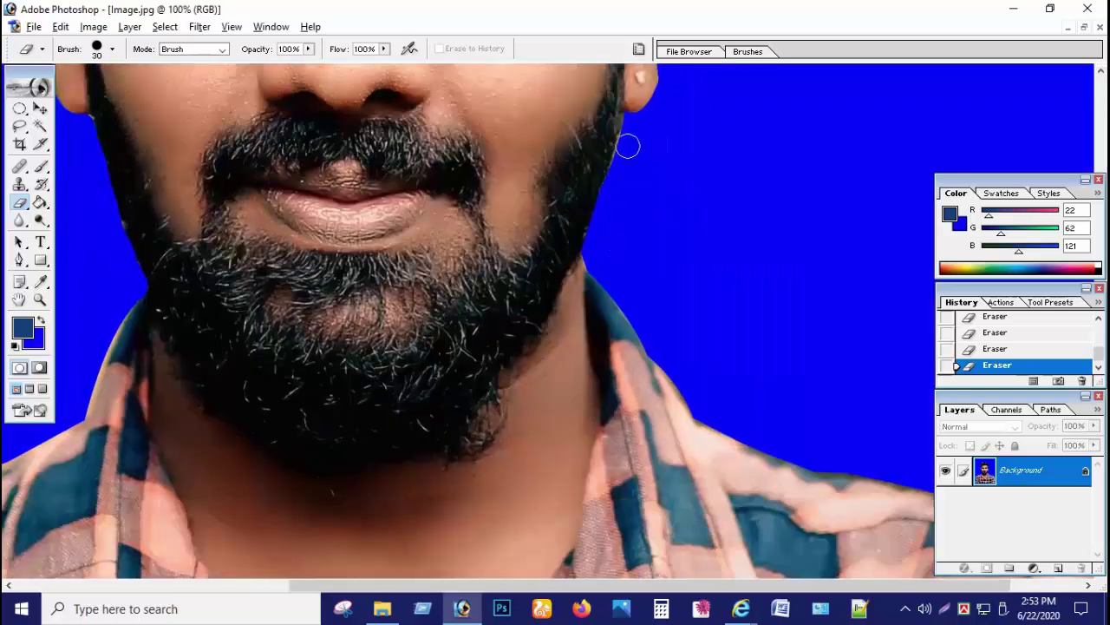
pyautogui.scroll(-3, 602, 252)
pyautogui.scroll(-2, 603, 252)
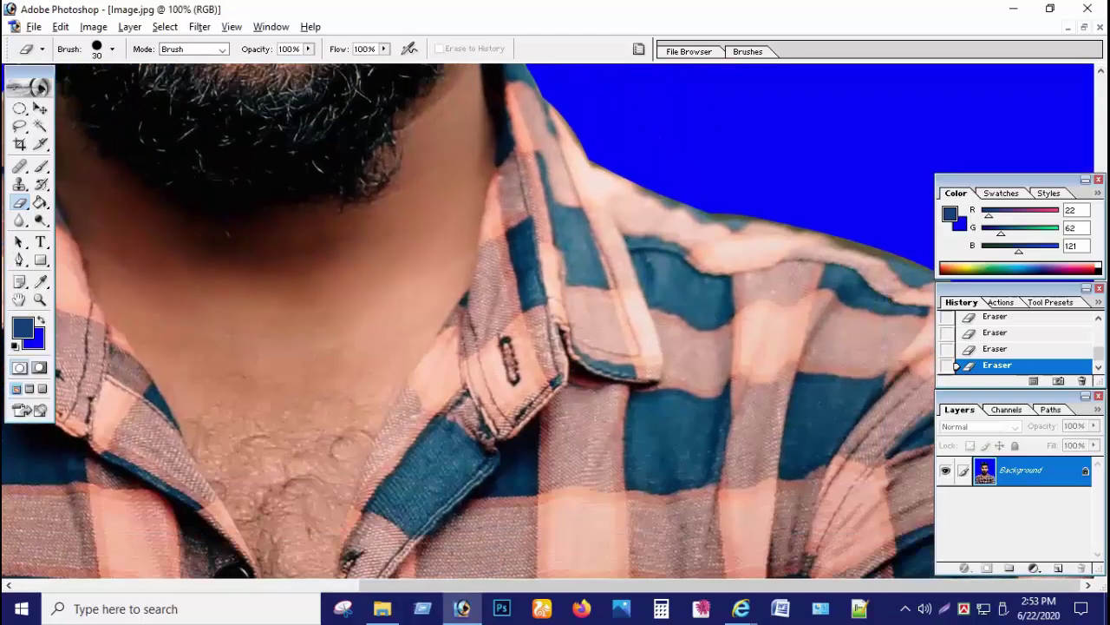
pyautogui.scroll(-2, 602, 253)
pyautogui.hotkey('ctrl', '0')
pyautogui.hotkey('ctrl', '-')
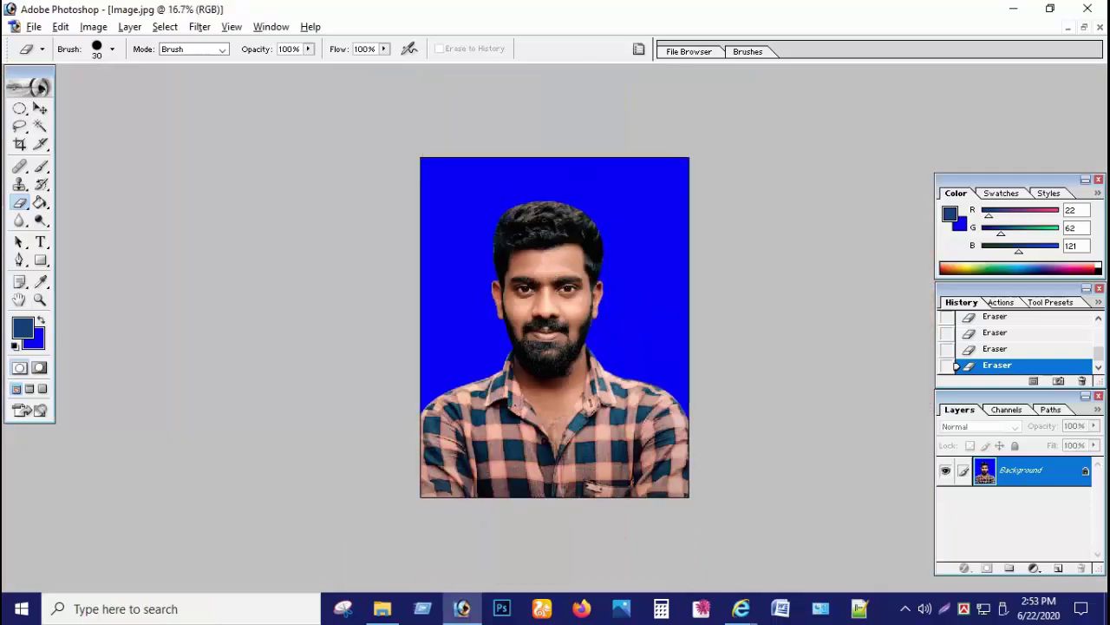
# Check the jaw outline up close, then return to the whole-photo view
pyautogui.hotkey('ctrl', 'alt', '0')
pyautogui.scroll(-2, 685, 229)
pyautogui.scroll(-2, 606, 245)
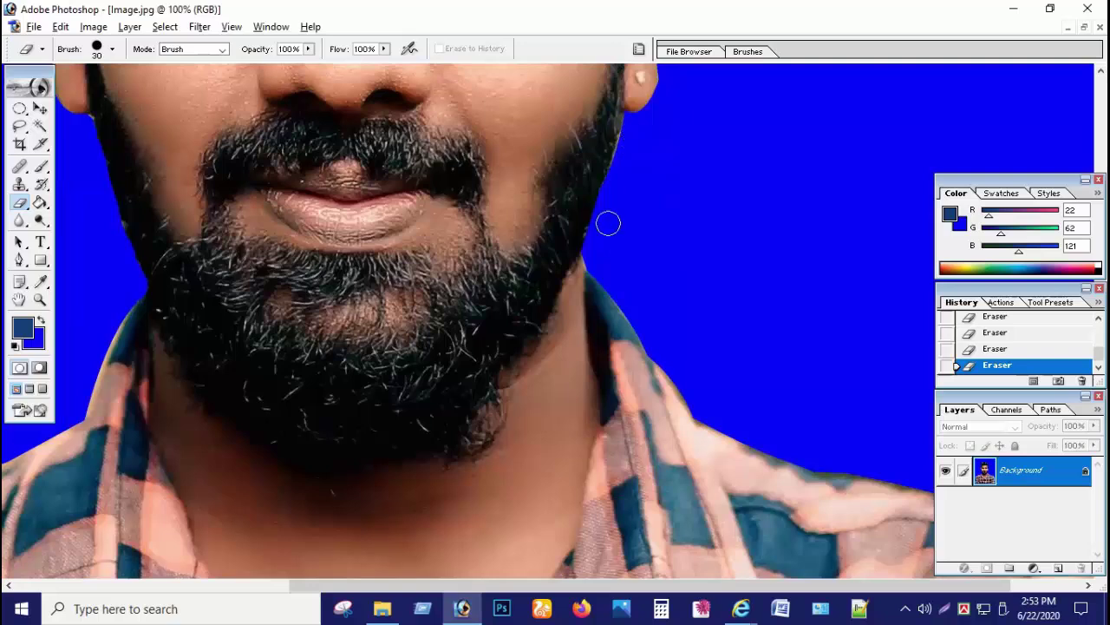
pyautogui.scroll(-4, 605, 259)
pyautogui.scroll(-2, 616, 252)
pyautogui.scroll(-2, 633, 234)
pyautogui.scroll(2, 649, 221)
pyautogui.hotkey('ctrl', '-')
pyautogui.hotkey('ctrl', '-')
pyautogui.hotkey('ctrl', '-')
pyautogui.hotkey('ctrl', '-')
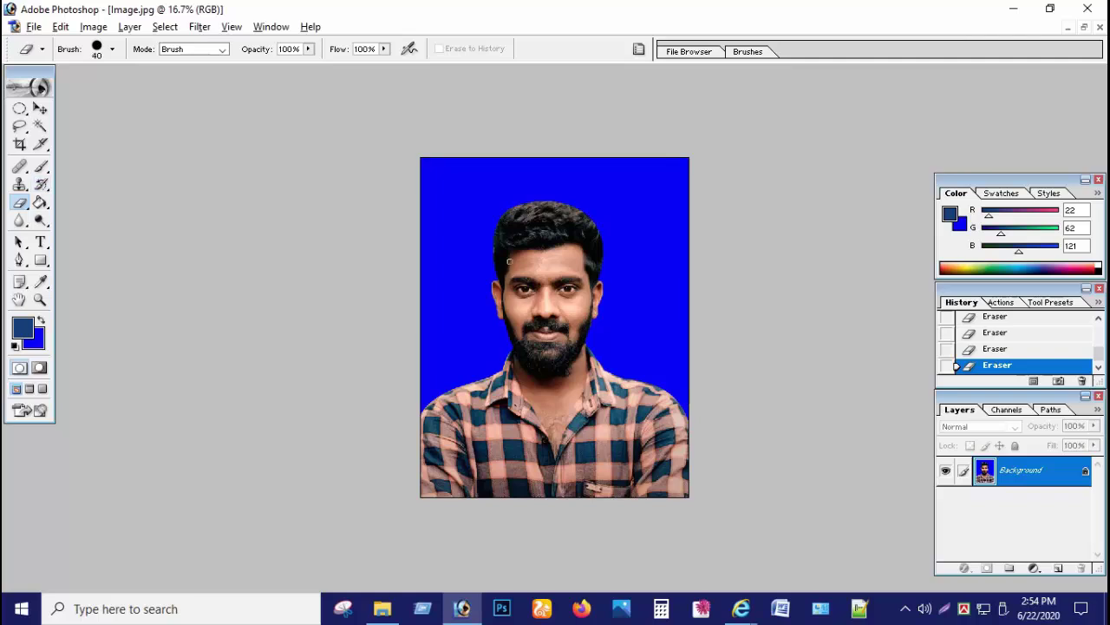
# Enlarge the eraser brush to 400, fit the photo at 33.3%, and open Curves
pyautogui.press(']')
pyautogui.press(']')
pyautogui.press(']')
pyautogui.press(']')
pyautogui.press(']')
pyautogui.hotkey('ctrl', '+')
pyautogui.hotkey('ctrl', '+')
pyautogui.hotkey('ctrl', '-')
pyautogui.hotkey('ctrl', '+')
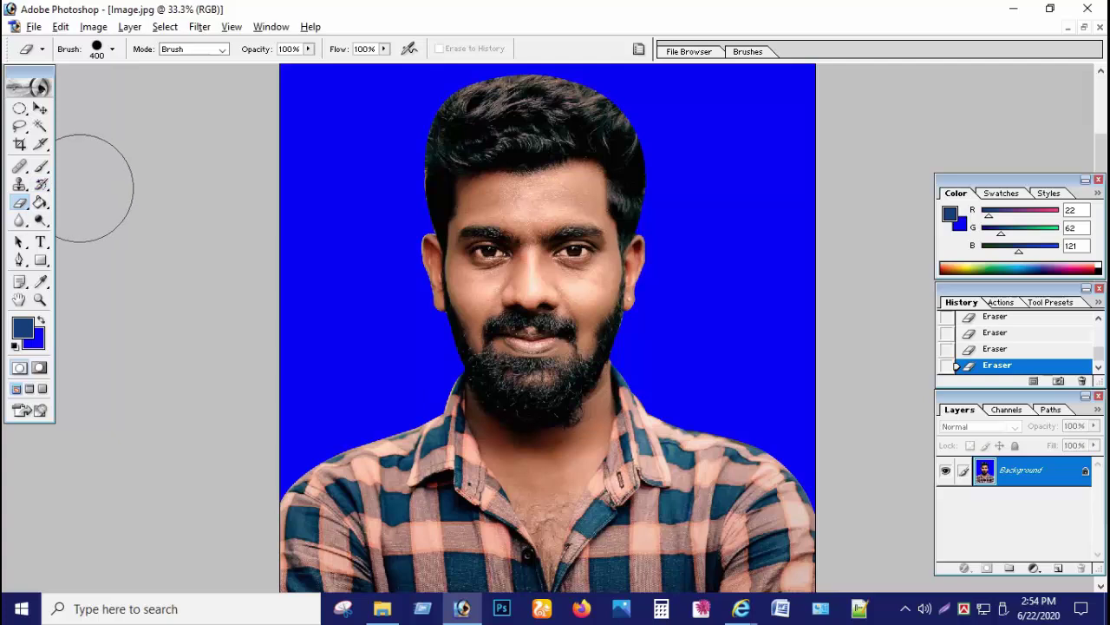
pyautogui.hotkey('ctrl', 'm')
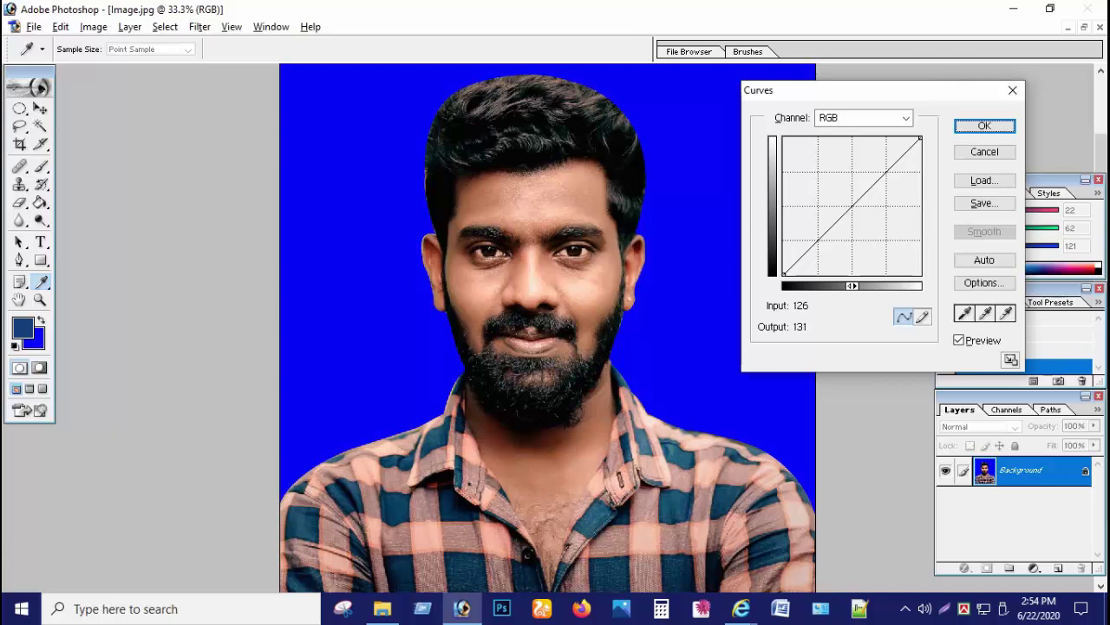
# Brighten the midtones with a Curves point raising input 106 to output 140
pyautogui.moveTo(852, 204); pyautogui.dragTo(846, 200)
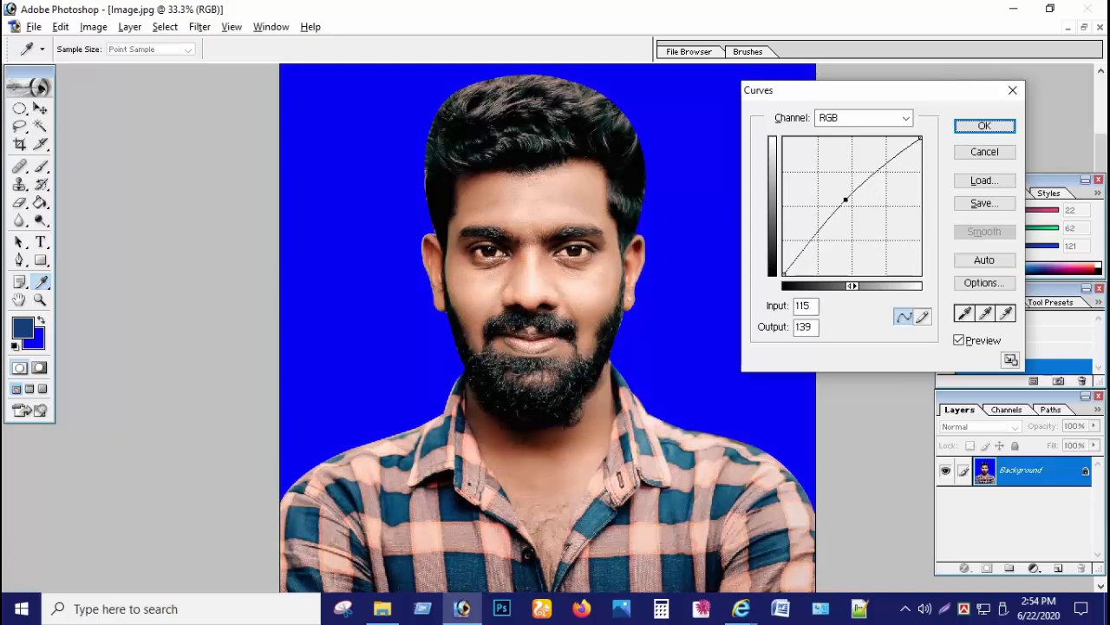
pyautogui.moveTo(846, 199); pyautogui.dragTo(840, 197)
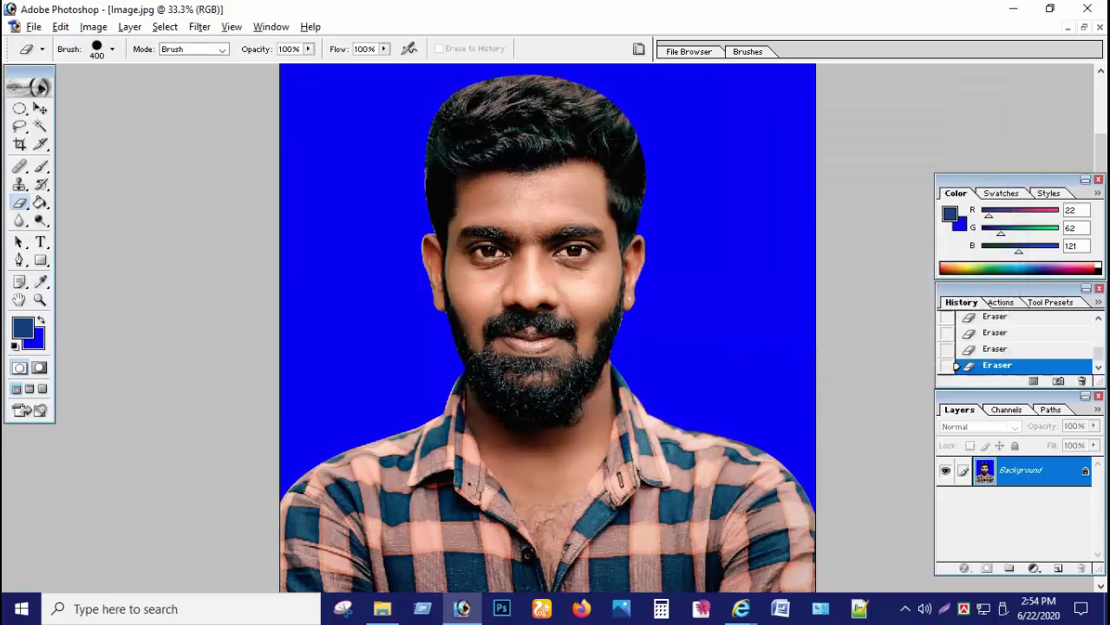
pyautogui.hotkey('alt', 'i')
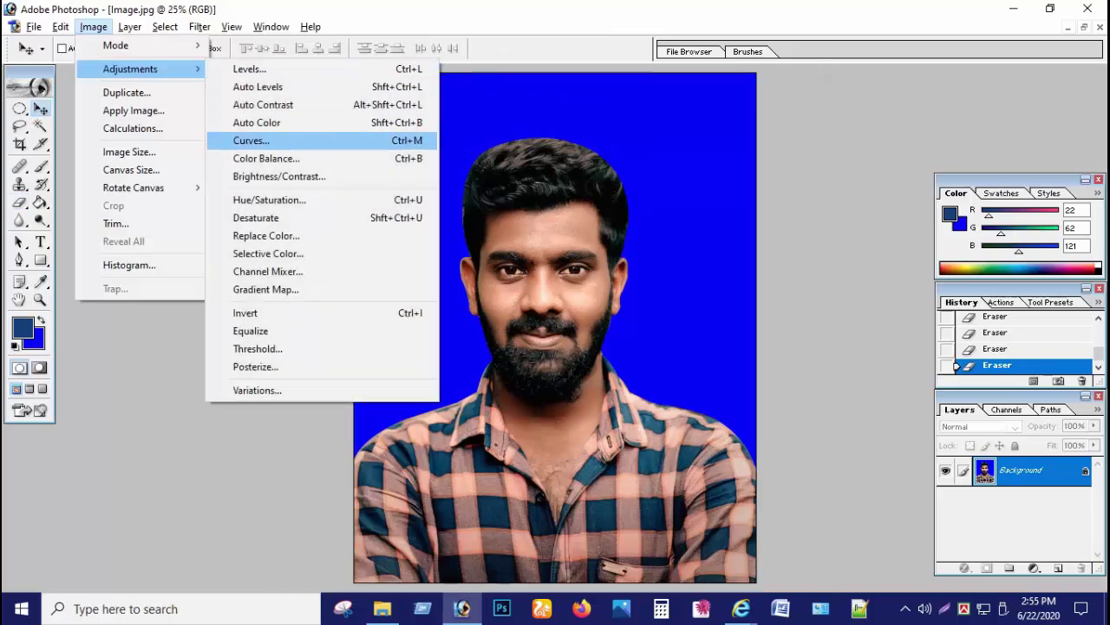
pyautogui.press('Return')
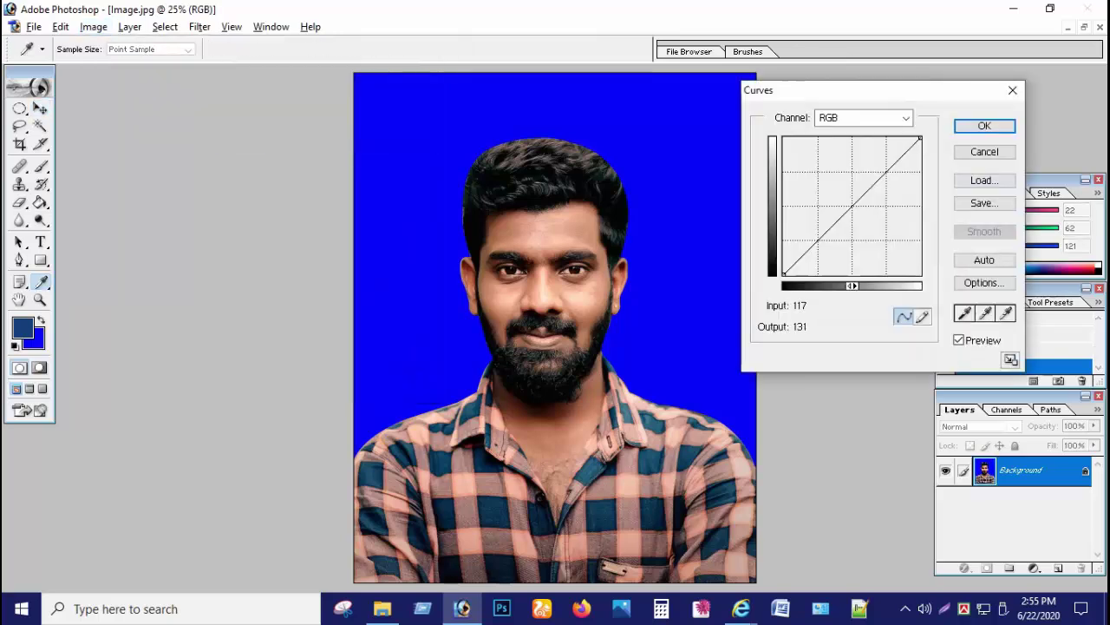
pyautogui.moveTo(852, 206); pyautogui.dragTo(841, 200)
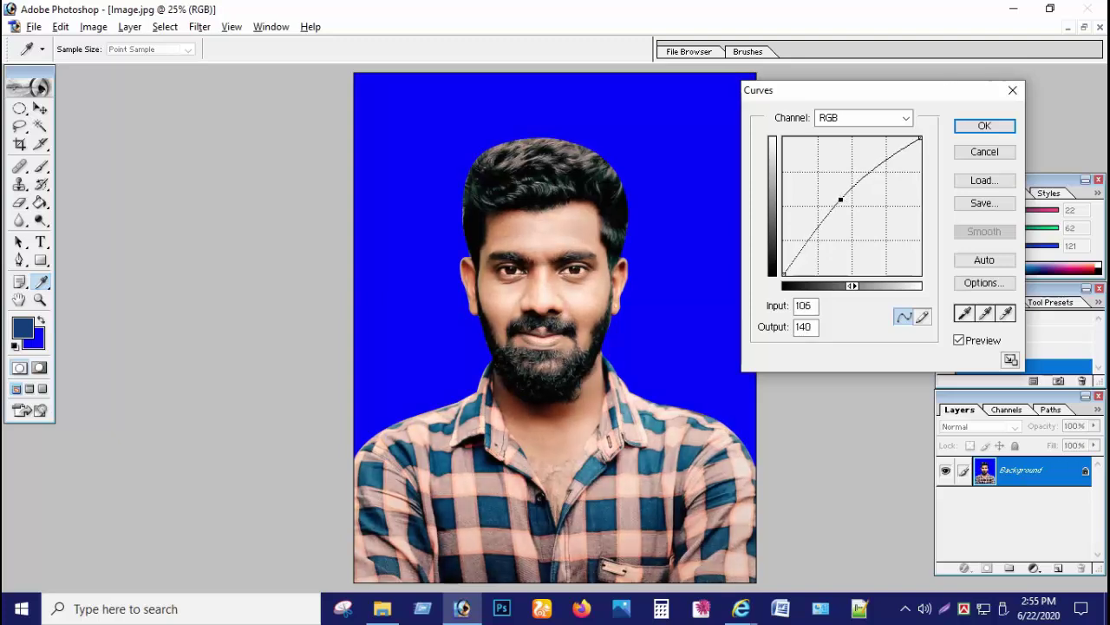
pyautogui.press('Return')
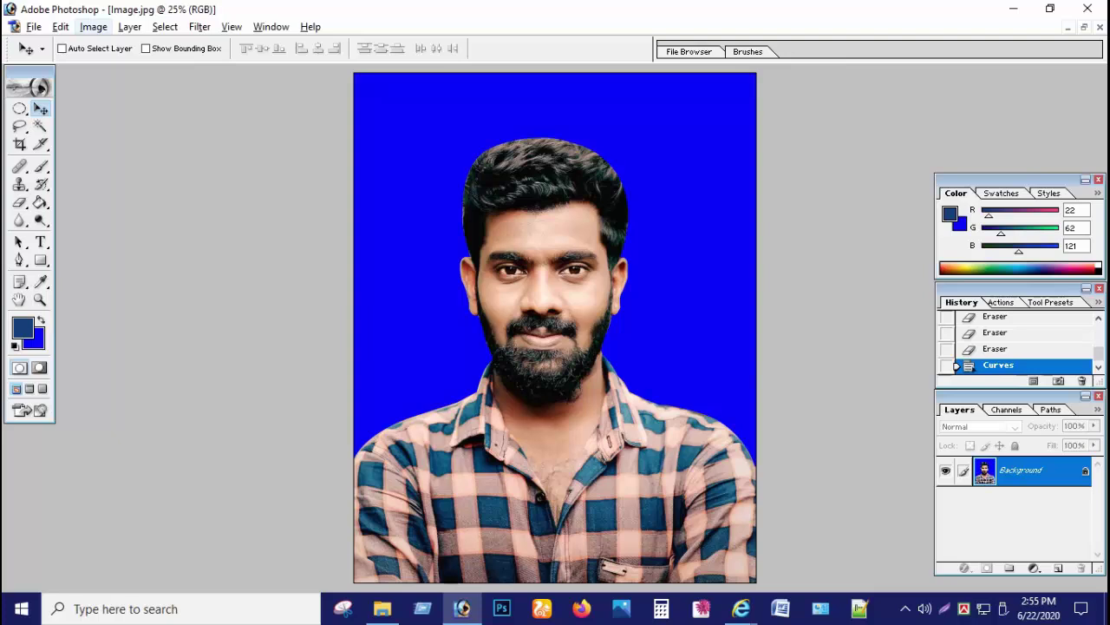
# Apply a first Selective Color adjustment with the Reds' black set to -44
pyautogui.click(93, 27)
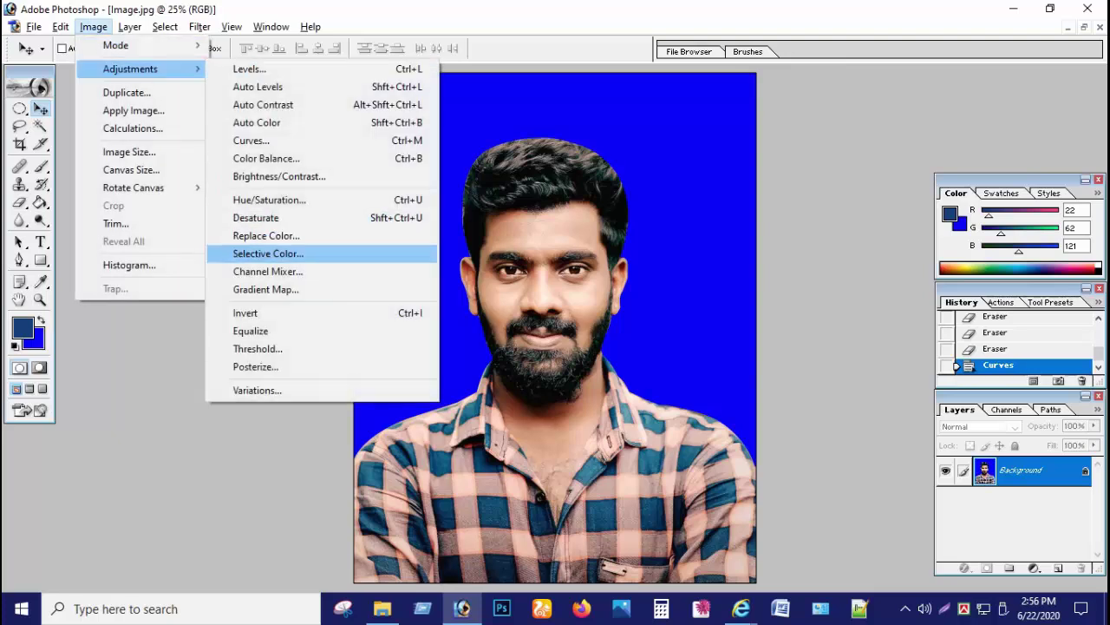
pyautogui.click(266, 235)
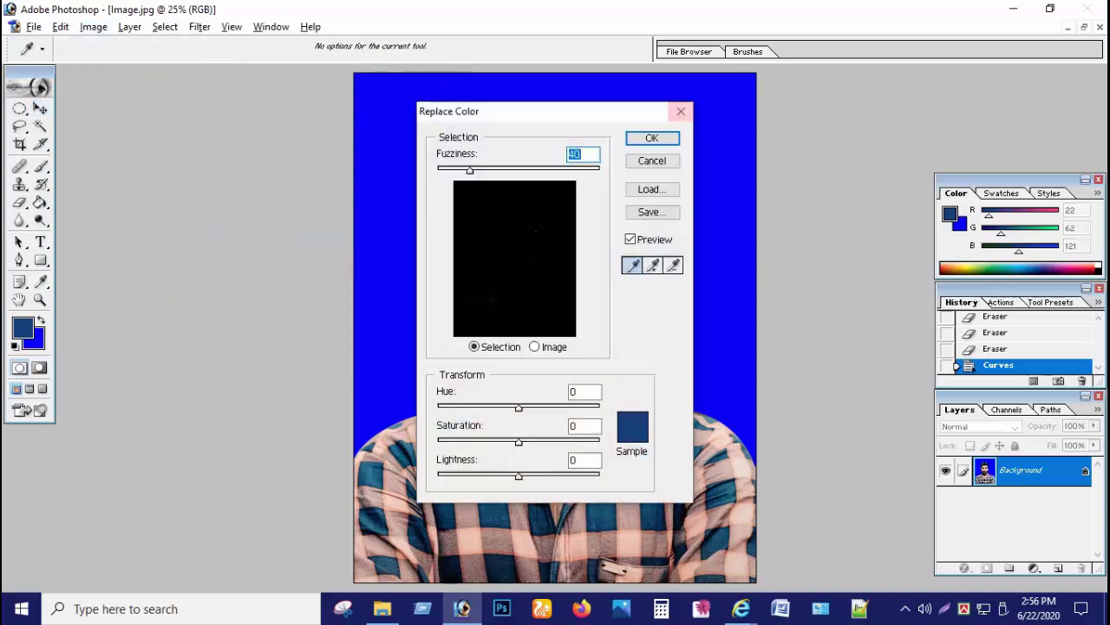
pyautogui.click(679, 111)
pyautogui.click(93, 27)
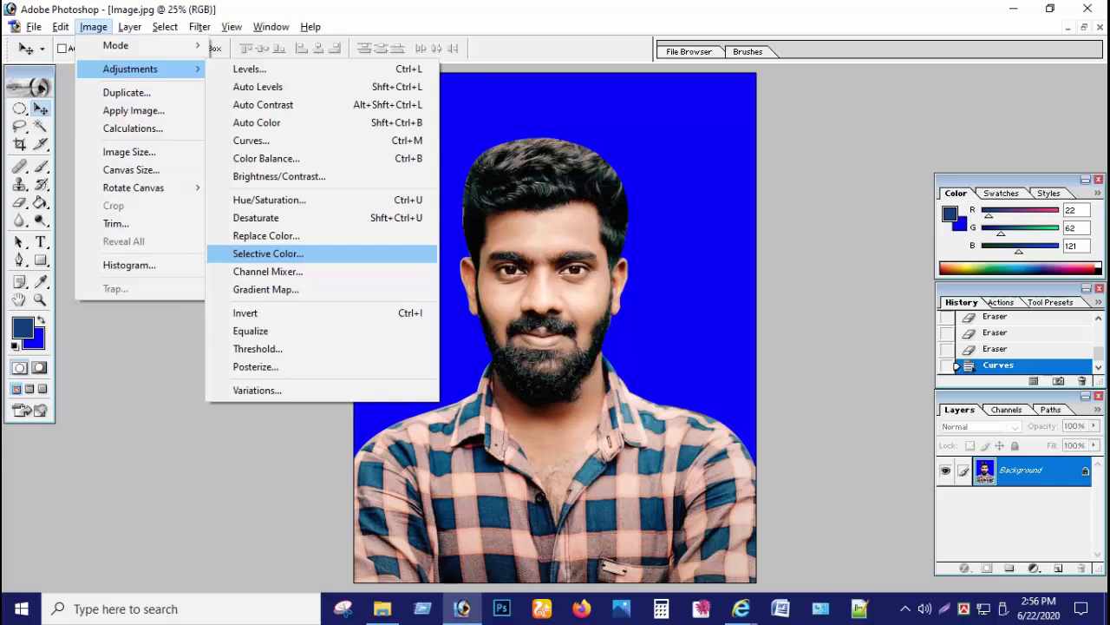
pyautogui.click(268, 253)
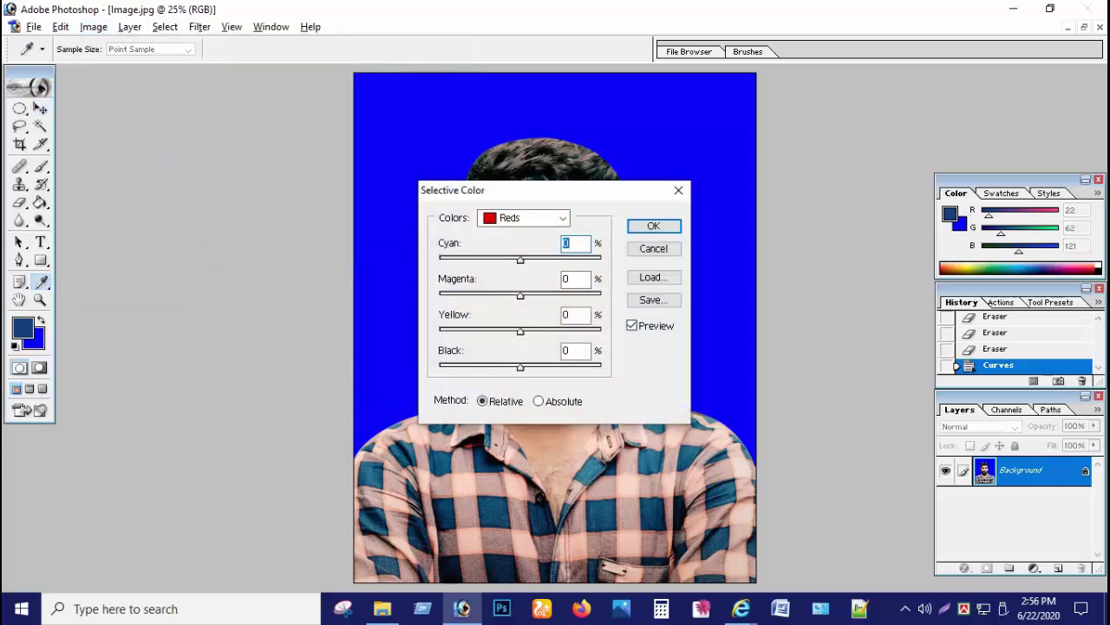
pyautogui.moveTo(537, 190); pyautogui.dragTo(211, 93)
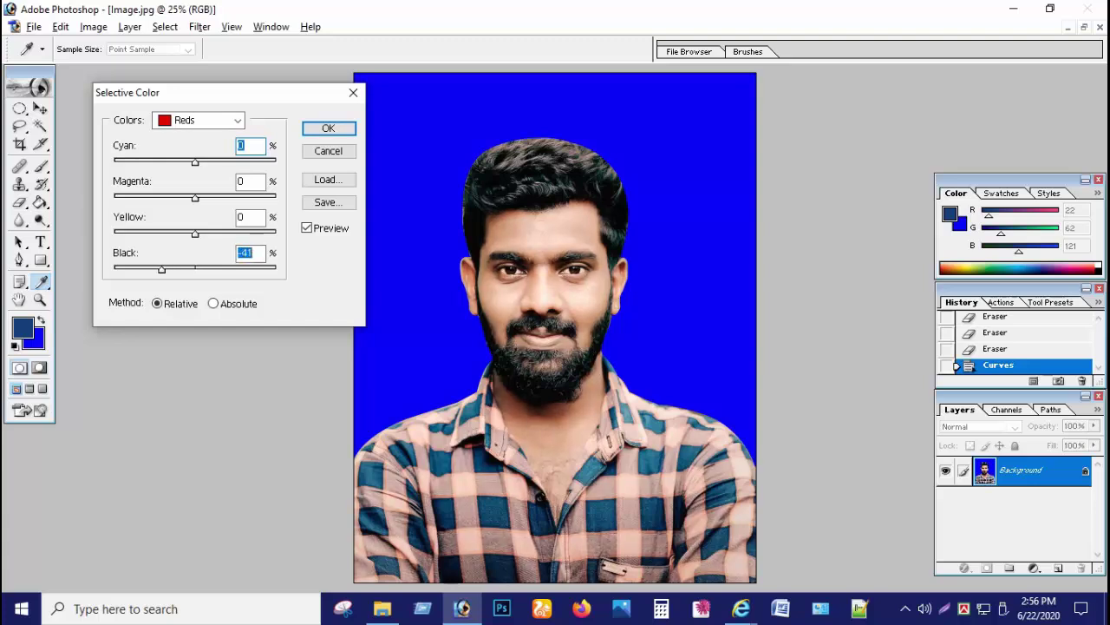
pyautogui.hotkey('shift', 'Down')
pyautogui.hotkey('shift', 'Down')
pyautogui.hotkey('shift', 'Down')
pyautogui.press('Down')
pyautogui.press('Down')
pyautogui.press('Down')
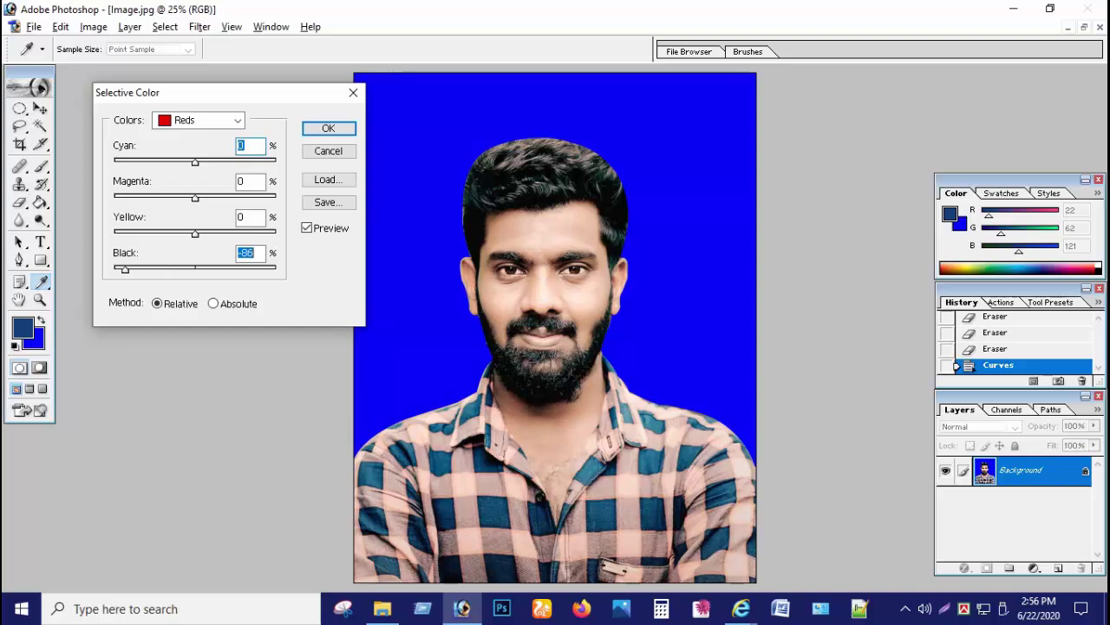
pyautogui.hotkey('shift', 'Up')
pyautogui.hotkey('shift', 'Up')
pyautogui.hotkey('shift', 'Up')
pyautogui.press('Return')
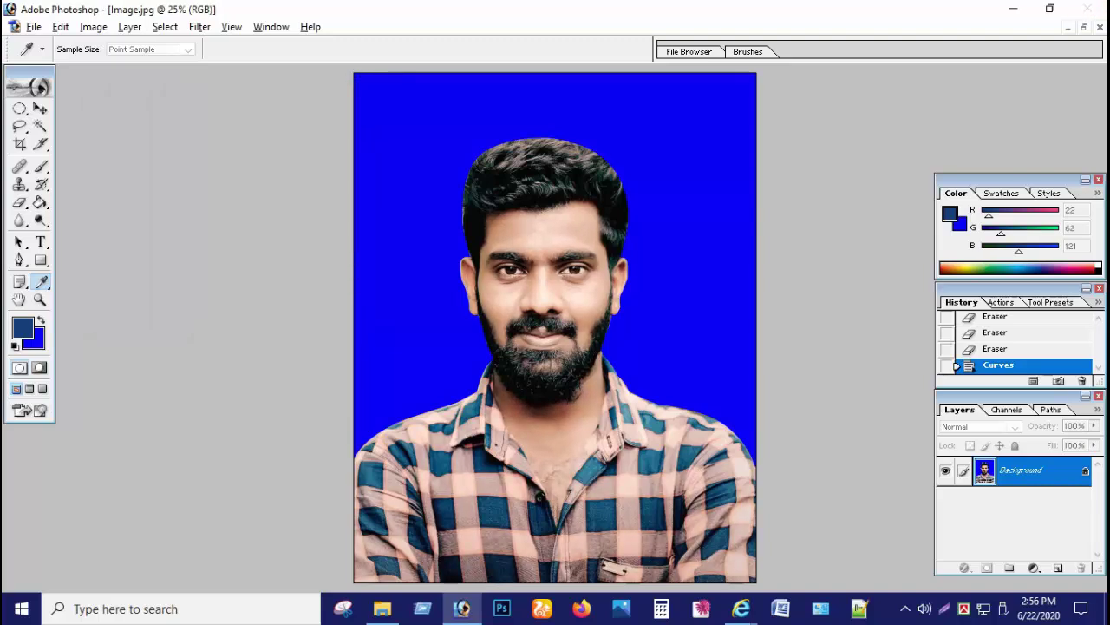
# Reapply Selective Color with Yellows black around -66 and a positive Blacks black value
pyautogui.hotkey('alt', 'i')
pyautogui.write('as')
pyautogui.write('-66')
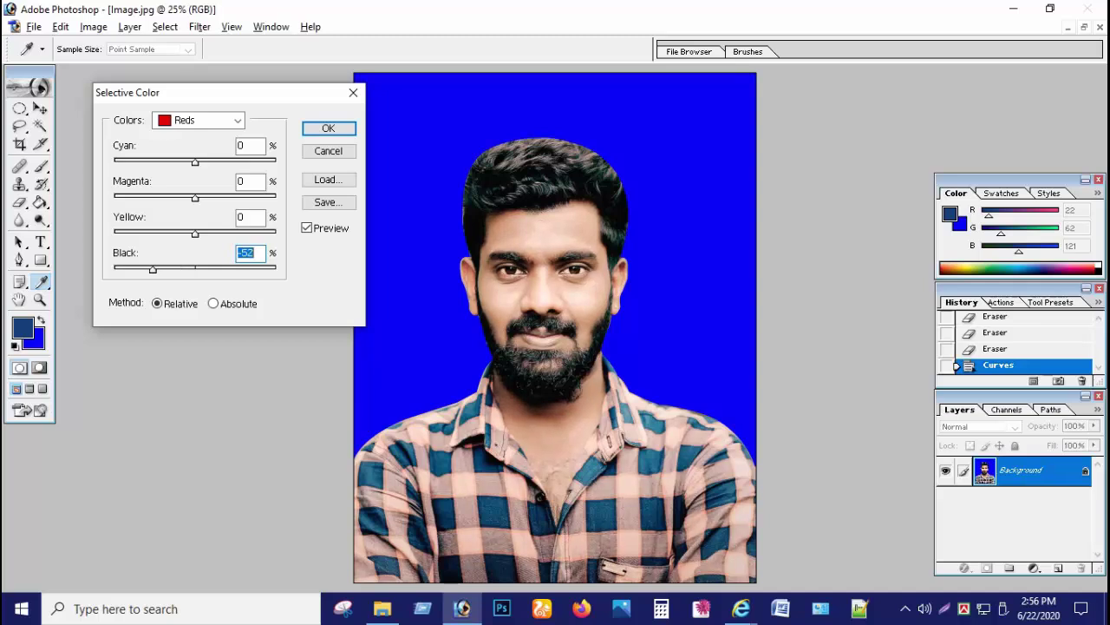
pyautogui.click(199, 120)
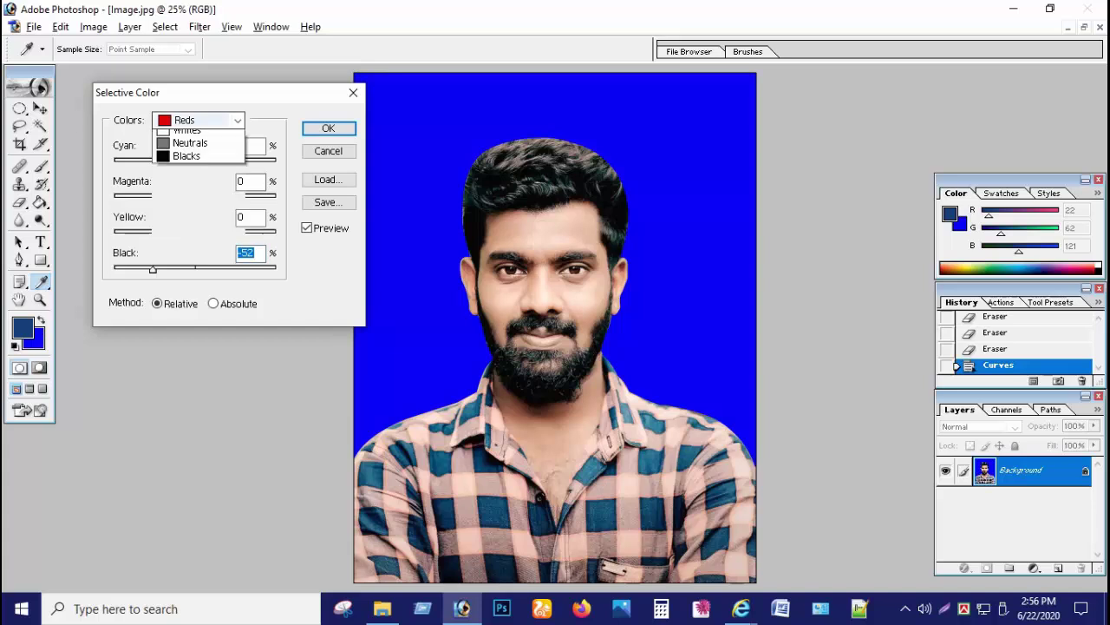
pyautogui.click(192, 147)
pyautogui.click(250, 252)
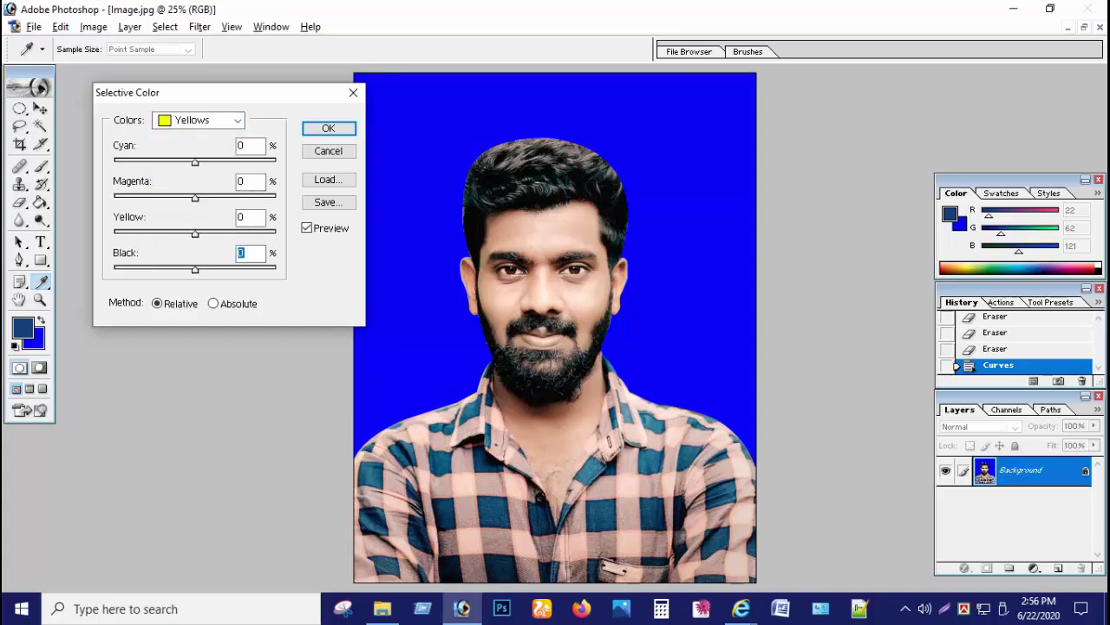
pyautogui.write('-66')
pyautogui.hotkey('shift', 'Up')
pyautogui.hotkey('shift', 'Up')
pyautogui.click(197, 120)
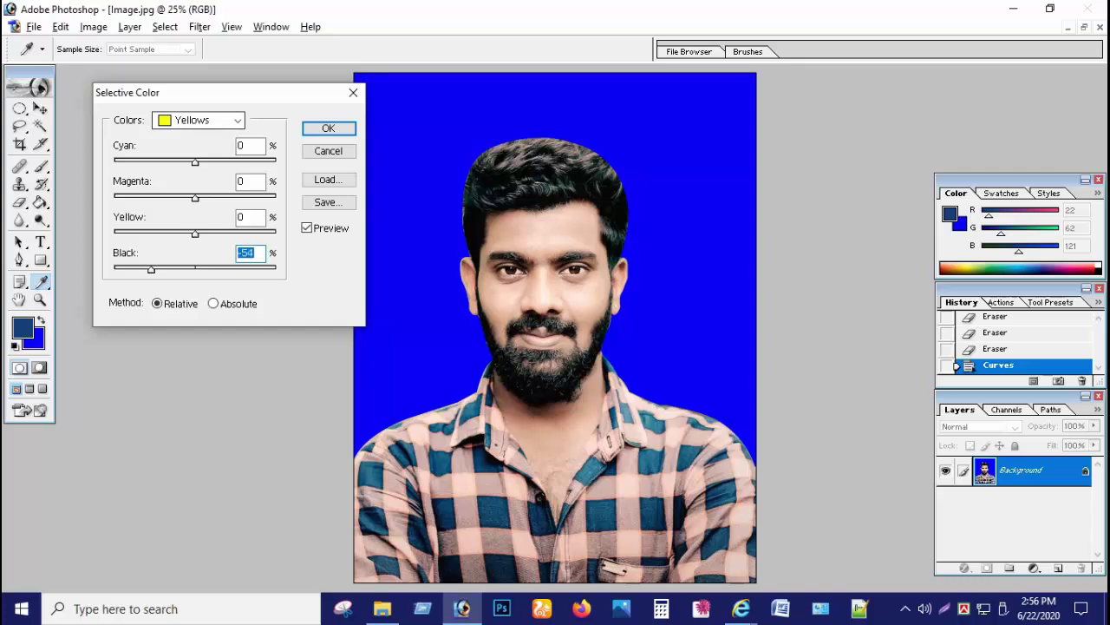
pyautogui.click(198, 240)
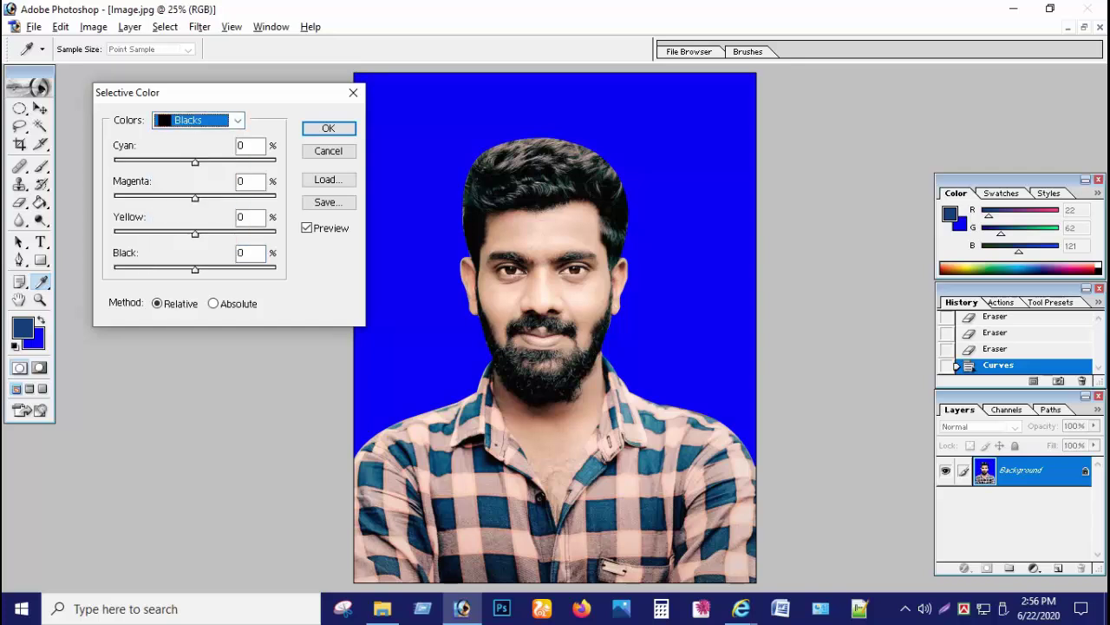
pyautogui.moveTo(196, 268); pyautogui.dragTo(219, 269)
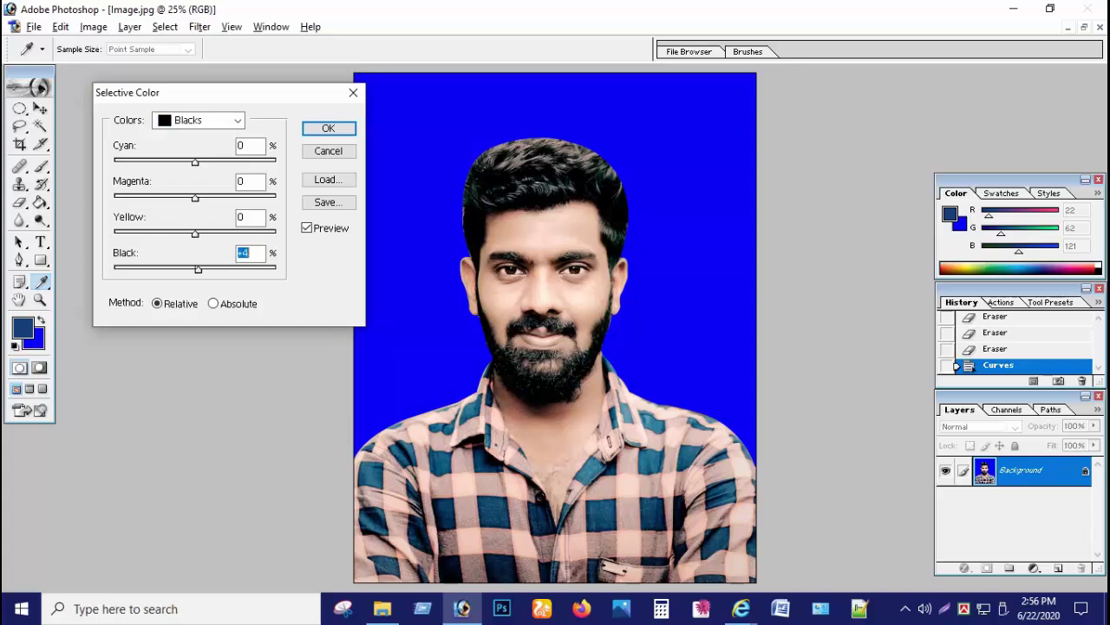
pyautogui.press('Return')
pyautogui.press('v')
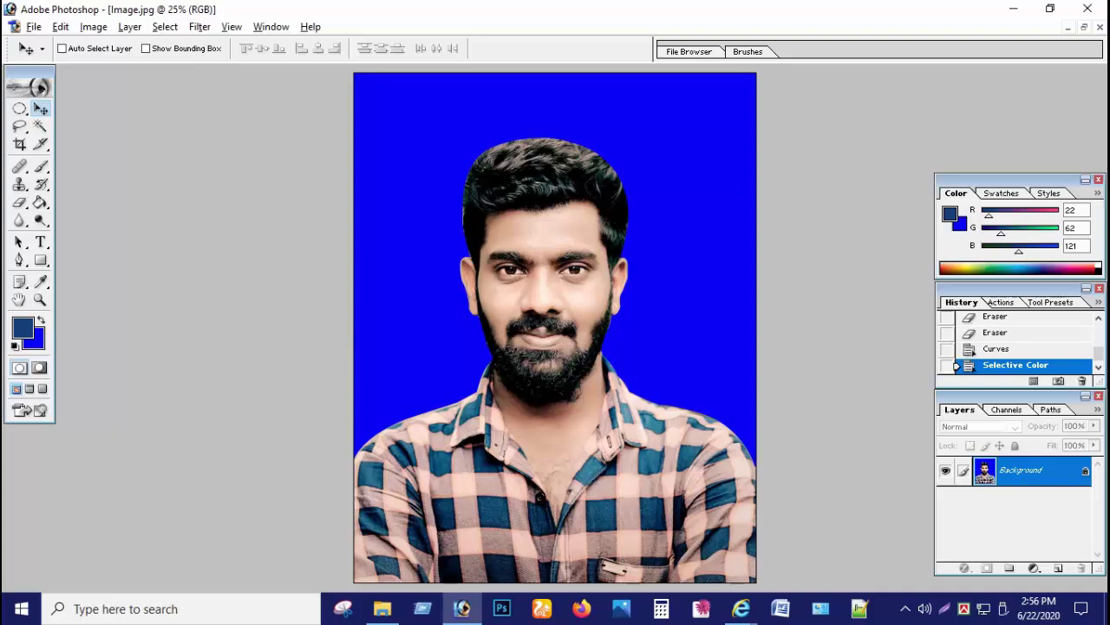
# Zoom in to inspect the skin across the face
pyautogui.hotkey('ctrl', '+')
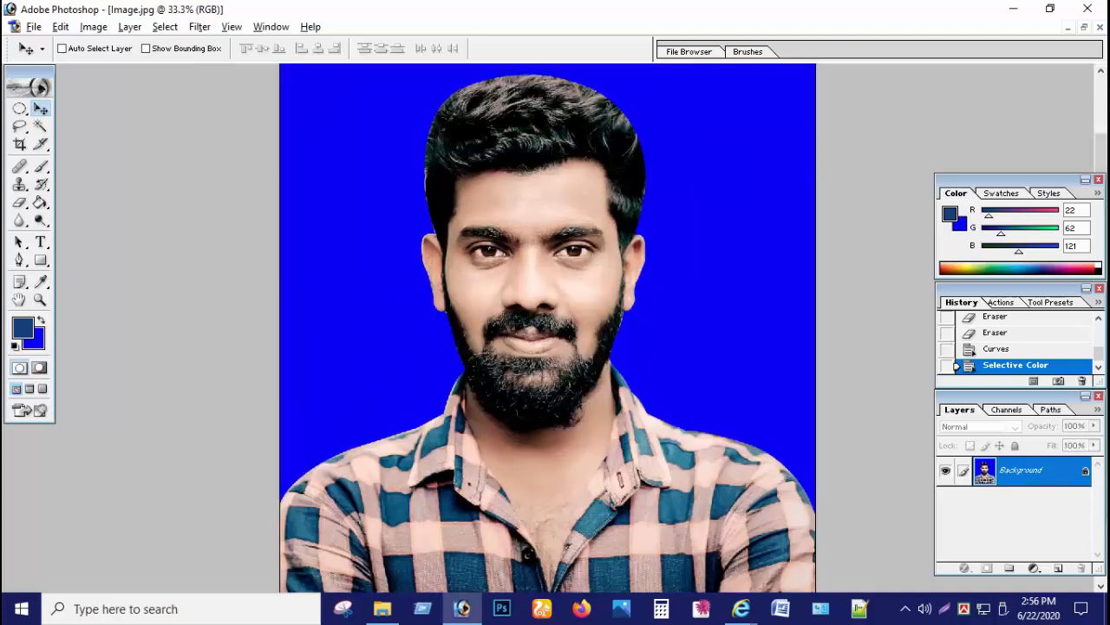
pyautogui.hotkey('ctrl', '+')
pyautogui.hotkey('ctrl', '+')
pyautogui.hotkey('ctrl', '+')
pyautogui.hotkey('ctrl', '-')
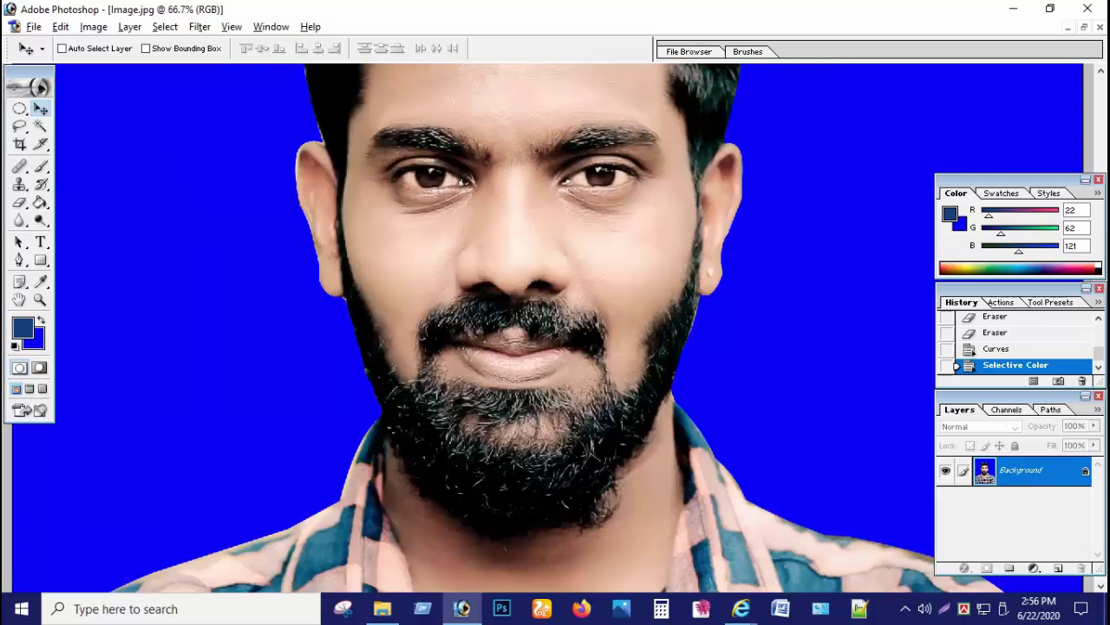
pyautogui.hotkey('ctrl', '+')
pyautogui.hotkey('ctrl', '+')
pyautogui.scroll(5, 568, 321)
pyautogui.scroll(5, 569, 321)
pyautogui.scroll(-3, 568, 321)
pyautogui.scroll(-2, 568, 321)
pyautogui.hotkey('ctrl', '-')
pyautogui.hotkey('ctrl', '-')
pyautogui.hotkey('ctrl', '-')
# Select the Brush tool at size 300 with 20% opacity and 20% flow
pyautogui.press('b')
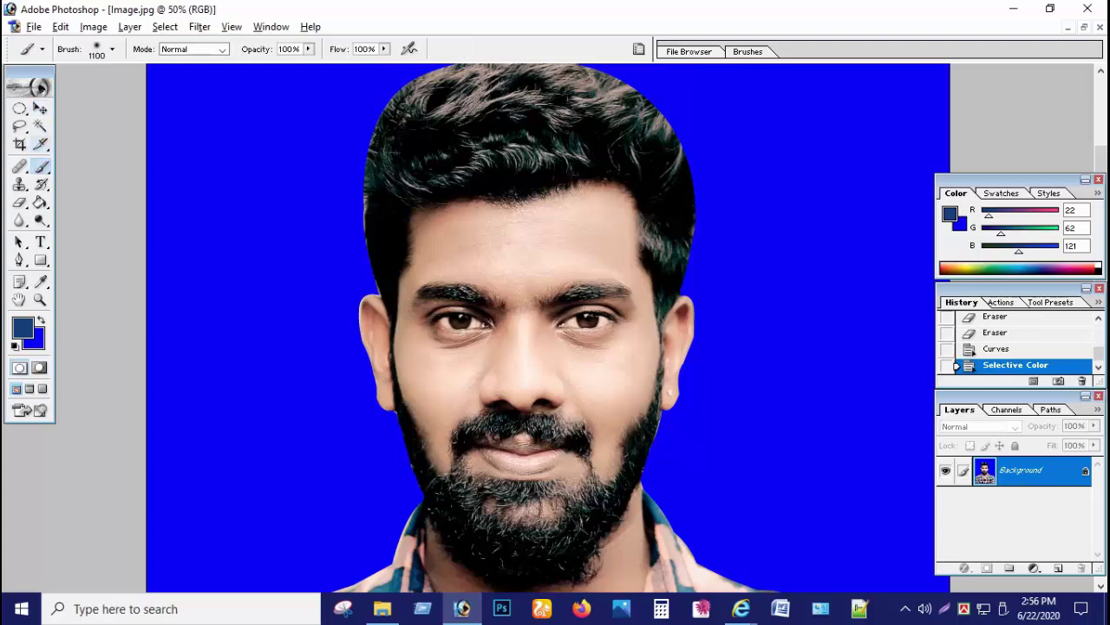
pyautogui.press('[')
pyautogui.press('[')
pyautogui.press('[')
pyautogui.press('[')
pyautogui.press('[')
pyautogui.press('[')
pyautogui.press('[')
pyautogui.press('[')
pyautogui.click(373, 48)
# Sample the cheek skin tone and paint it over the under-eye area and cheeks at 100%
pyautogui.keyDown('alt'); pyautogui.click(440, 364); pyautogui.keyUp('alt')
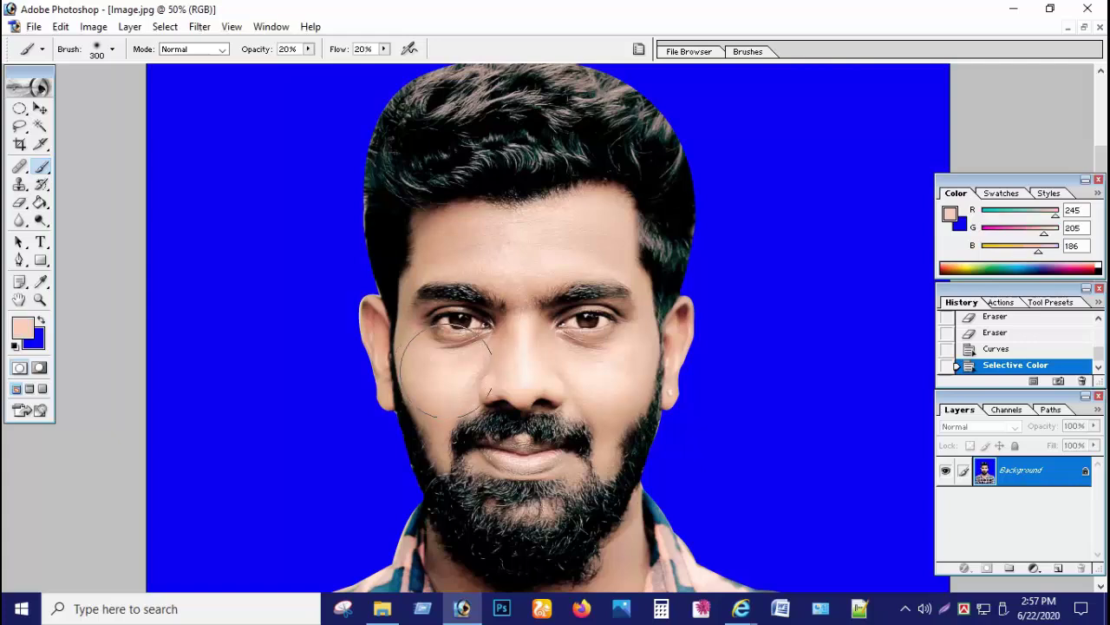
pyautogui.hotkey('ctrl', 'alt', '0')
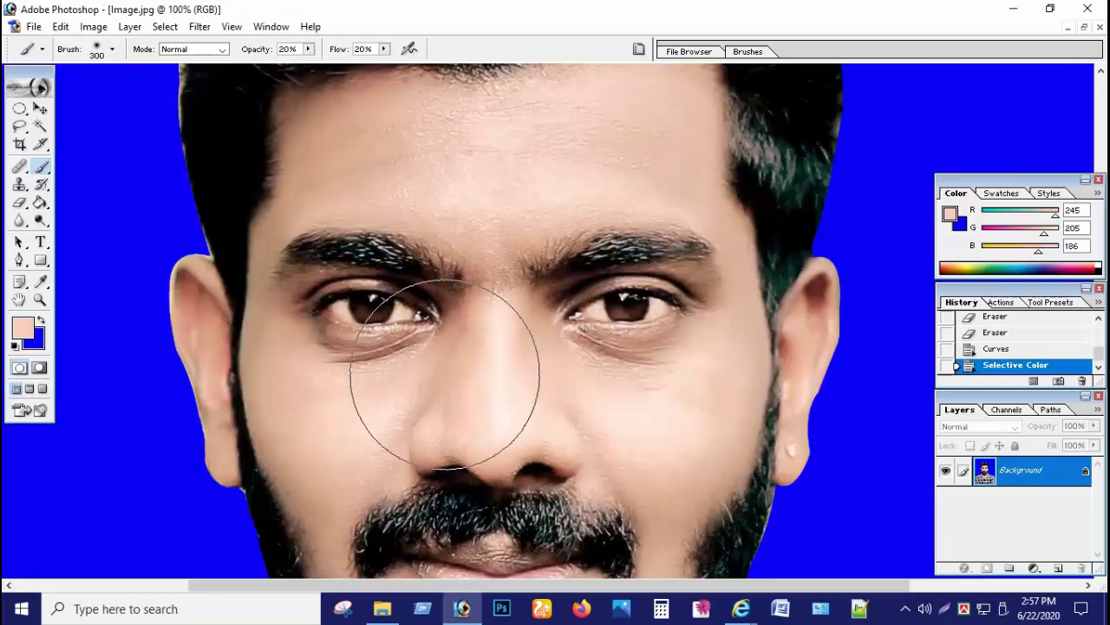
pyautogui.press('[')
pyautogui.press('[')
pyautogui.press('[')
pyautogui.press('[')
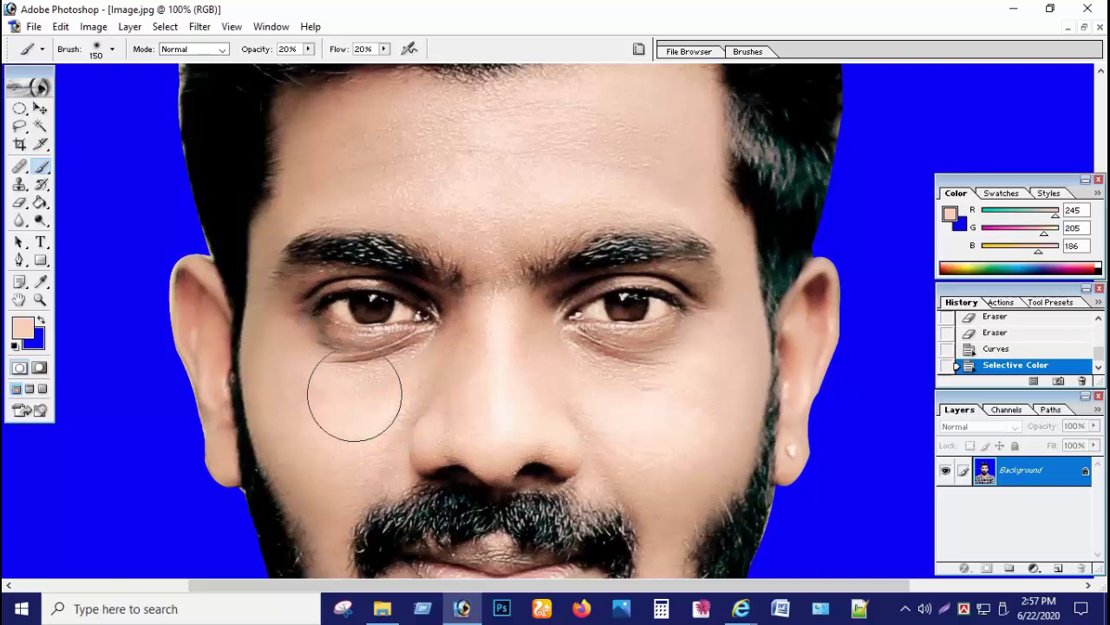
pyautogui.press('[')
pyautogui.press('[')
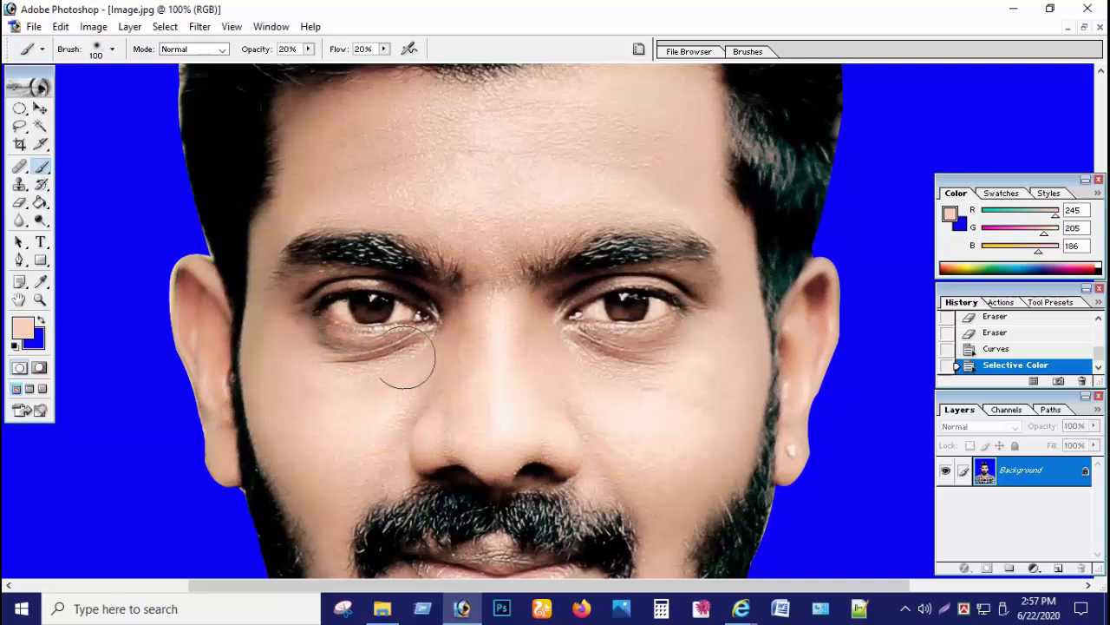
pyautogui.moveTo(425, 338)
pyautogui.mouseDown()
pyautogui.moveTo(312, 353)
pyautogui.moveTo(306, 364)
pyautogui.mouseUp()
pyautogui.moveTo(306, 364); pyautogui.dragTo(273, 413)
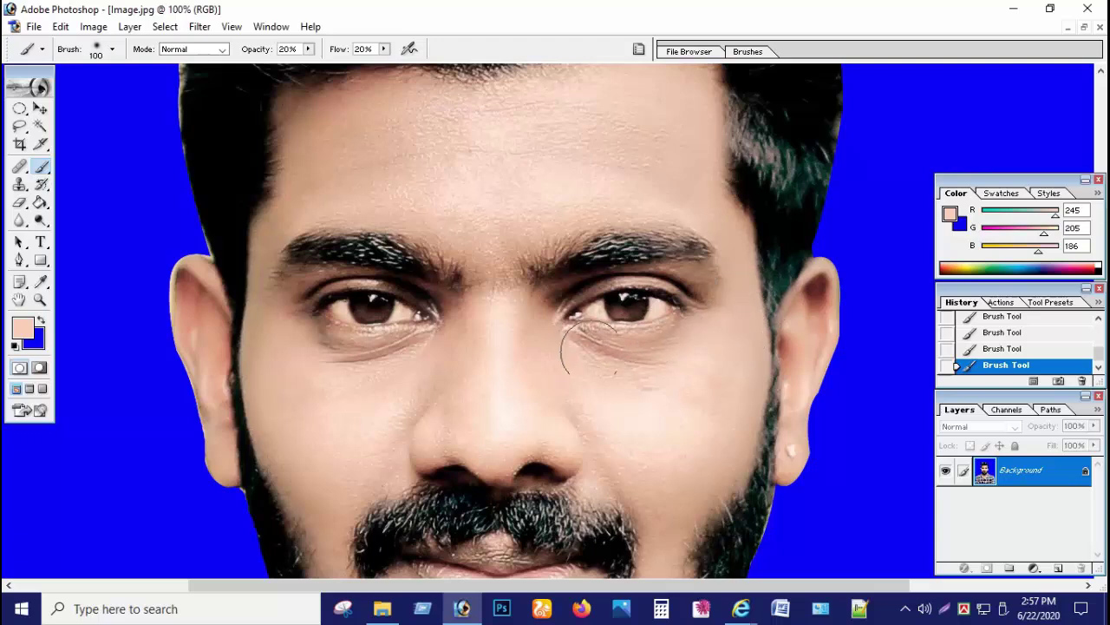
pyautogui.moveTo(598, 442); pyautogui.dragTo(535, 304)
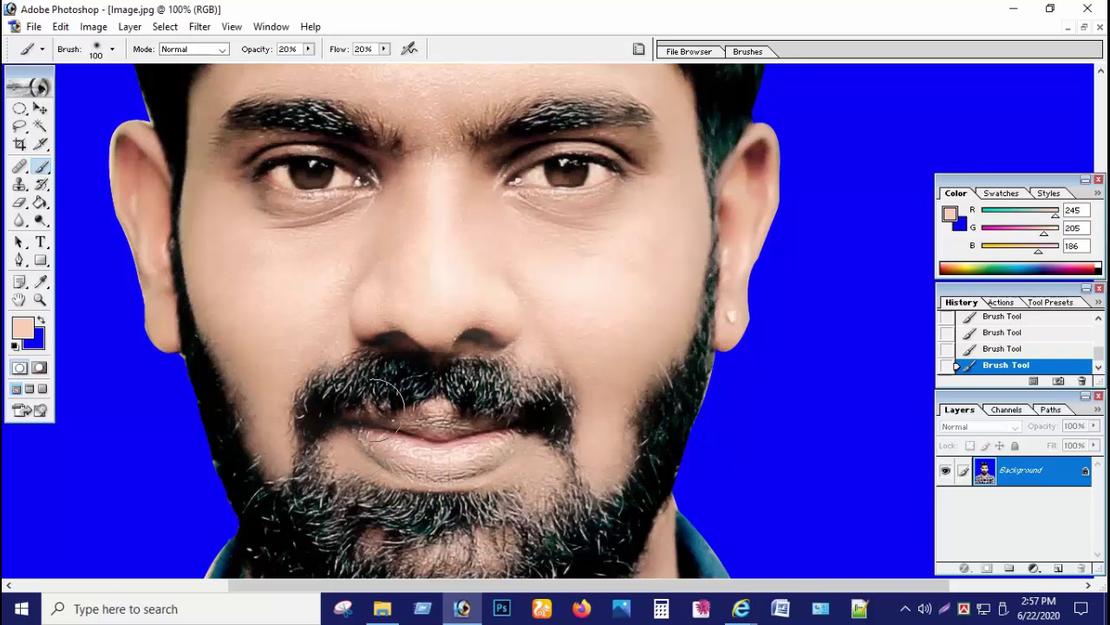
# Shrink the brush to 70 and lighten the right ear's edge with skin tone
pyautogui.scroll(3, 257, 356)
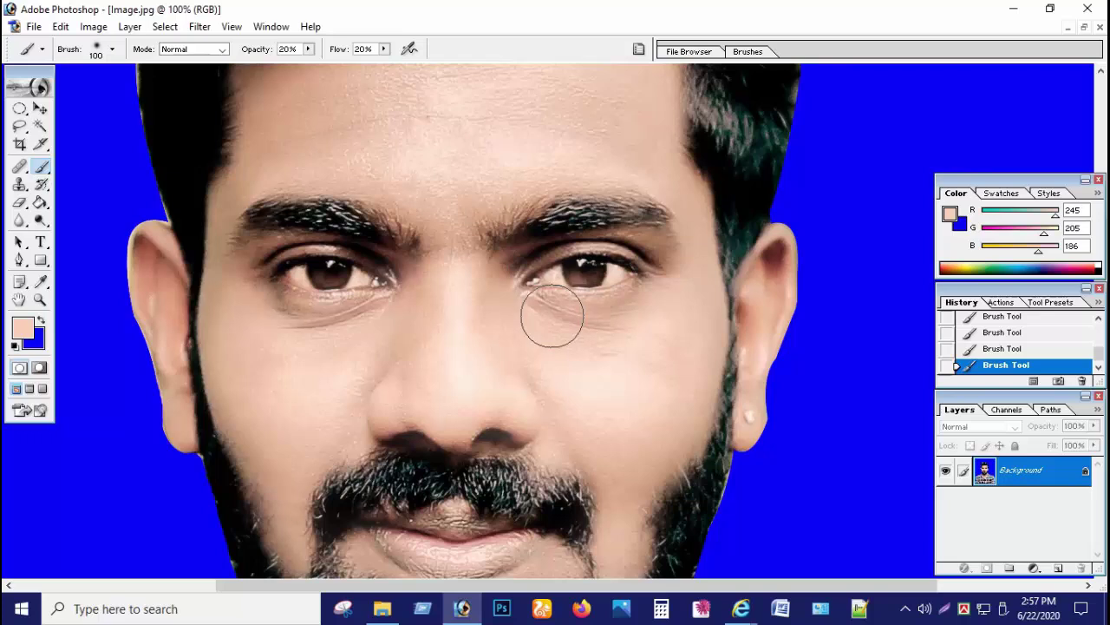
pyautogui.scroll(3, 565, 248)
pyautogui.hscroll(3, 565, 248)
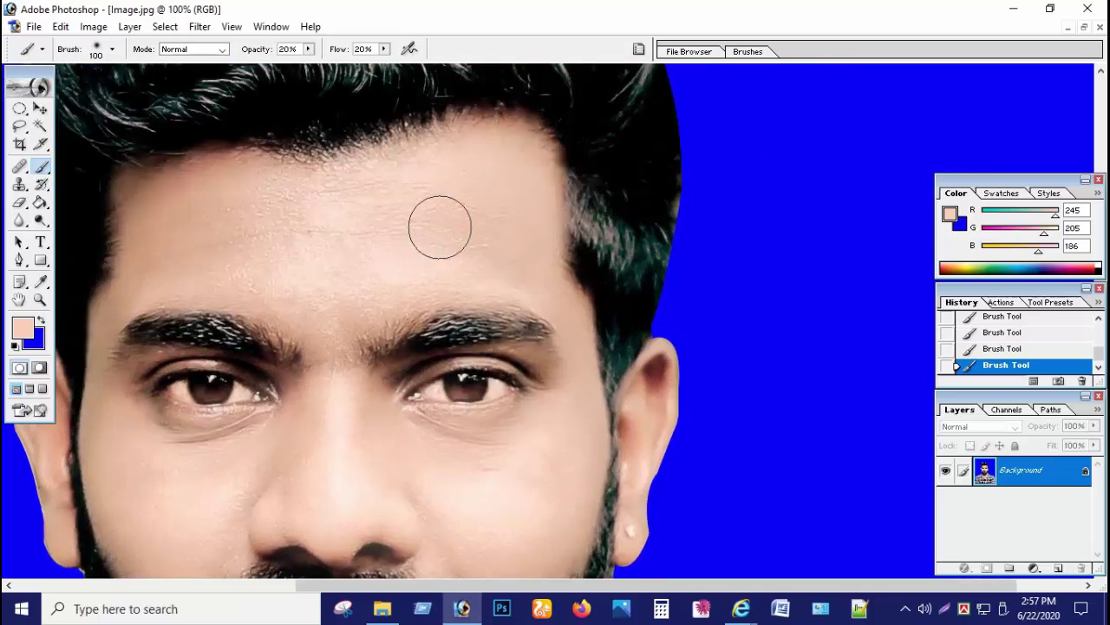
pyautogui.hscroll(-3, 408, 260)
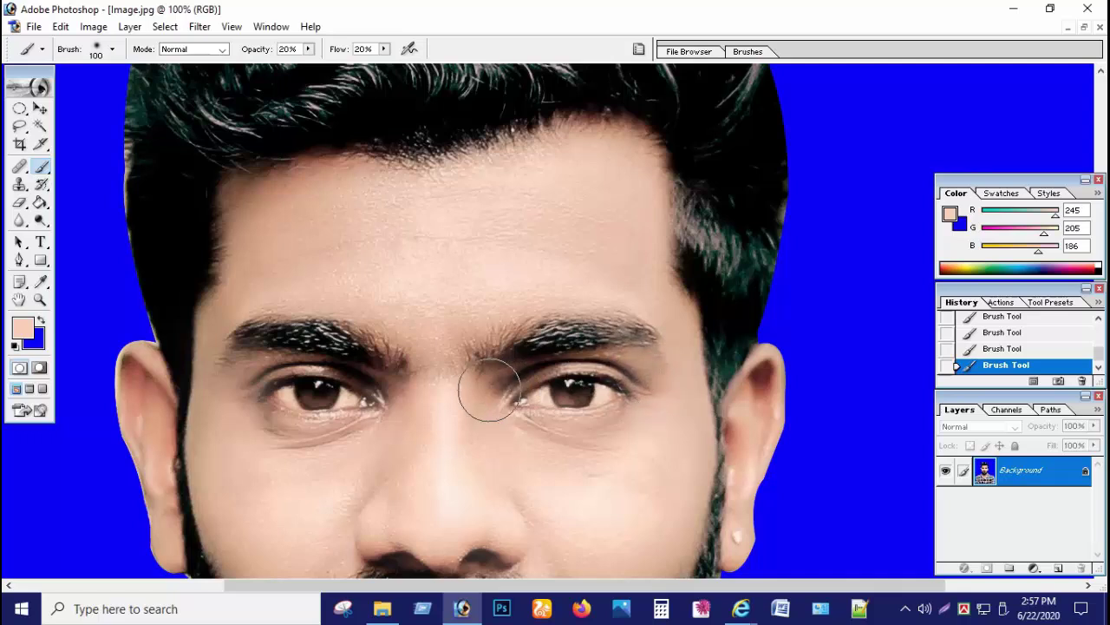
pyautogui.press('[')
pyautogui.press('[')
pyautogui.press('[')
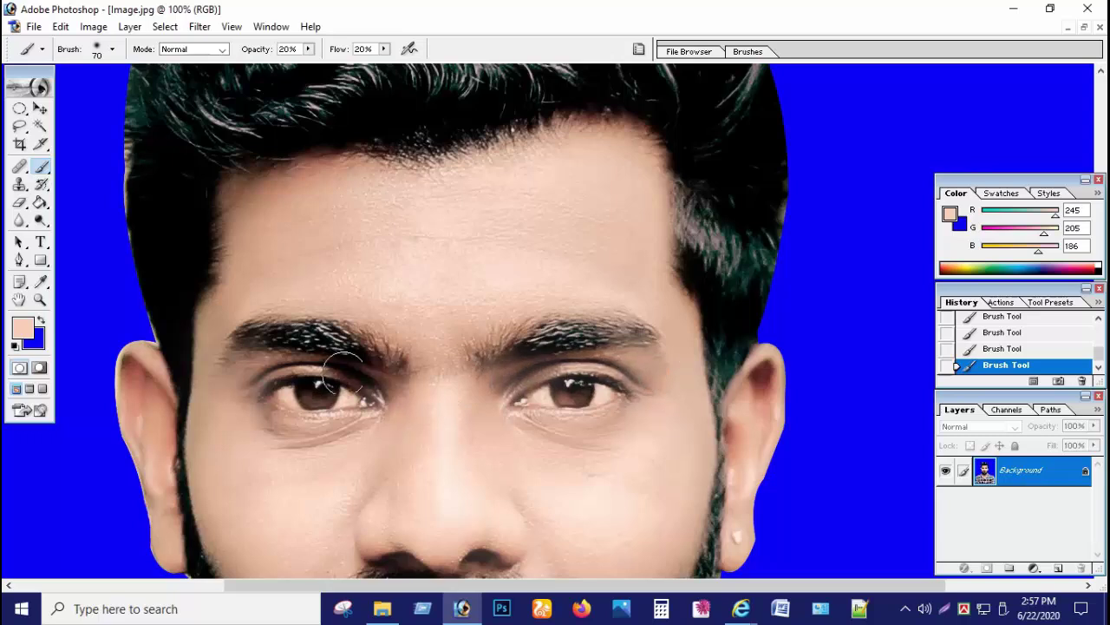
pyautogui.scroll(-1, 259, 449)
pyautogui.scroll(-1, 217, 416)
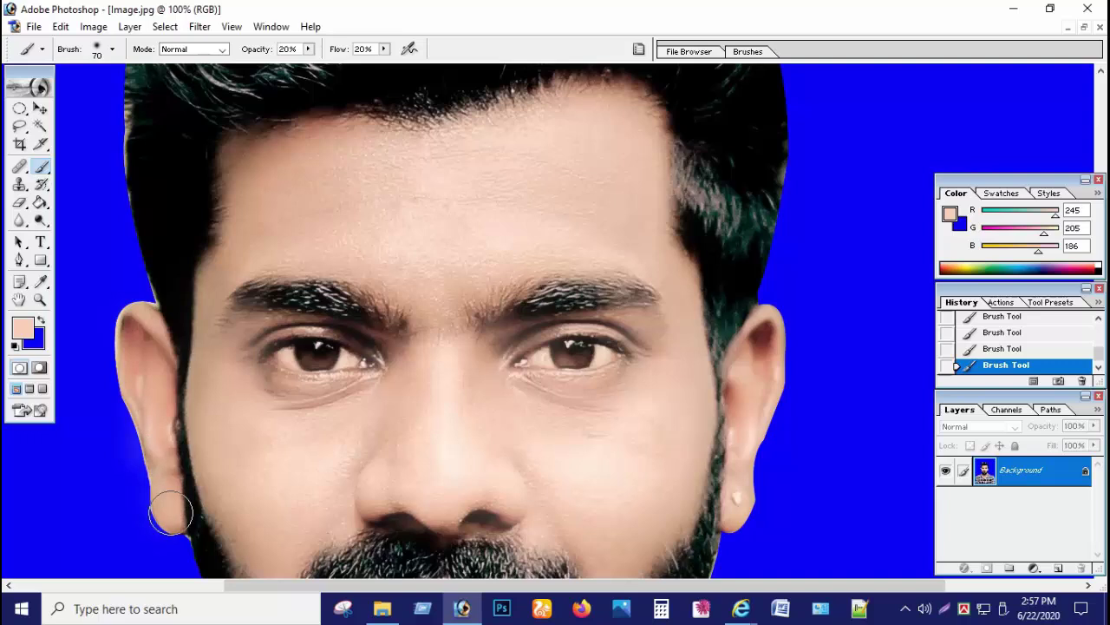
pyautogui.moveTo(776, 399); pyautogui.dragTo(772, 436)
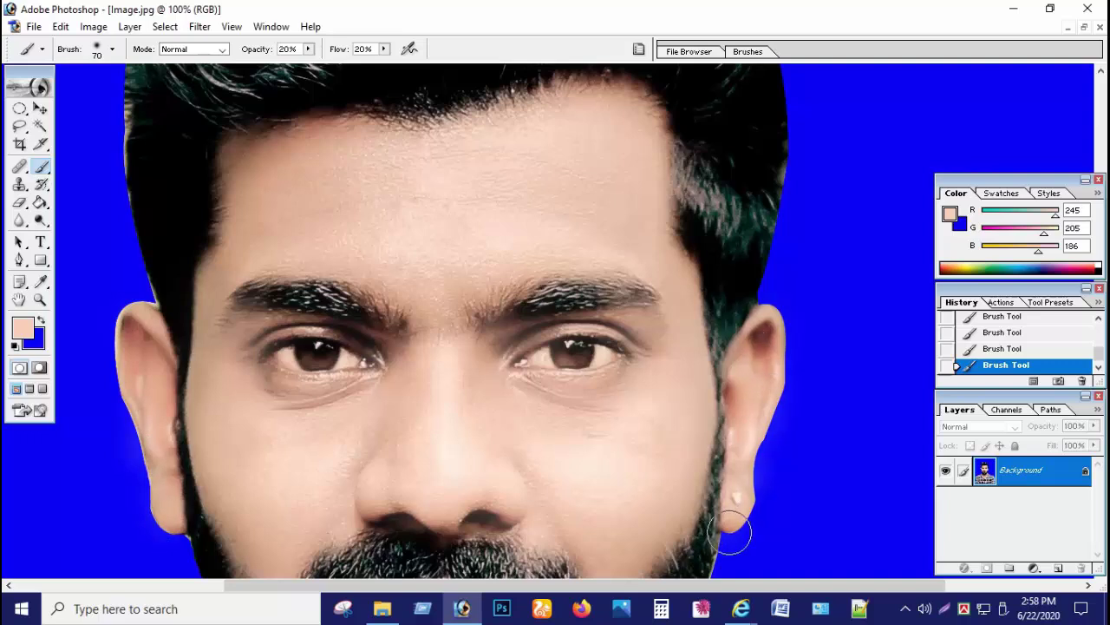
pyautogui.scroll(-1, 729, 524)
pyautogui.scroll(-4, 729, 525)
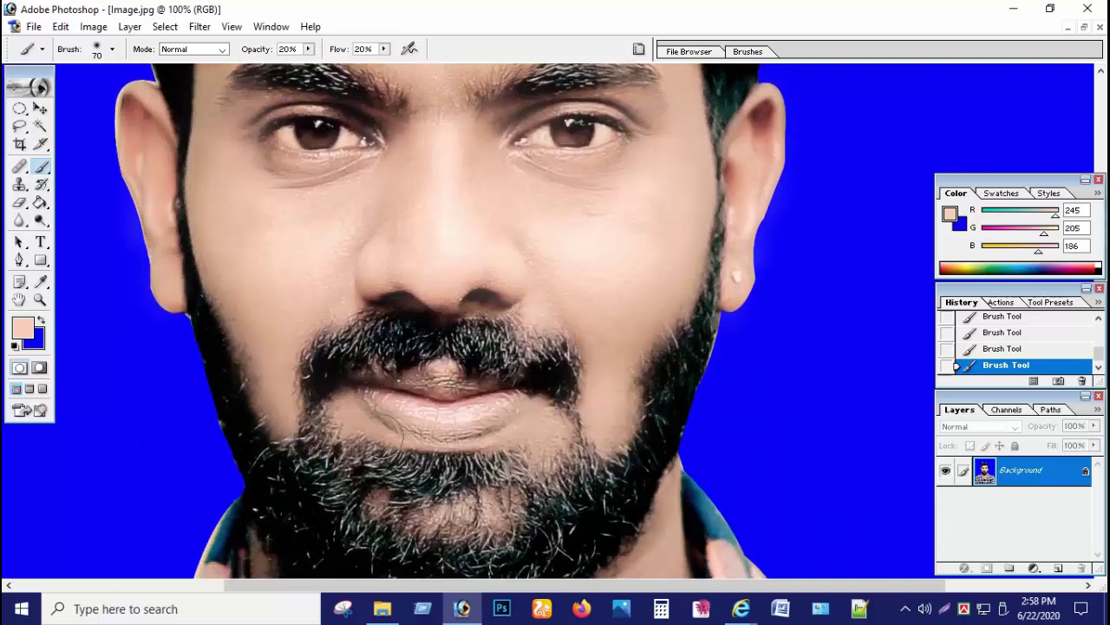
pyautogui.scroll(-4, 365, 416)
pyautogui.scroll(5, 469, 327)
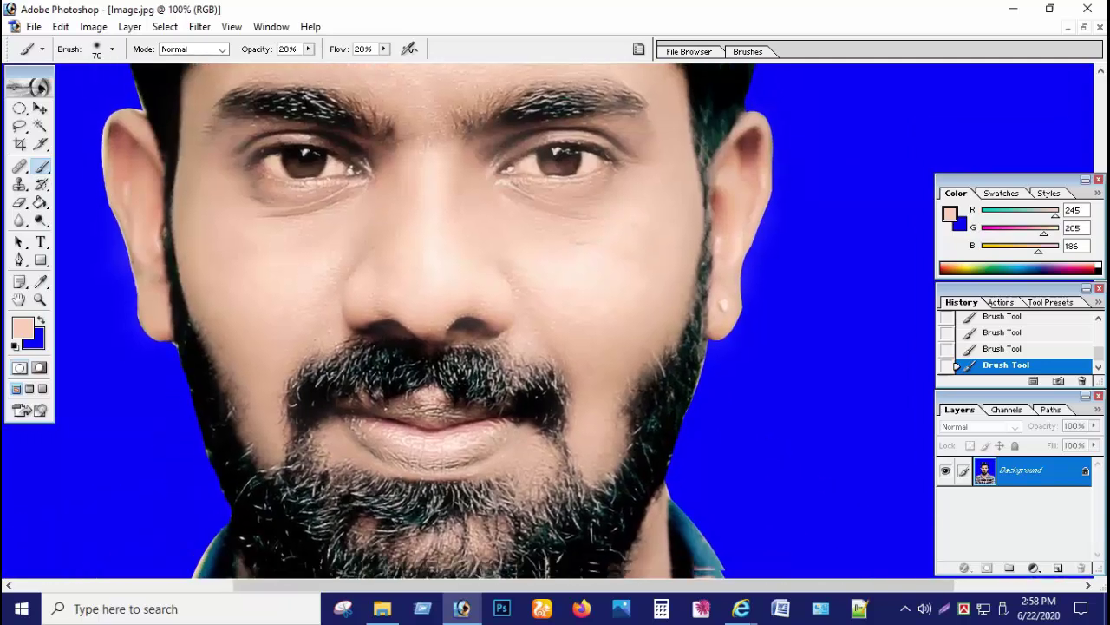
pyautogui.scroll(-10, 469, 327)
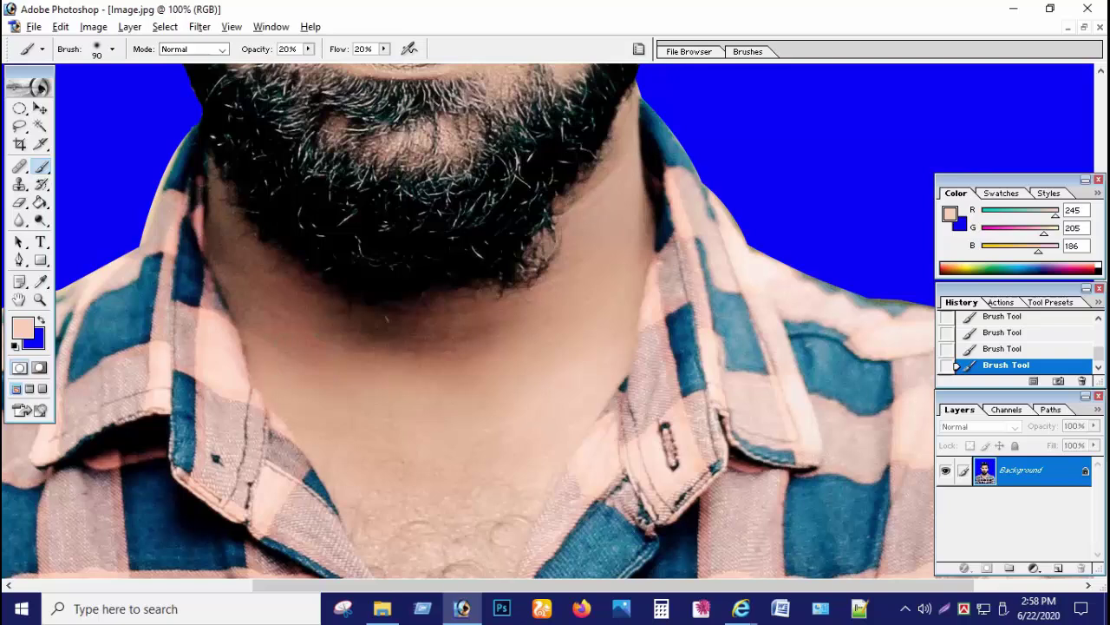
# Sample a darker neck tone (182/130/106) and paint it over the throat and collar shadows
pyautogui.keyDown('alt'); pyautogui.click(253, 372); pyautogui.keyUp('alt')
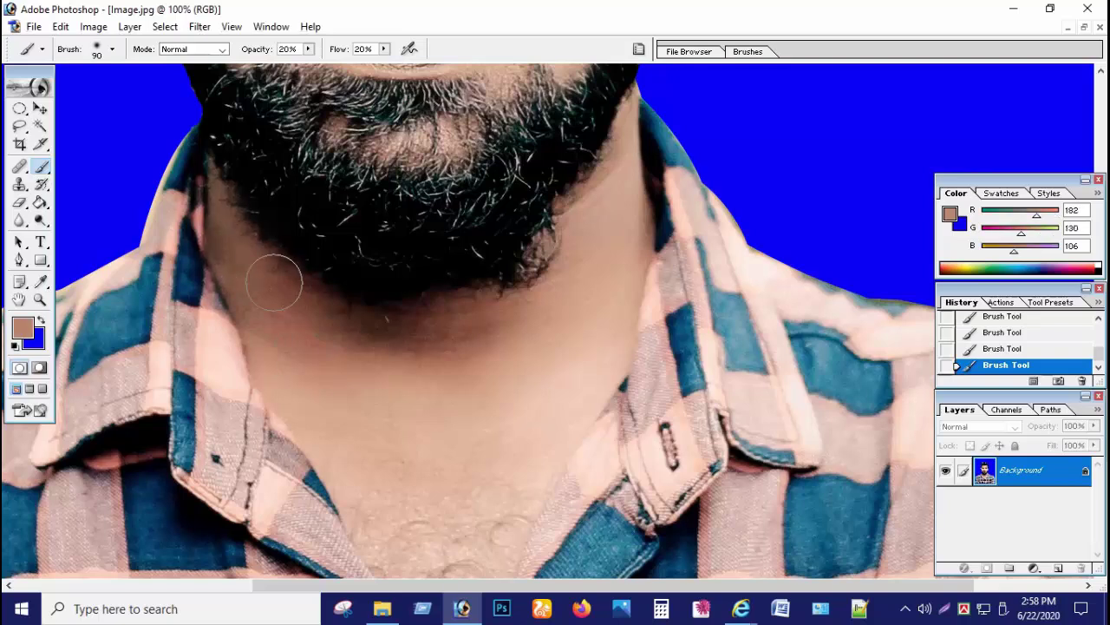
pyautogui.moveTo(378, 323)
pyautogui.mouseDown()
pyautogui.moveTo(232, 254)
pyautogui.moveTo(263, 362)
pyautogui.mouseUp()
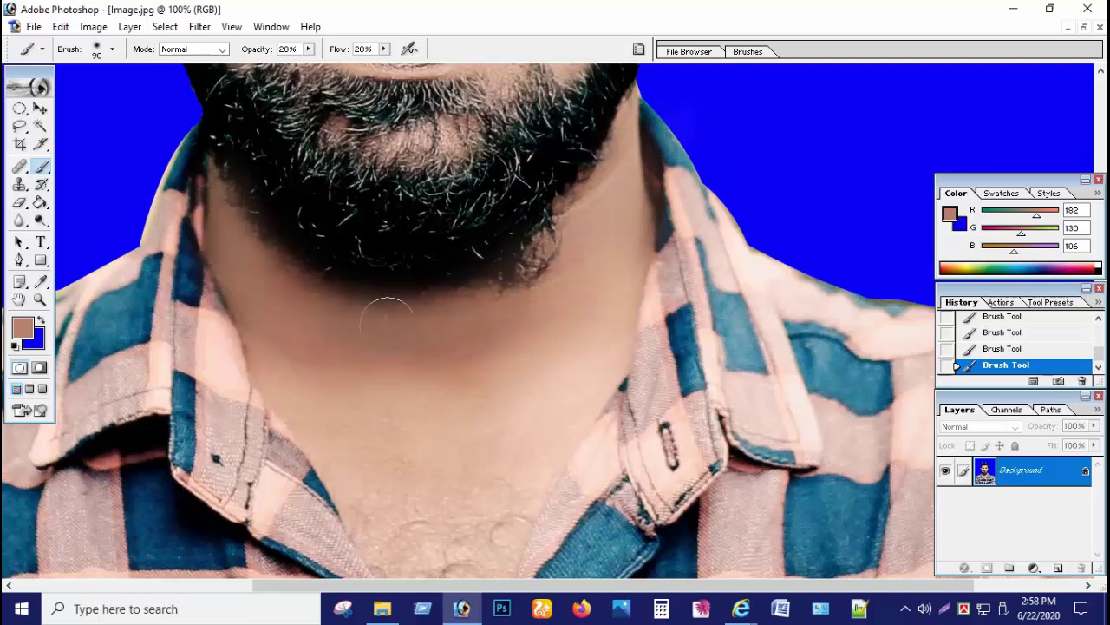
pyautogui.moveTo(555, 458); pyautogui.dragTo(512, 354)
pyautogui.press(']')
pyautogui.press(']')
pyautogui.press(']')
pyautogui.press(']')
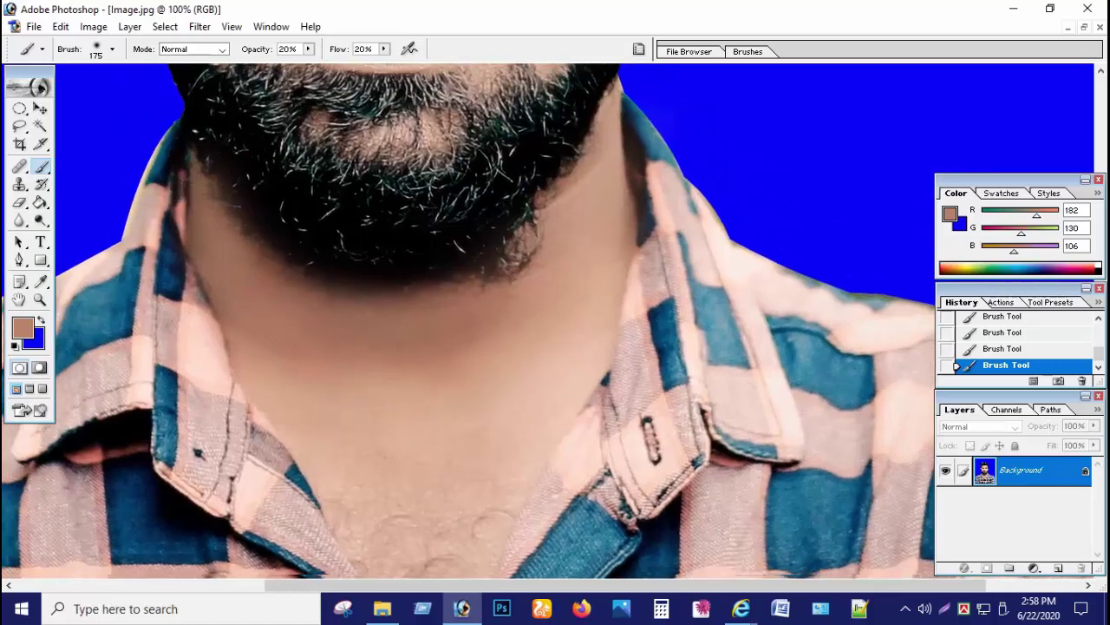
pyautogui.moveTo(499, 378)
pyautogui.mouseDown()
pyautogui.moveTo(525, 459)
pyautogui.moveTo(458, 321)
pyautogui.mouseUp()
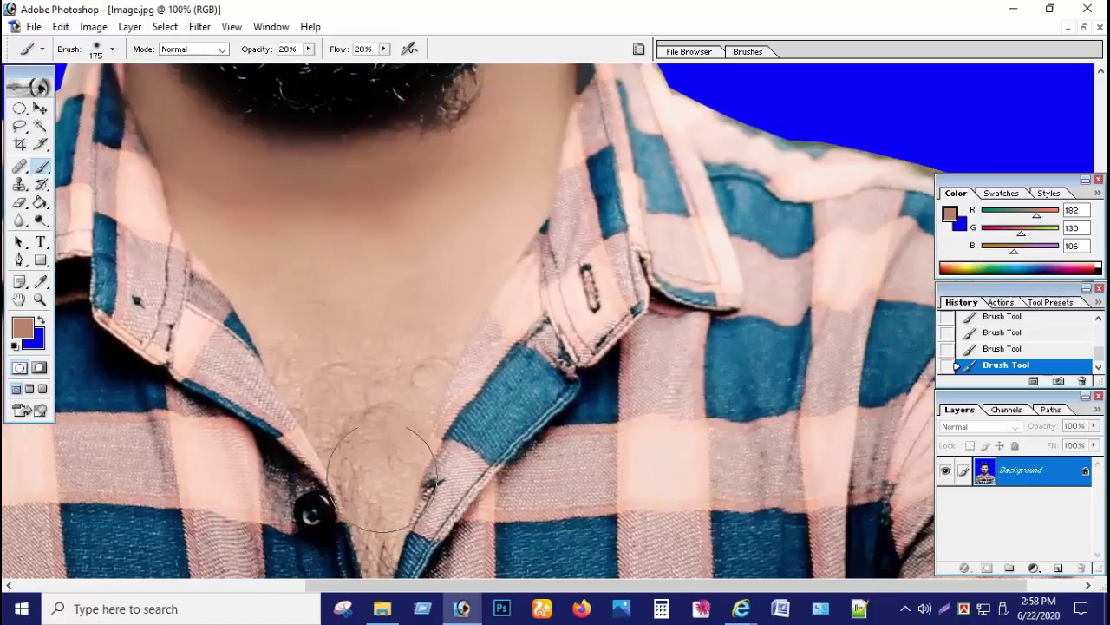
pyautogui.hotkey('ctrl', '-')
pyautogui.hotkey('ctrl', '-')
pyautogui.hotkey('ctrl', '-')
pyautogui.hotkey('ctrl', '-')
pyautogui.hotkey('ctrl', '-')
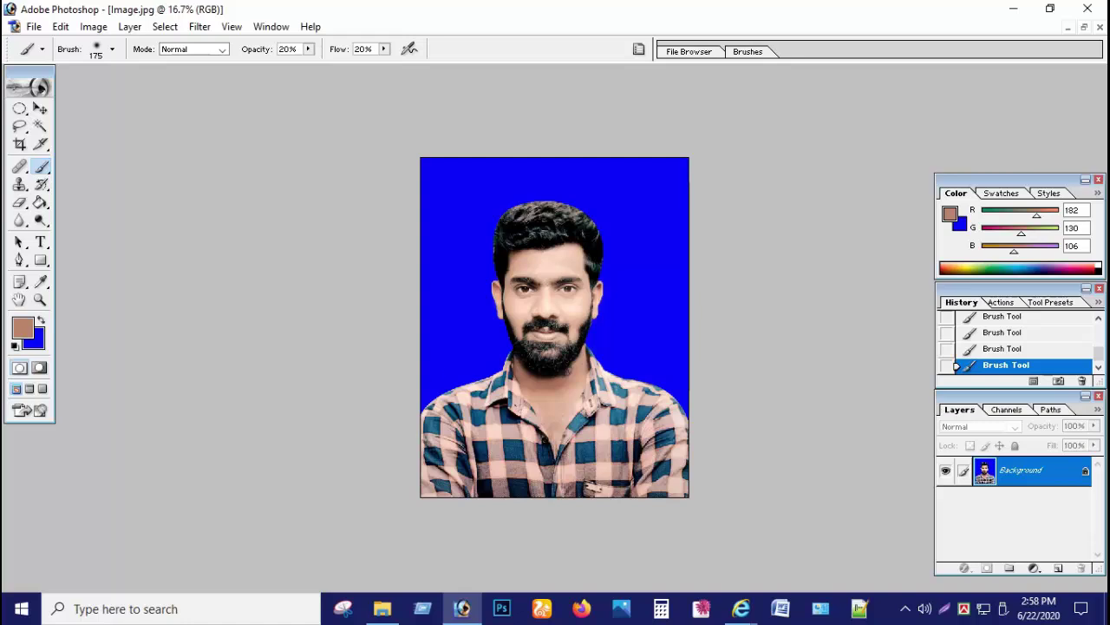
pyautogui.hotkey('ctrl', '+')
pyautogui.hotkey('ctrl', '+')
pyautogui.hotkey('ctrl', '+')
pyautogui.hotkey('ctrl', '+')
pyautogui.hotkey('ctrl', '+')
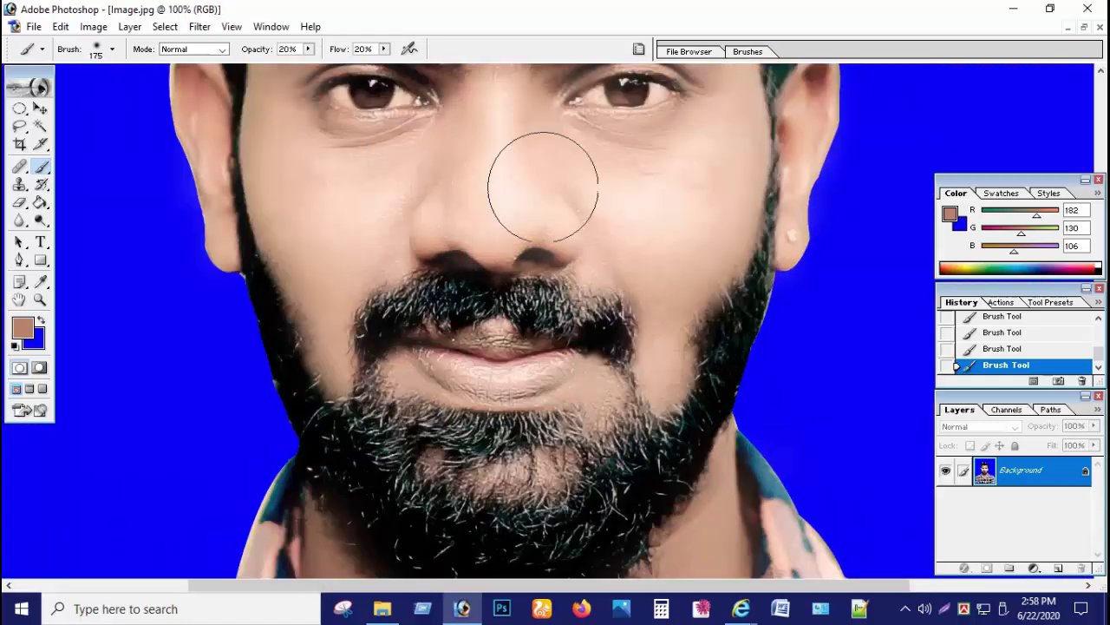
# Heal the skin under the left eye with a size-40 Healing Brush
pyautogui.press('j')
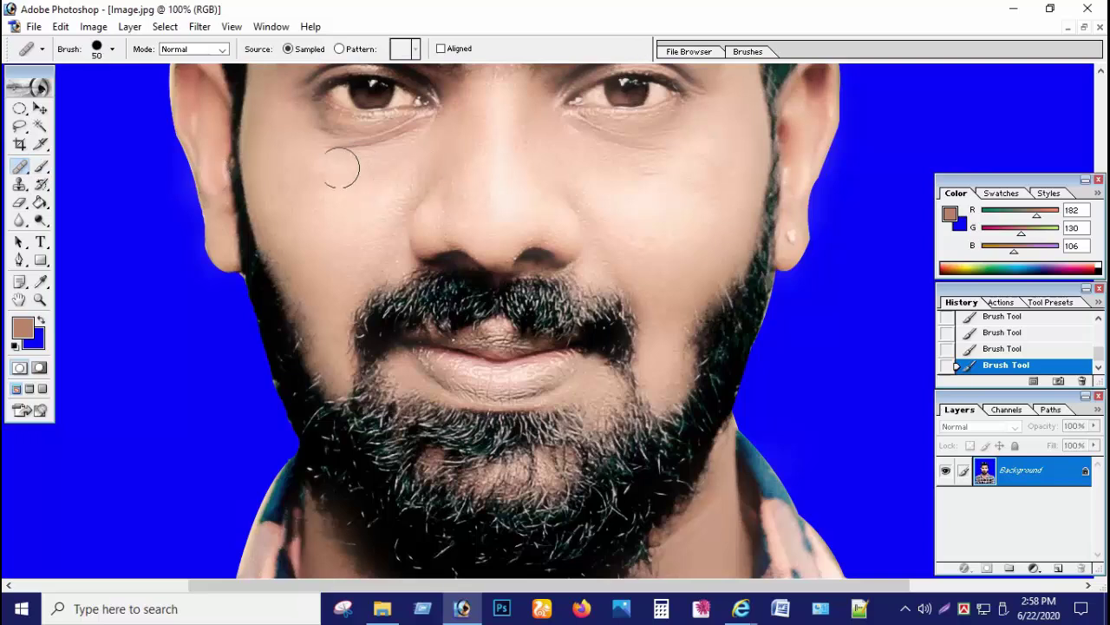
pyautogui.press('[')
pyautogui.click(338, 145)
pyautogui.click(346, 144)
pyautogui.click(358, 141)
pyautogui.click(381, 140)
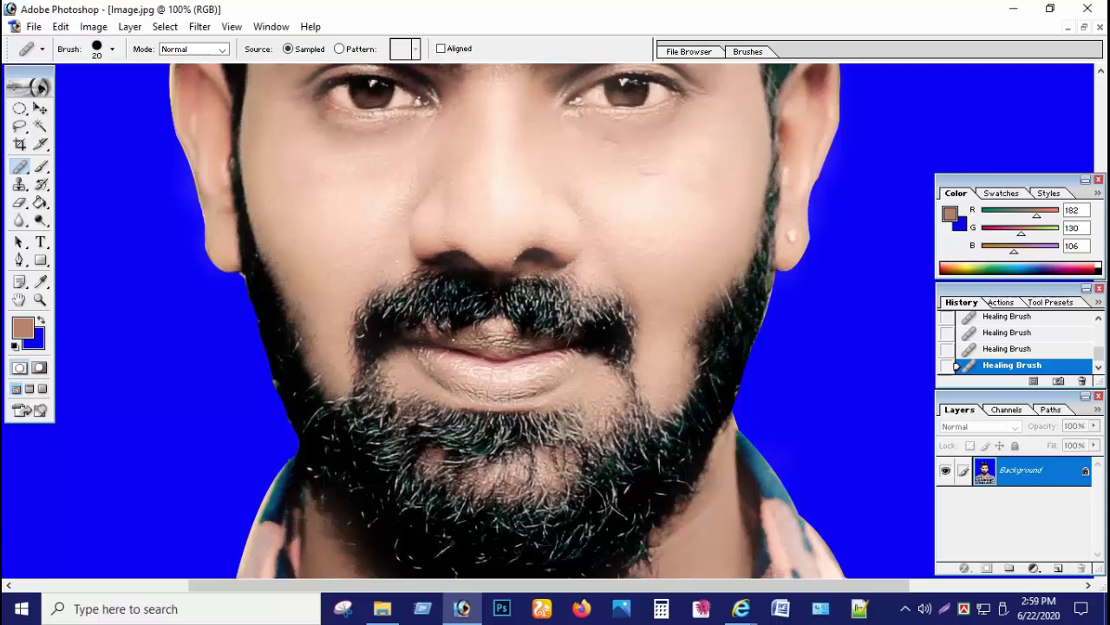
# Paint skin tone under both eyes, undo it, then dab light peach 250/213/194 under the eye
pyautogui.press('b')
pyautogui.press('[')
pyautogui.press('[')
pyautogui.press('[')
pyautogui.click(314, 129)
pyautogui.click(351, 126)
pyautogui.click(358, 127)
pyautogui.click(632, 151)
pyautogui.press('[')
pyautogui.press('[')
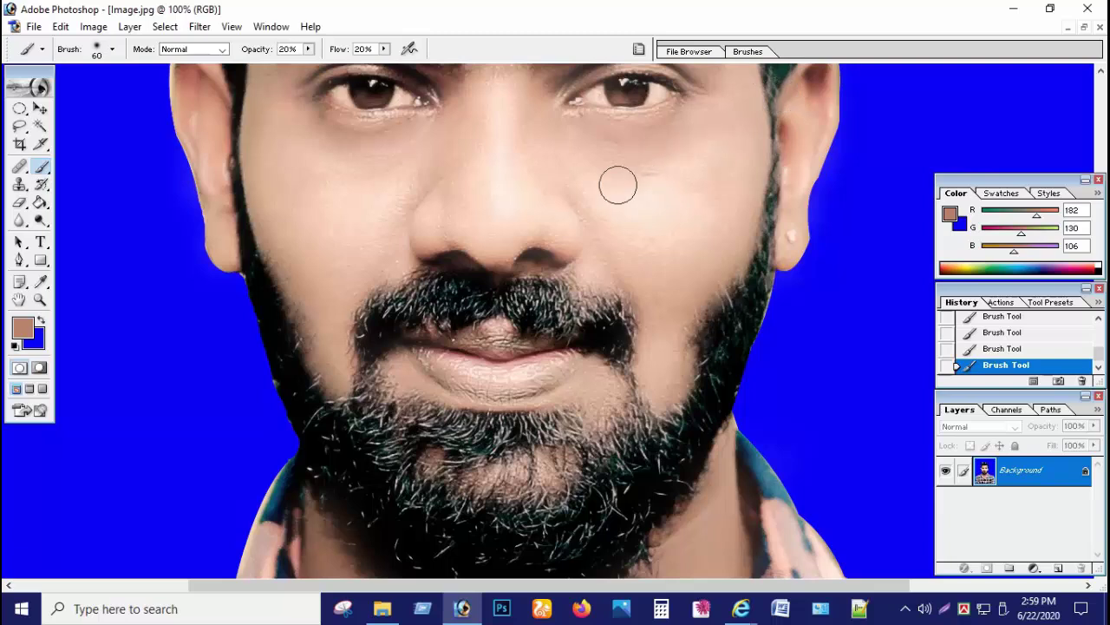
pyautogui.hotkey('ctrl', 'alt', 'z')
pyautogui.hotkey('ctrl', 'alt', 'z')
pyautogui.hotkey('ctrl', 'alt', 'z')
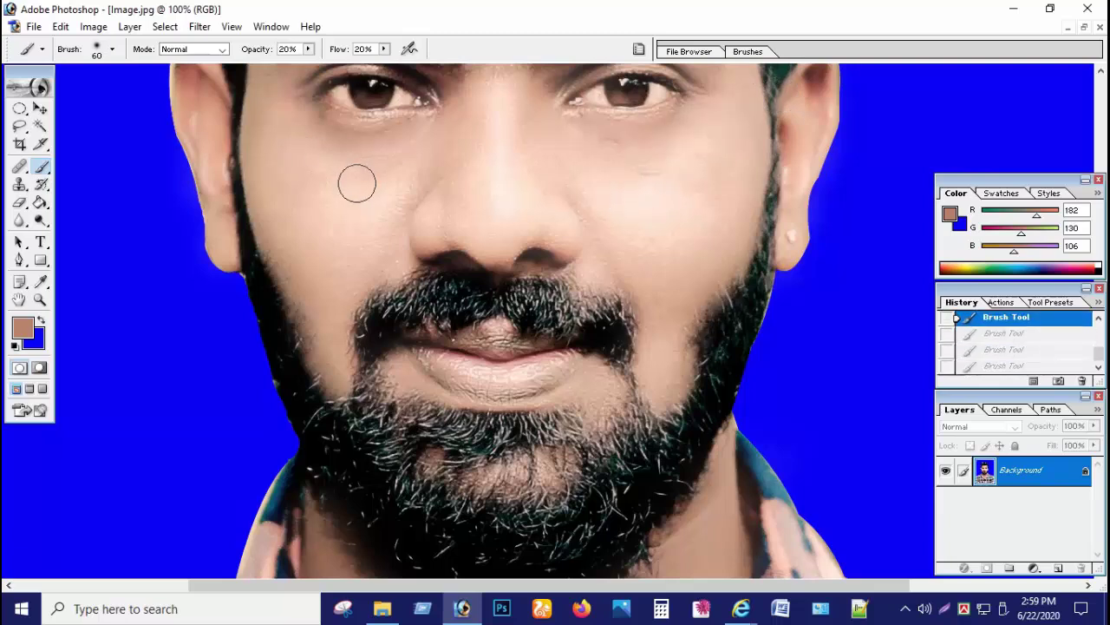
pyautogui.keyDown('alt'); pyautogui.click(355, 182); pyautogui.keyUp('alt')
pyautogui.click(380, 135)
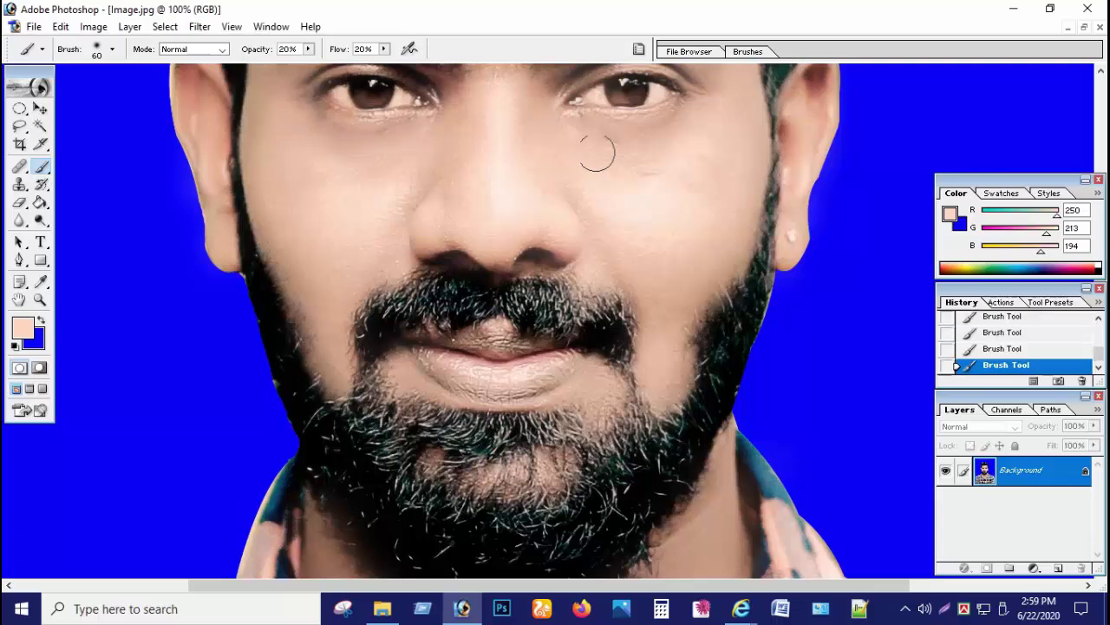
# Adjust the zoom around the face and switch between Healing Brush and Brush, ending at 100%
pyautogui.hotkey('ctrl', '-')
pyautogui.hotkey('ctrl', '-')
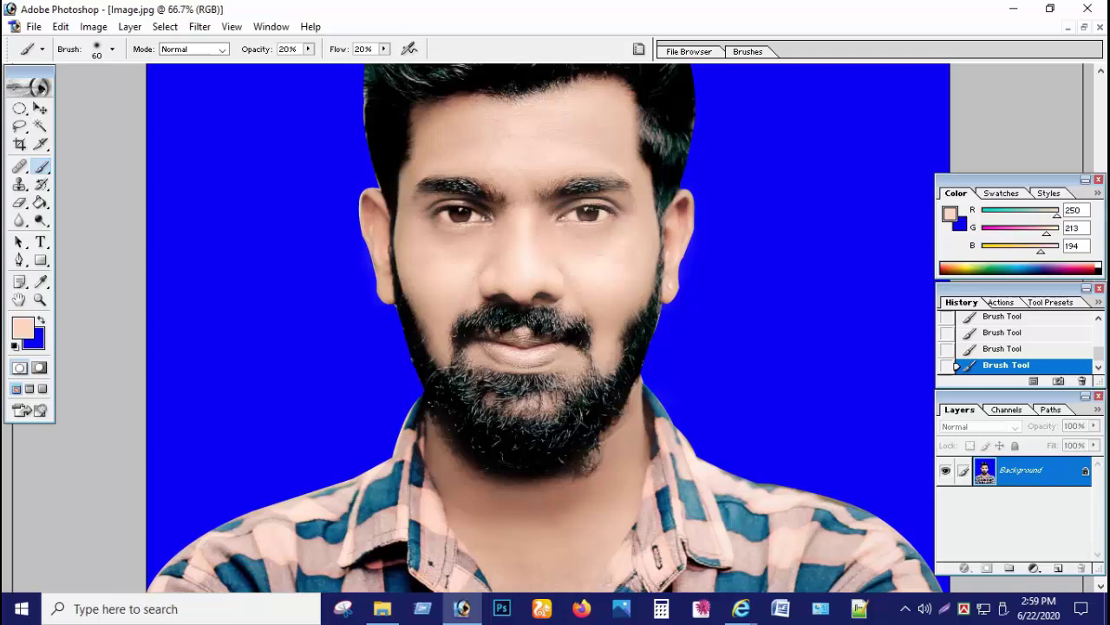
pyautogui.hotkey('ctrl', '+')
pyautogui.hotkey('ctrl', '+')
pyautogui.hotkey('ctrl', '+')
pyautogui.hotkey('ctrl', '-')
pyautogui.hotkey('ctrl', '-')
pyautogui.hotkey('ctrl', '+')
pyautogui.hotkey('ctrl', '-')
pyautogui.hotkey('ctrl', '-')
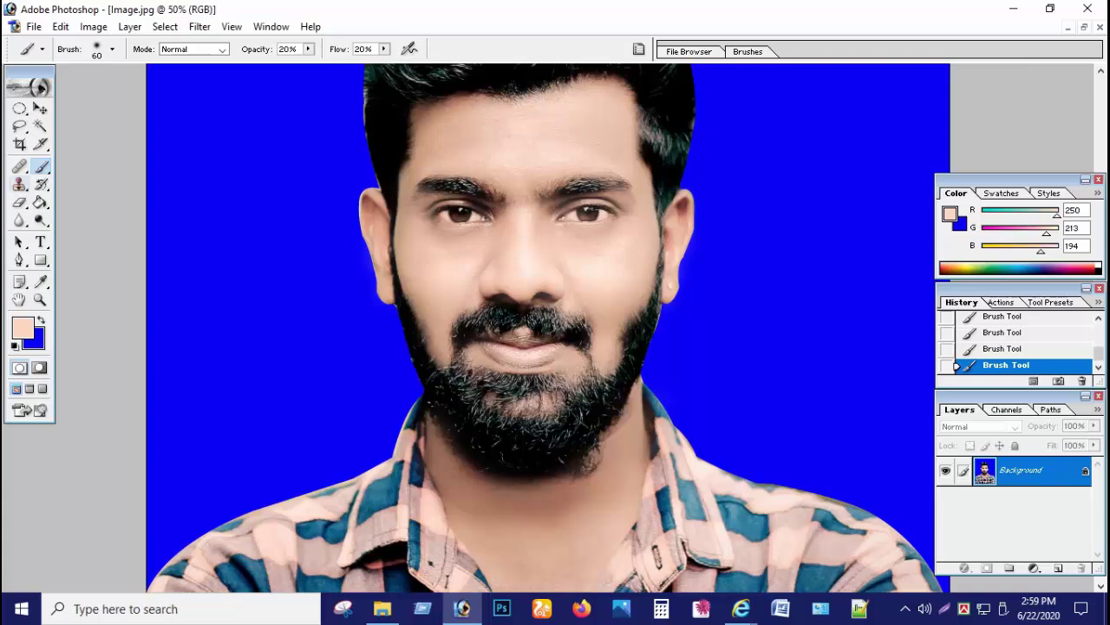
pyautogui.press('j')
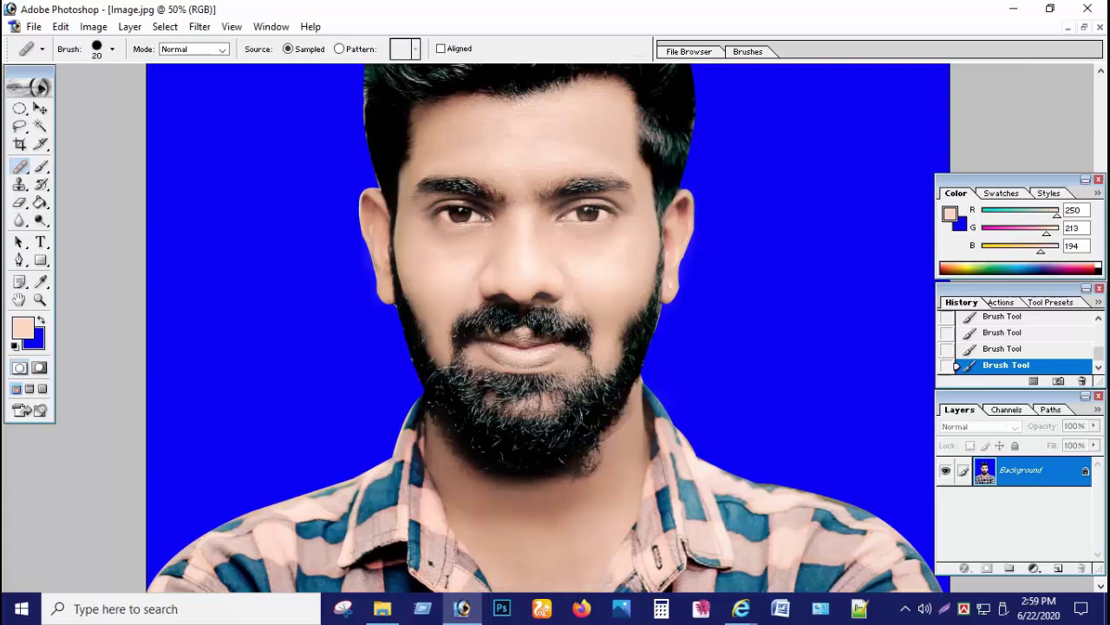
pyautogui.press('b')
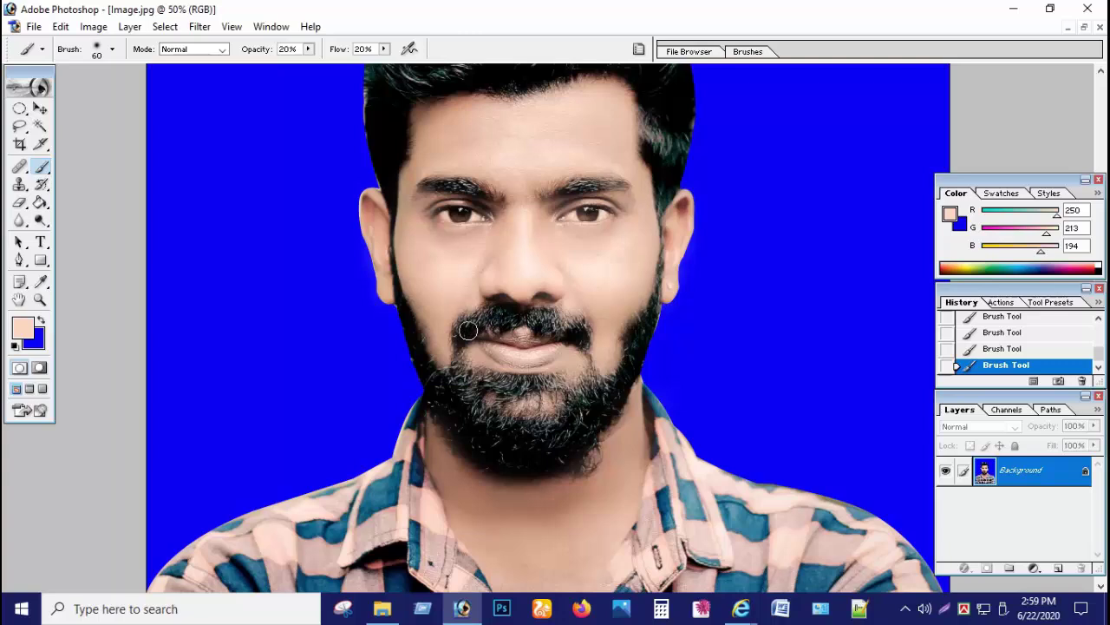
pyautogui.hotkey('ctrl', '+')
pyautogui.hotkey('ctrl', '+')
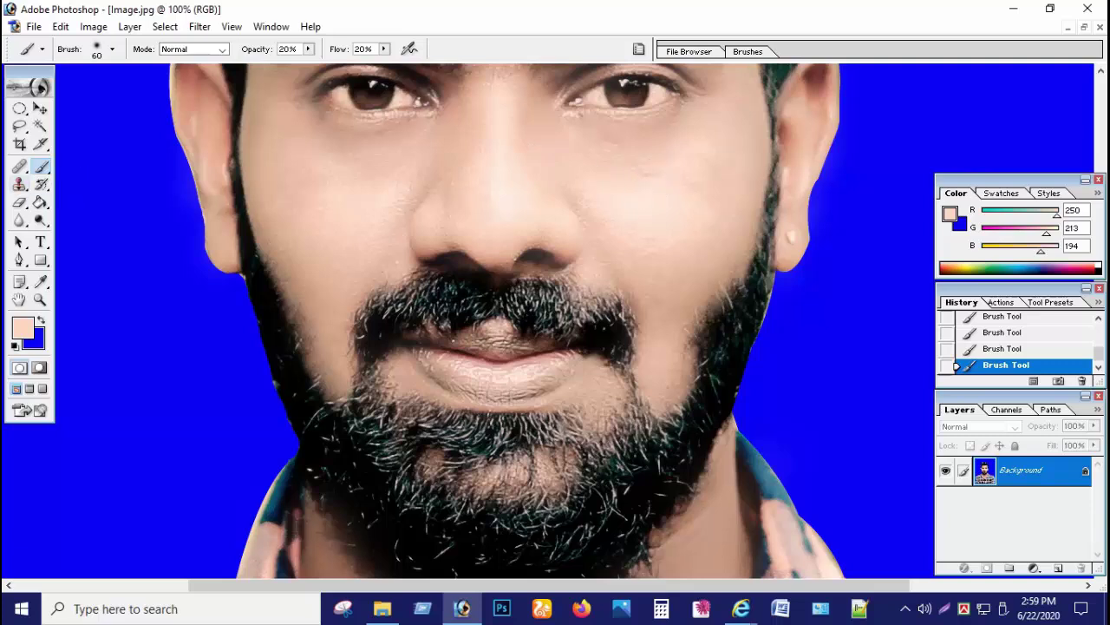
# Heal the blemishes on both cheeks with the Healing Brush, then zoom out to 25%
pyautogui.click(19, 165)
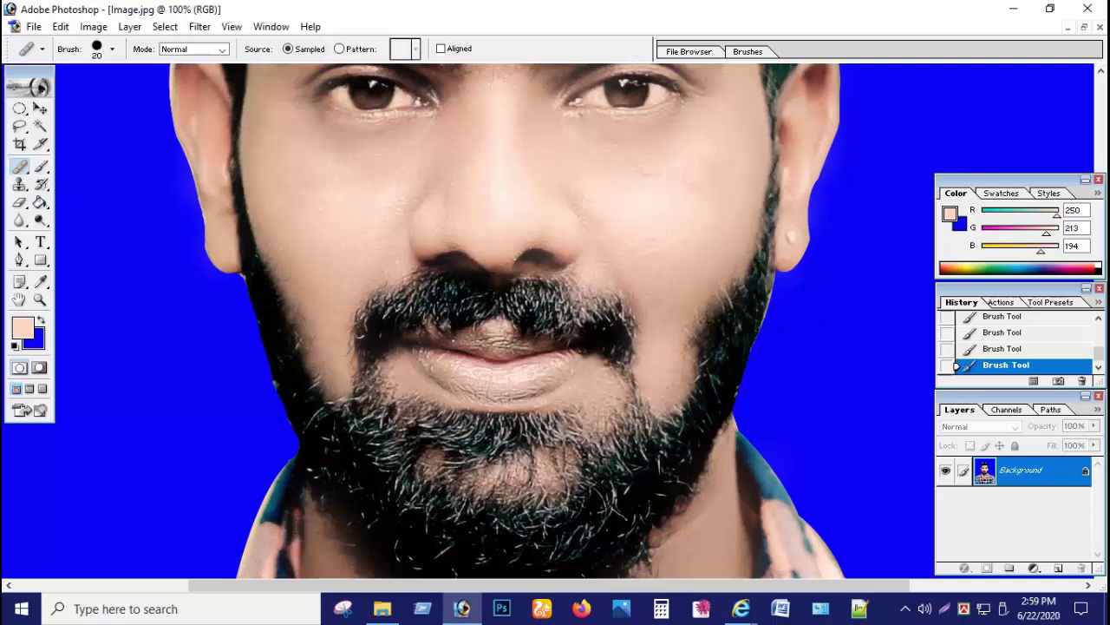
pyautogui.click(652, 178)
pyautogui.click(703, 179)
pyautogui.click(707, 158)
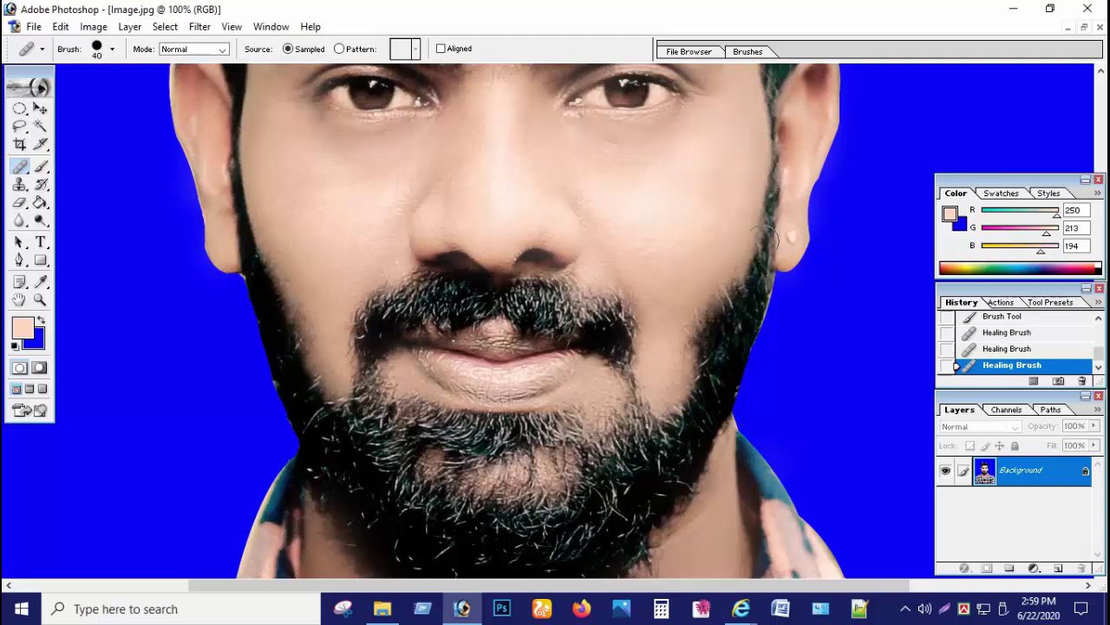
pyautogui.click(386, 207)
pyautogui.click(324, 168)
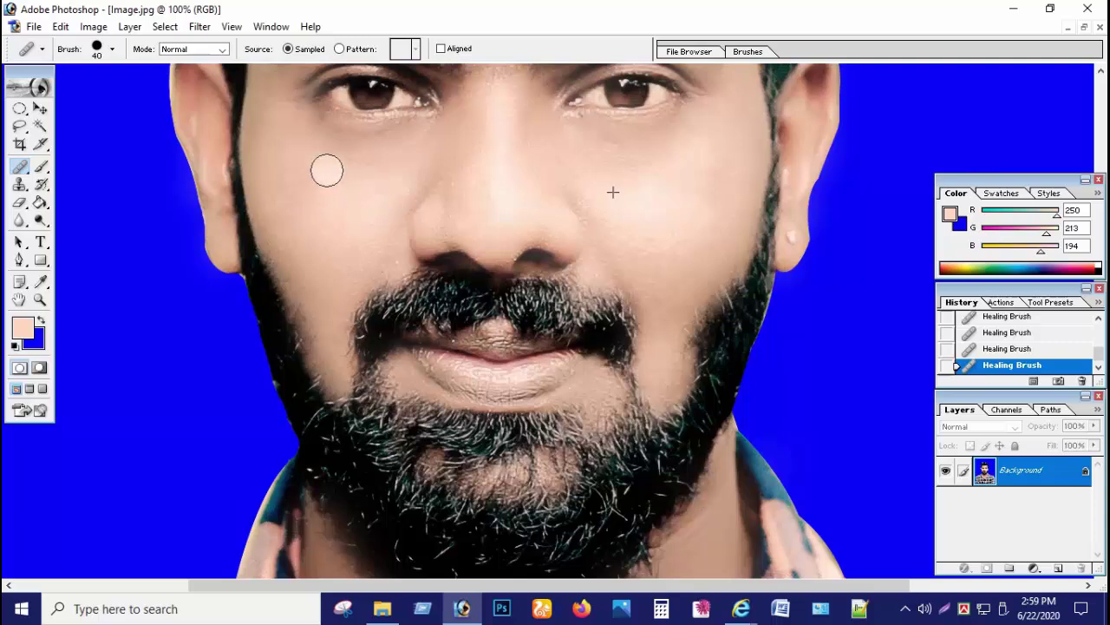
pyautogui.click(330, 240)
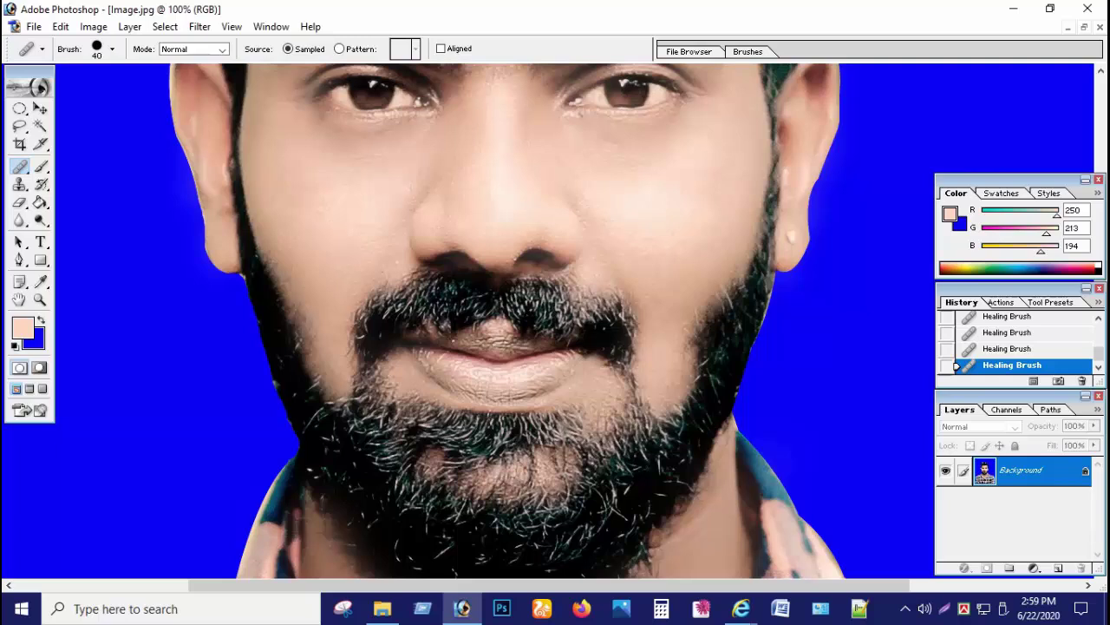
pyautogui.hotkey('ctrl', '-')
pyautogui.hotkey('ctrl', '-')
pyautogui.hotkey('ctrl', '-')
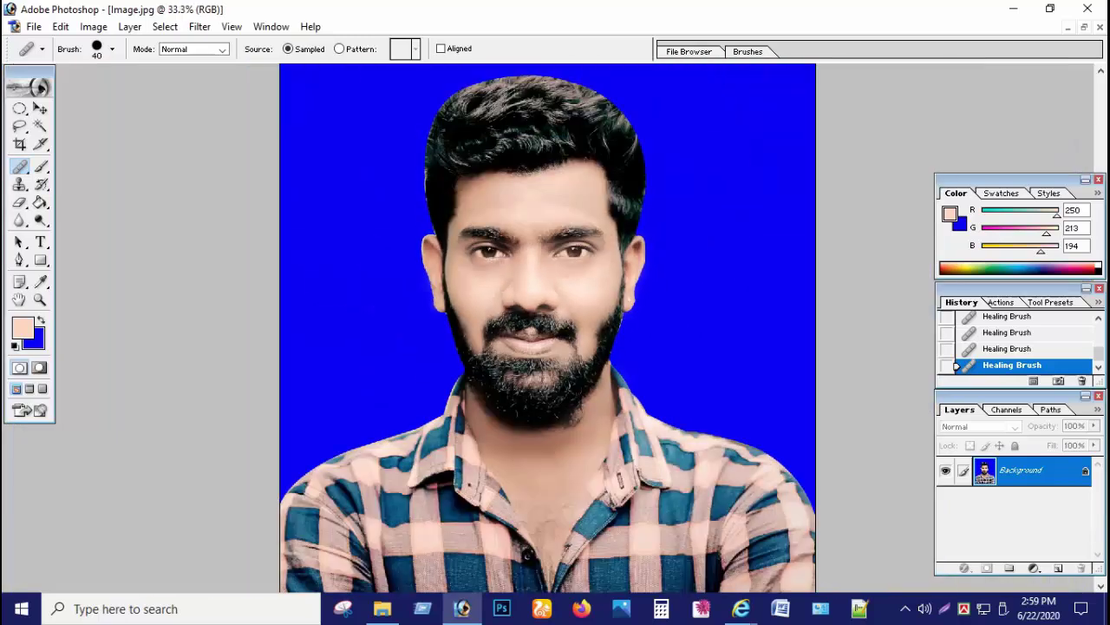
pyautogui.hotkey('ctrl', '-')
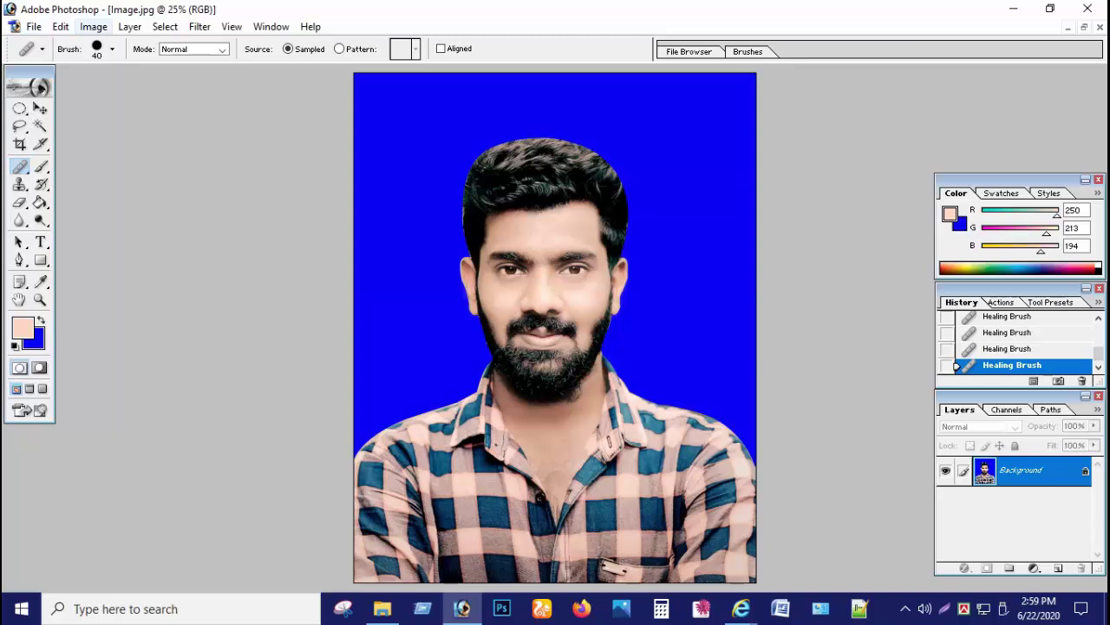
# Lift the RGB curve midtones to 123/134 with Curves
pyautogui.hotkey('ctrl', 'm')
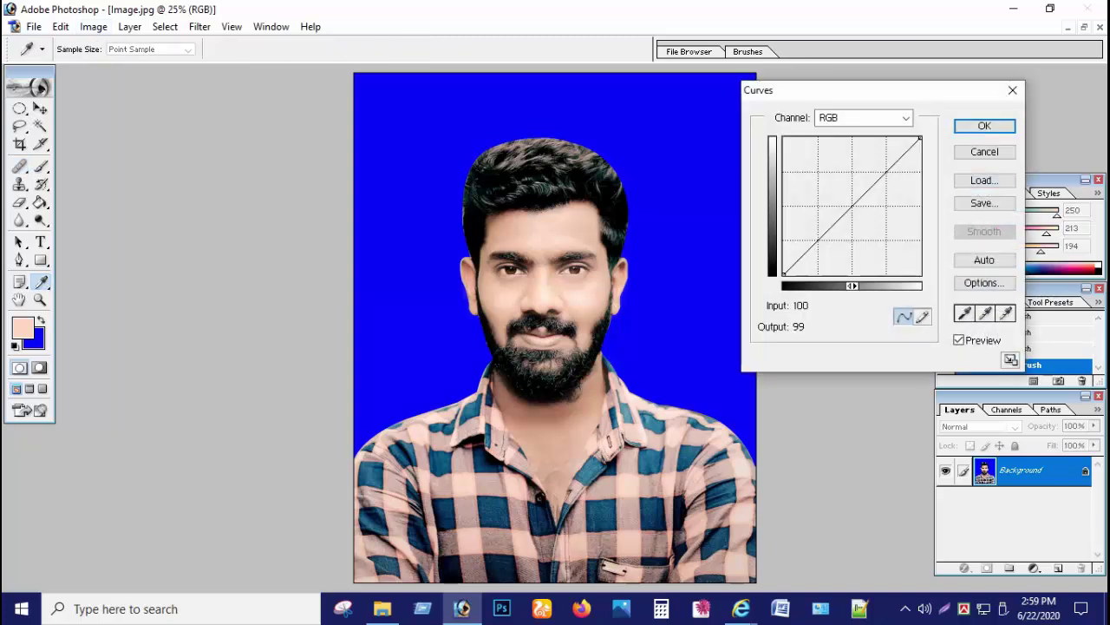
pyautogui.moveTo(852, 206); pyautogui.dragTo(850, 202)
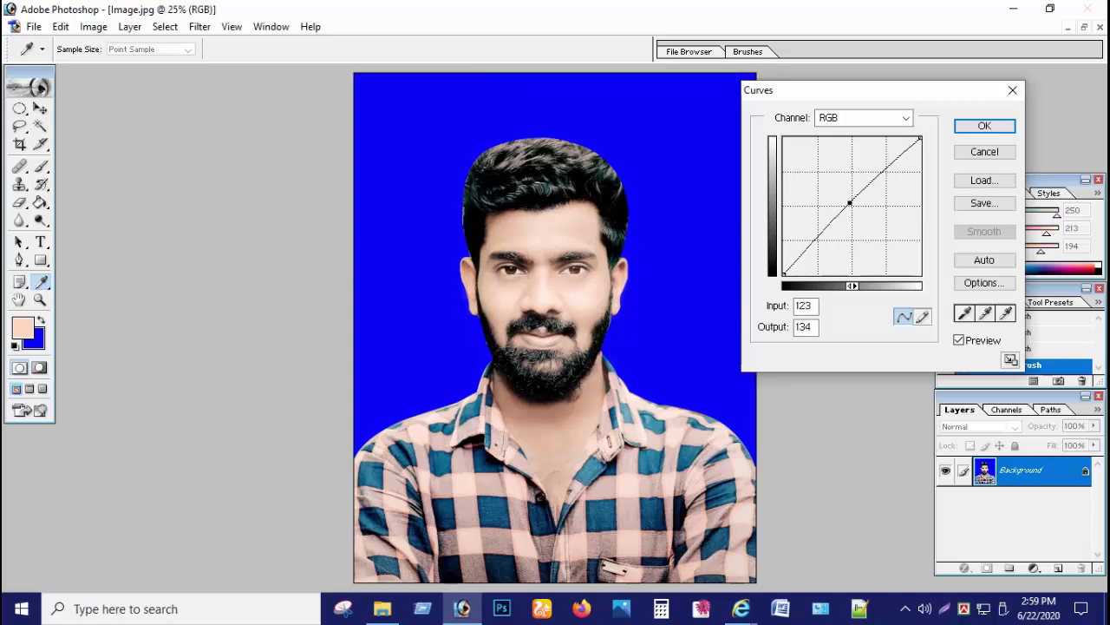
pyautogui.press('Return')
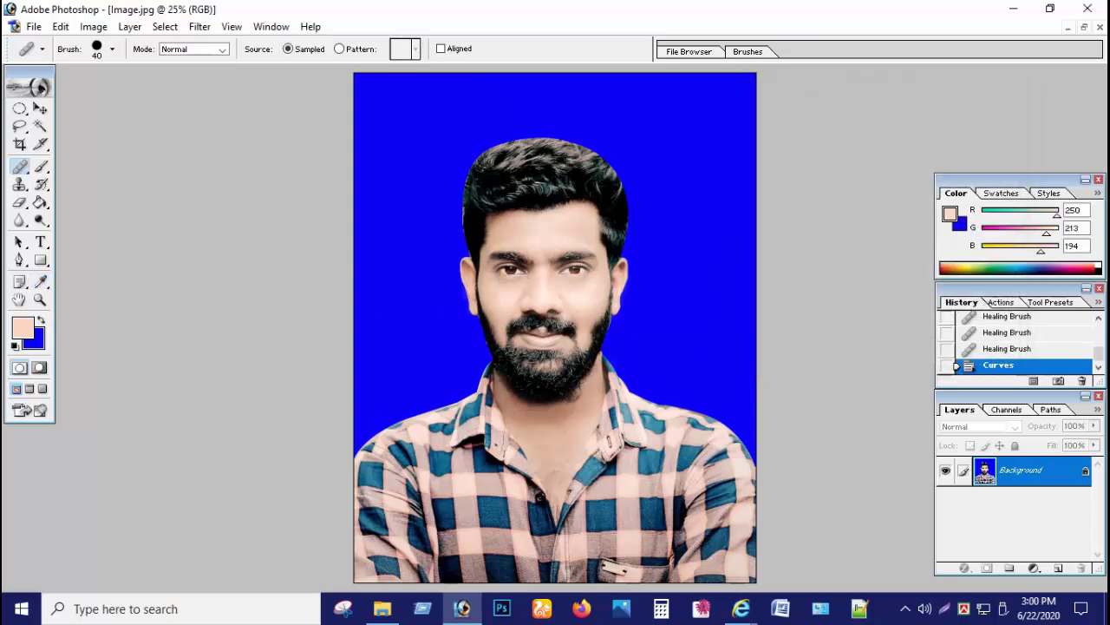
# Apply Levels with input levels 8, 1.17 and 247
pyautogui.click(94, 26)
pyautogui.click(248, 67)
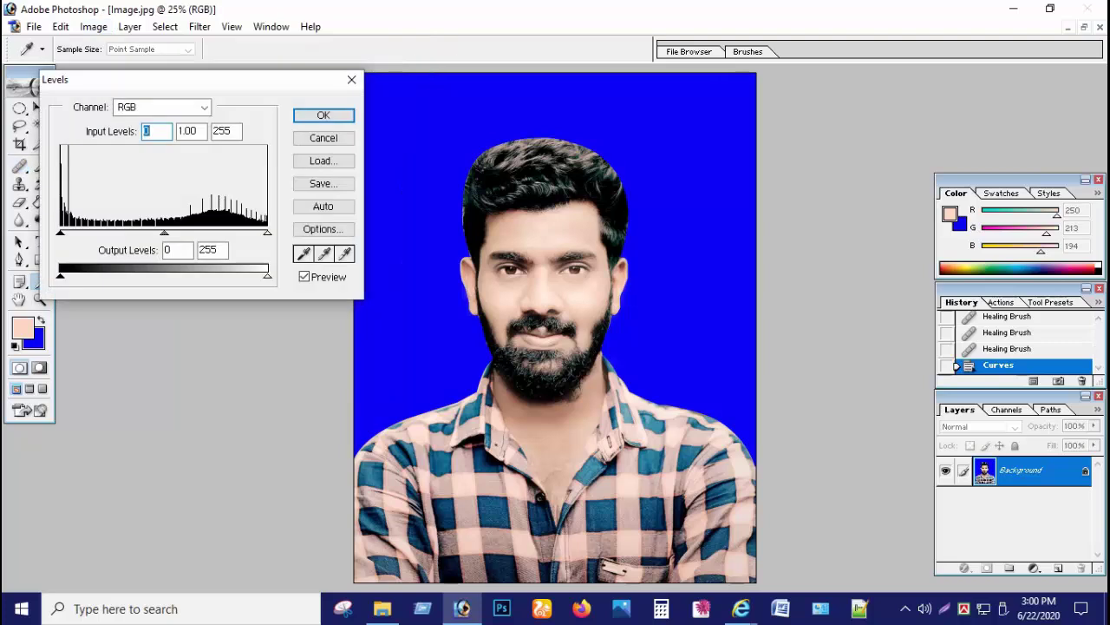
pyautogui.write('11')
pyautogui.moveTo(264, 232); pyautogui.dragTo(257, 232)
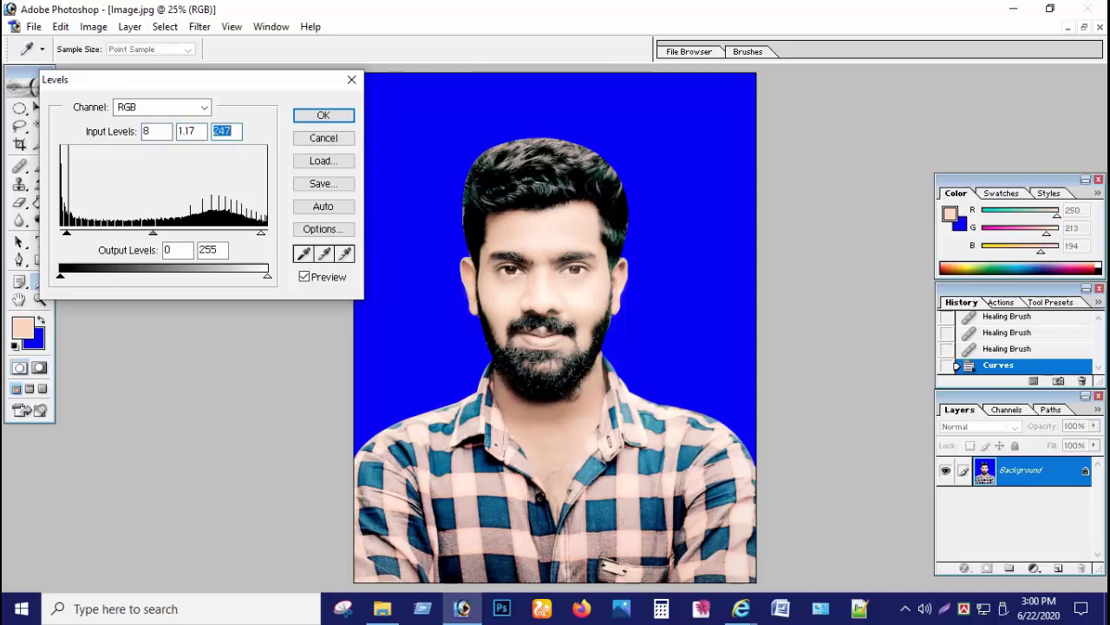
pyautogui.press('Return')
pyautogui.click(41, 220)
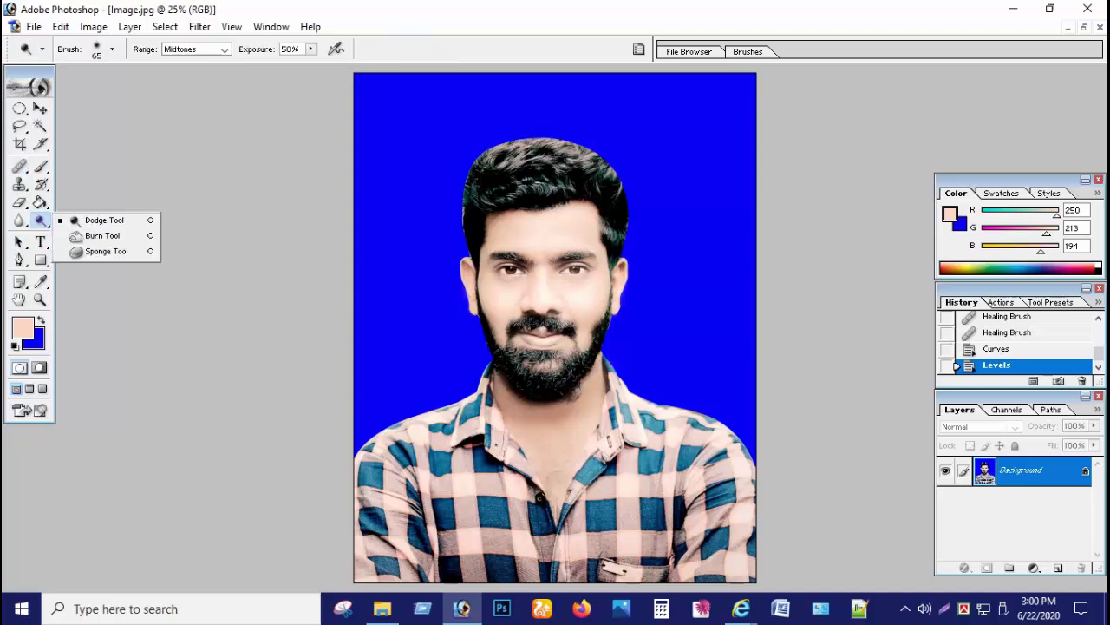
# Darken the moustache and beard with the Burn Tool at 50% midtone exposure
pyautogui.click(102, 235)
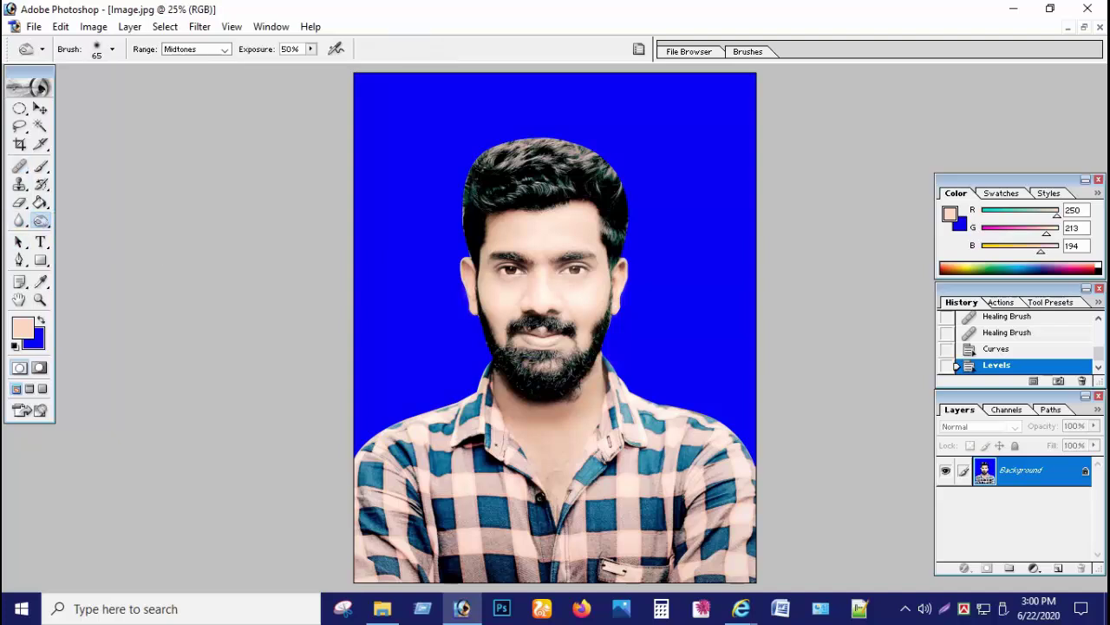
pyautogui.hotkey('ctrl', '+')
pyautogui.hotkey('ctrl', '+')
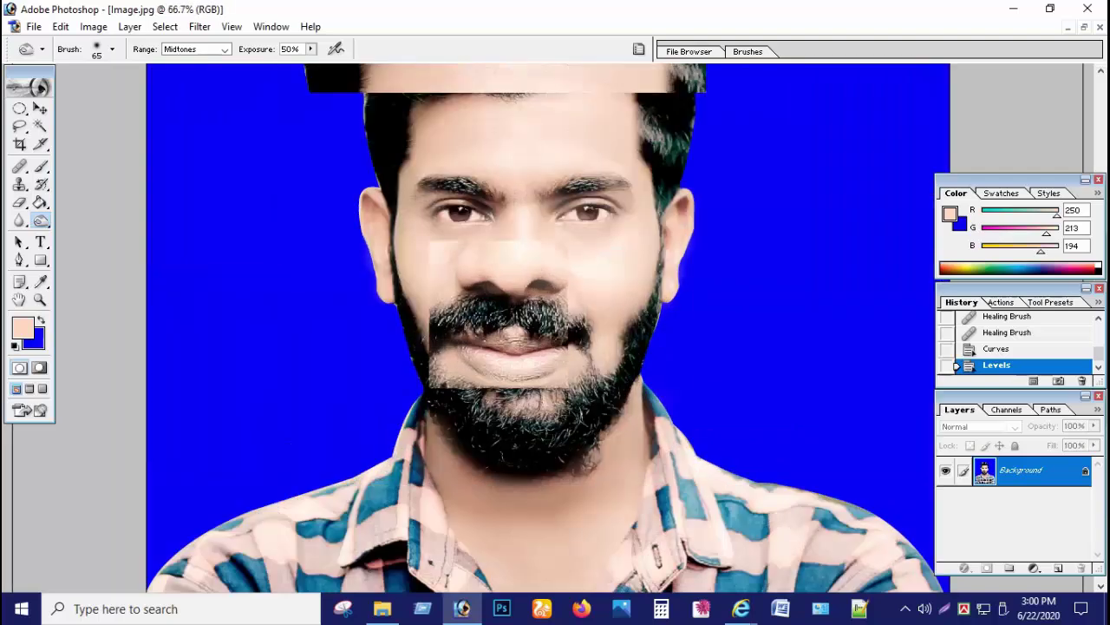
pyautogui.hotkey('ctrl', '+')
pyautogui.hotkey('ctrl', '+')
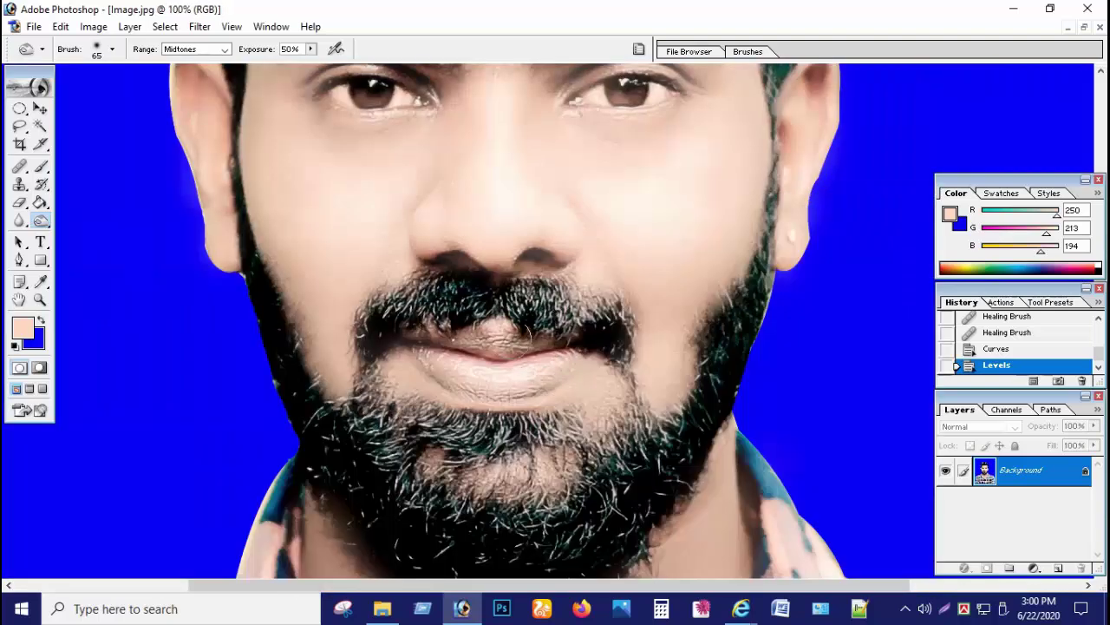
pyautogui.moveTo(539, 310); pyautogui.dragTo(624, 316)
pyautogui.moveTo(473, 295)
pyautogui.mouseDown()
pyautogui.moveTo(364, 300)
pyautogui.moveTo(380, 334)
pyautogui.moveTo(485, 312)
pyautogui.mouseUp()
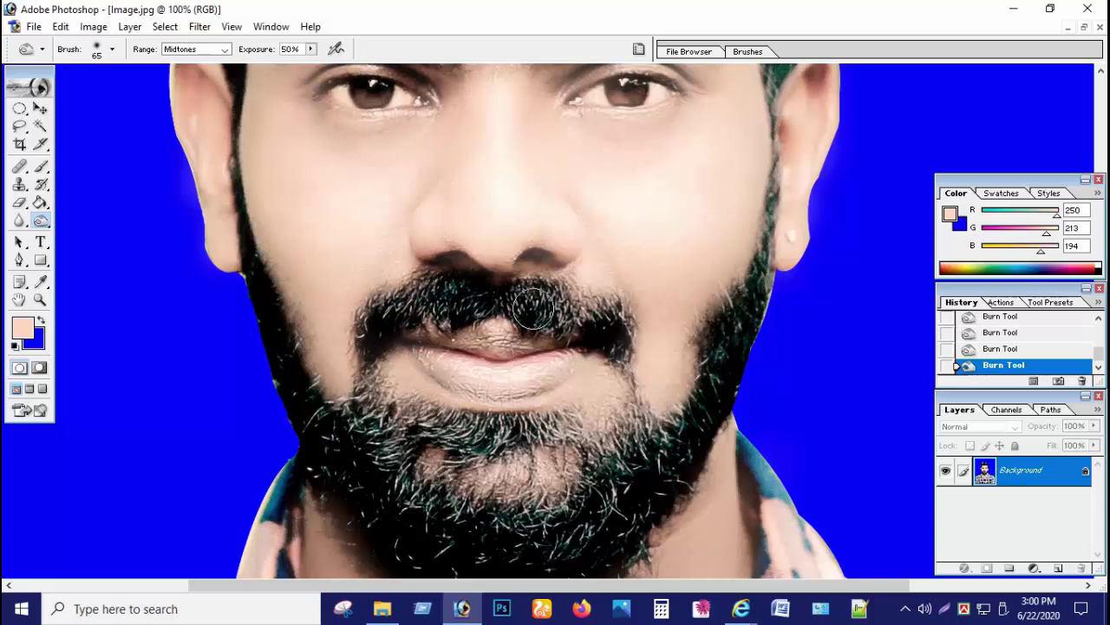
pyautogui.moveTo(642, 448)
pyautogui.mouseDown()
pyautogui.moveTo(372, 419)
pyautogui.moveTo(616, 447)
pyautogui.mouseUp()
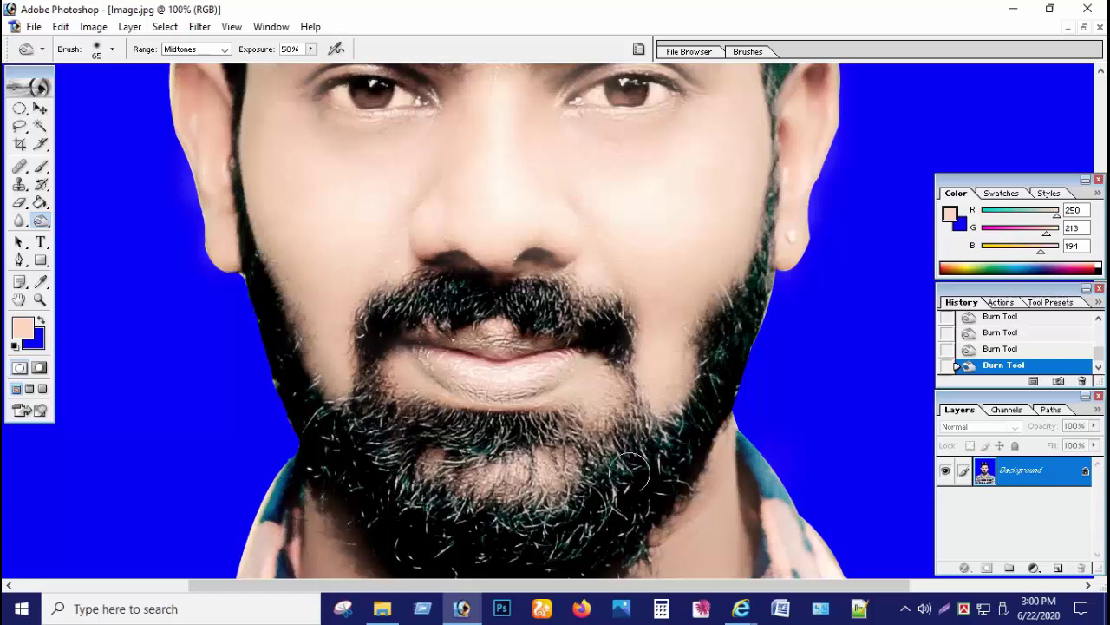
pyautogui.scroll(-3, 640, 367)
pyautogui.moveTo(640, 367)
pyautogui.mouseDown()
pyautogui.moveTo(545, 422)
pyautogui.moveTo(710, 425)
pyautogui.moveTo(374, 475)
pyautogui.mouseUp()
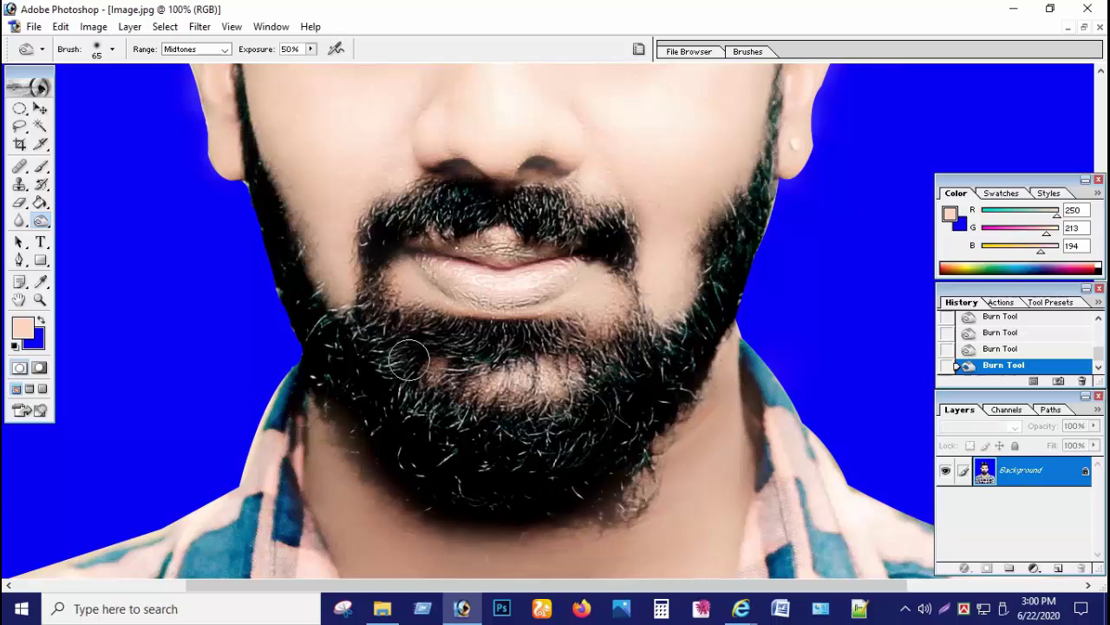
pyautogui.moveTo(568, 516)
pyautogui.mouseDown()
pyautogui.moveTo(376, 473)
pyautogui.moveTo(286, 173)
pyautogui.mouseUp()
# Enlarge the burn brush to 150 and darken the hair's top edge and grey temple strands
pyautogui.scroll(4, 421, 508)
pyautogui.scroll(5, 322, 317)
pyautogui.scroll(5, 286, 209)
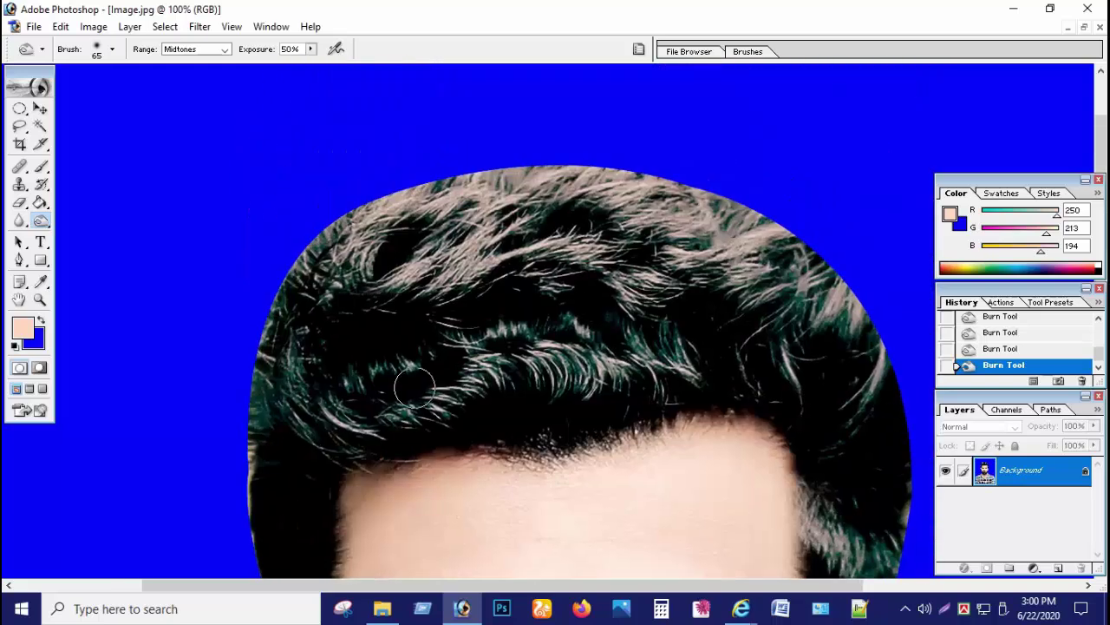
pyautogui.press(']')
pyautogui.press(']')
pyautogui.press(']')
pyautogui.press(']')
pyautogui.press(']')
pyautogui.press(']')
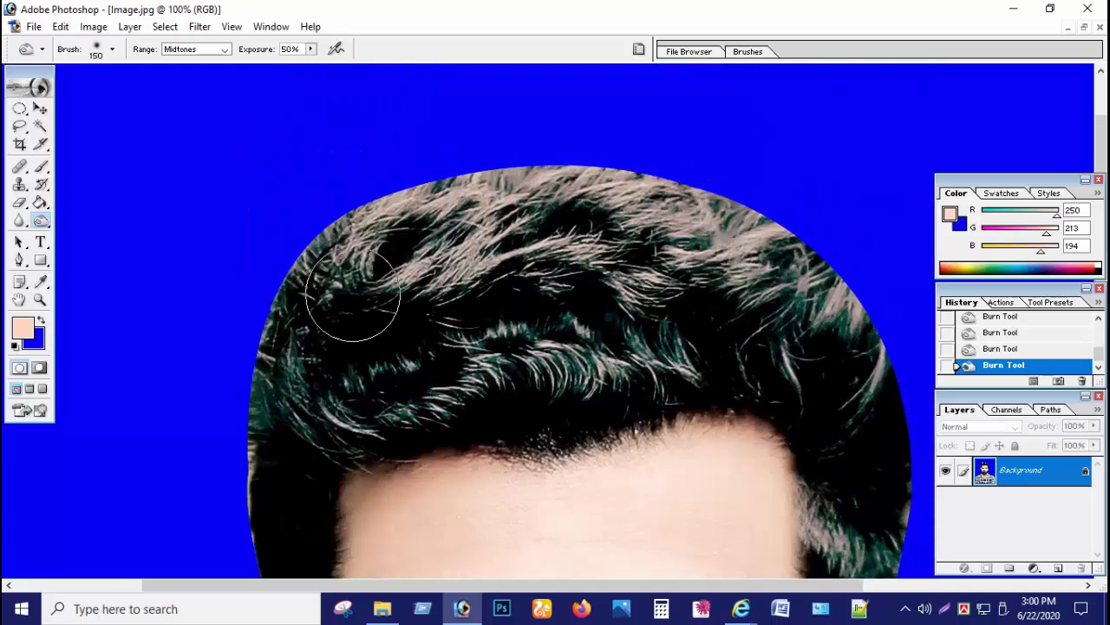
pyautogui.moveTo(412, 230)
pyautogui.mouseDown()
pyautogui.moveTo(859, 317)
pyautogui.moveTo(604, 324)
pyautogui.moveTo(321, 408)
pyautogui.moveTo(321, 297)
pyautogui.moveTo(818, 248)
pyautogui.moveTo(885, 518)
pyautogui.mouseUp()
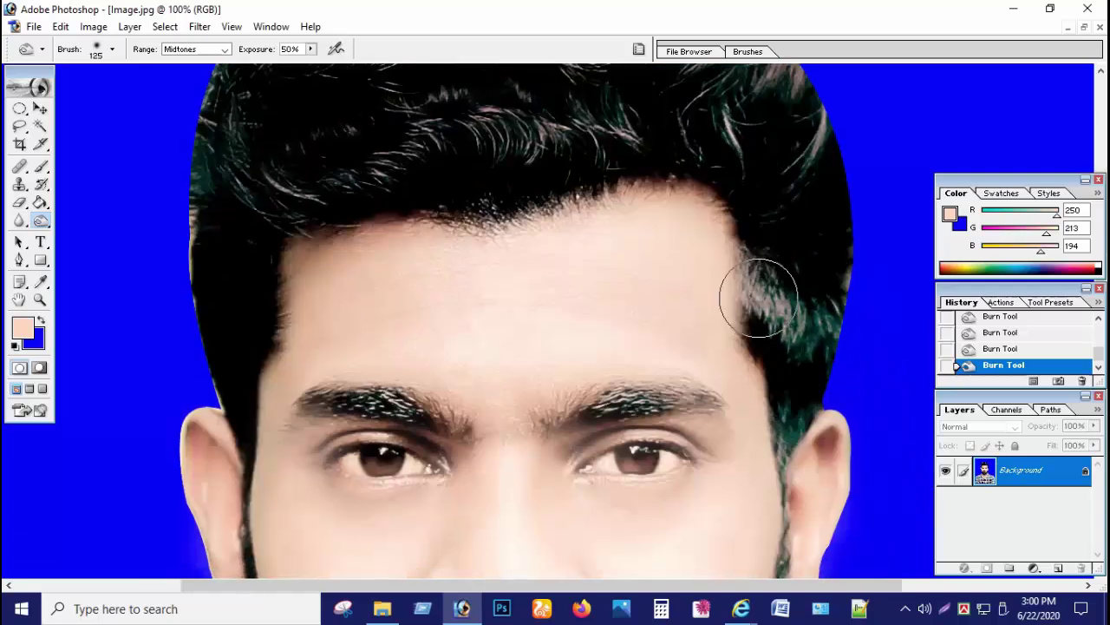
pyautogui.moveTo(772, 272)
pyautogui.mouseDown()
pyautogui.moveTo(763, 240)
pyautogui.moveTo(801, 455)
pyautogui.mouseUp()
pyautogui.scroll(-1, 794, 364)
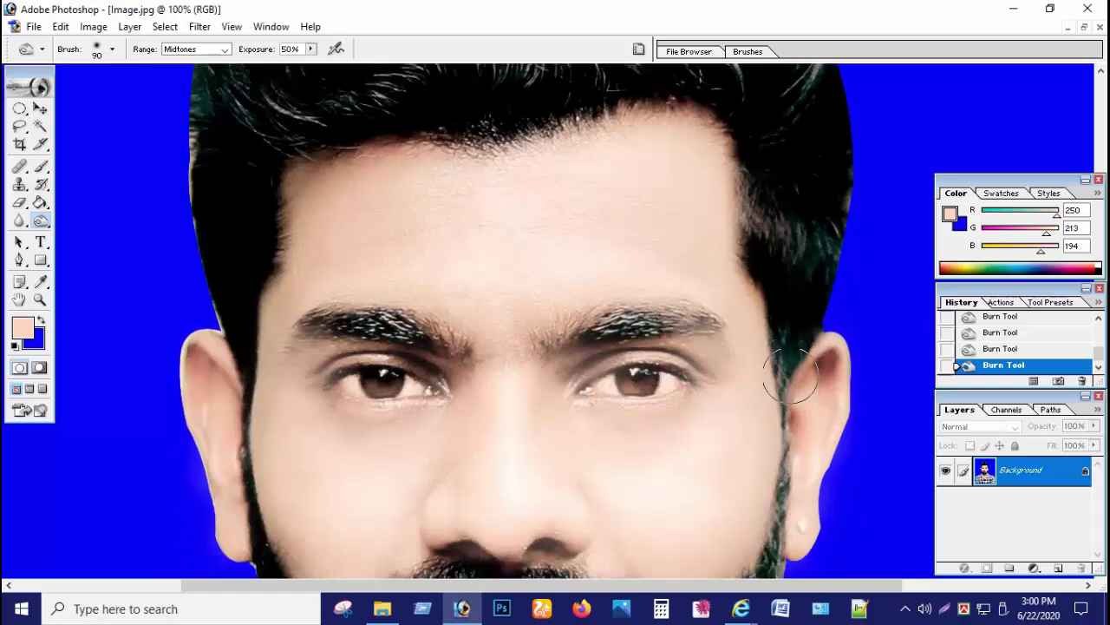
pyautogui.scroll(-1, 797, 363)
pyautogui.scroll(-3, 772, 303)
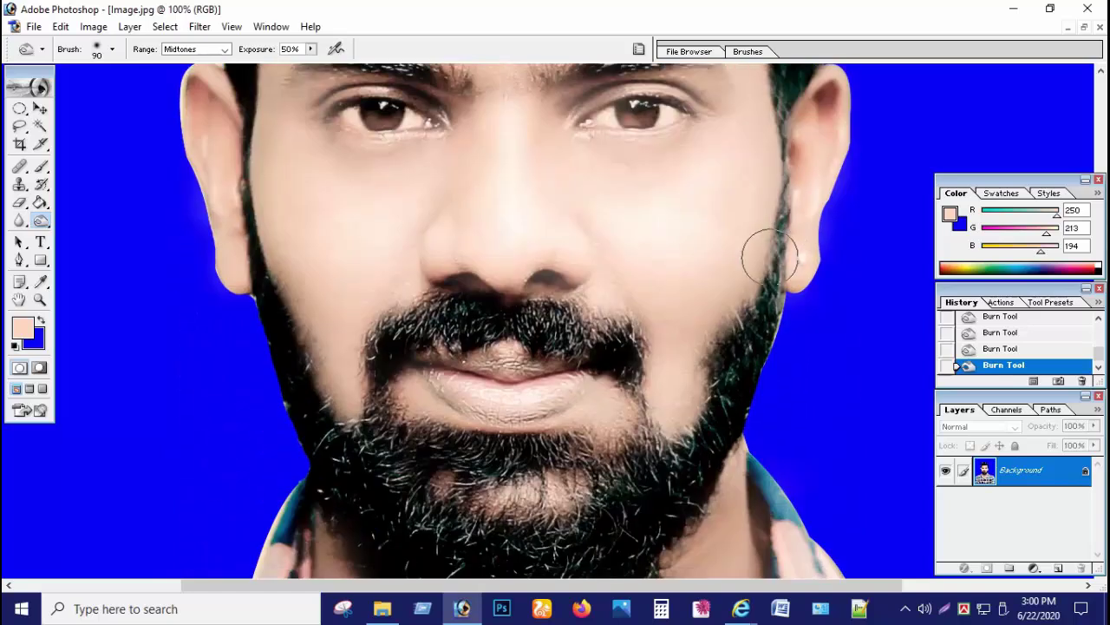
pyautogui.moveTo(747, 375); pyautogui.dragTo(685, 469)
pyautogui.scroll(-2, 668, 416)
pyautogui.moveTo(649, 372); pyautogui.dragTo(645, 458)
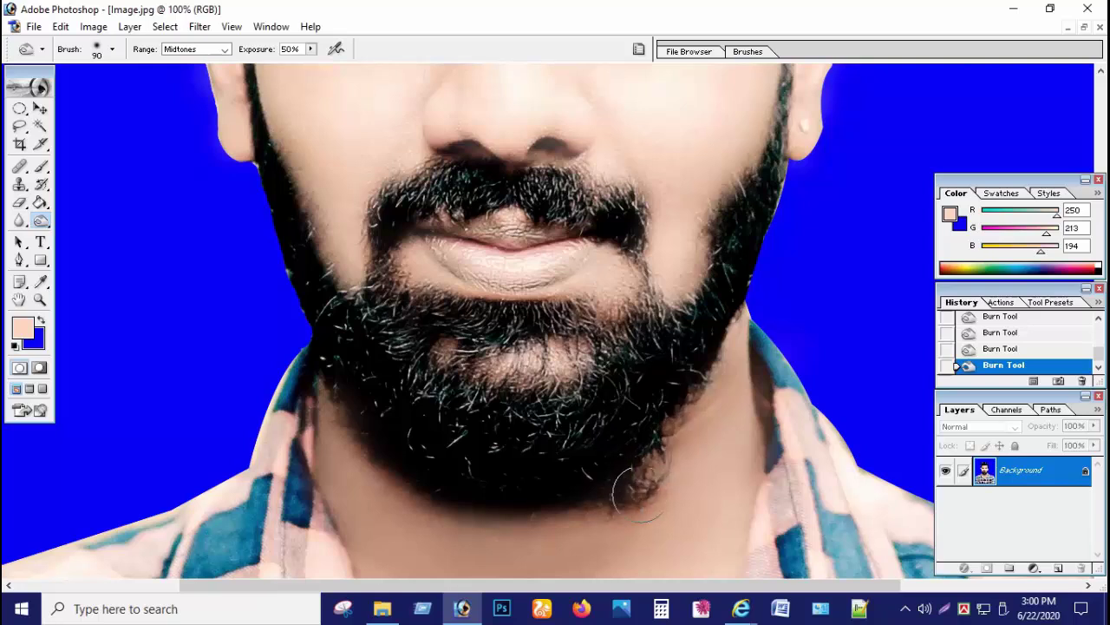
# Darken both eyebrows and slightly darken both irises
pyautogui.hotkey('ctrl', '-')
pyautogui.hotkey('ctrl', '-')
pyautogui.hotkey('ctrl', '-')
pyautogui.hotkey('ctrl', '-')
pyautogui.hotkey('ctrl', '-')
pyautogui.hotkey('ctrl', '+')
pyautogui.hotkey('ctrl', '+')
pyautogui.hotkey('ctrl', '+')
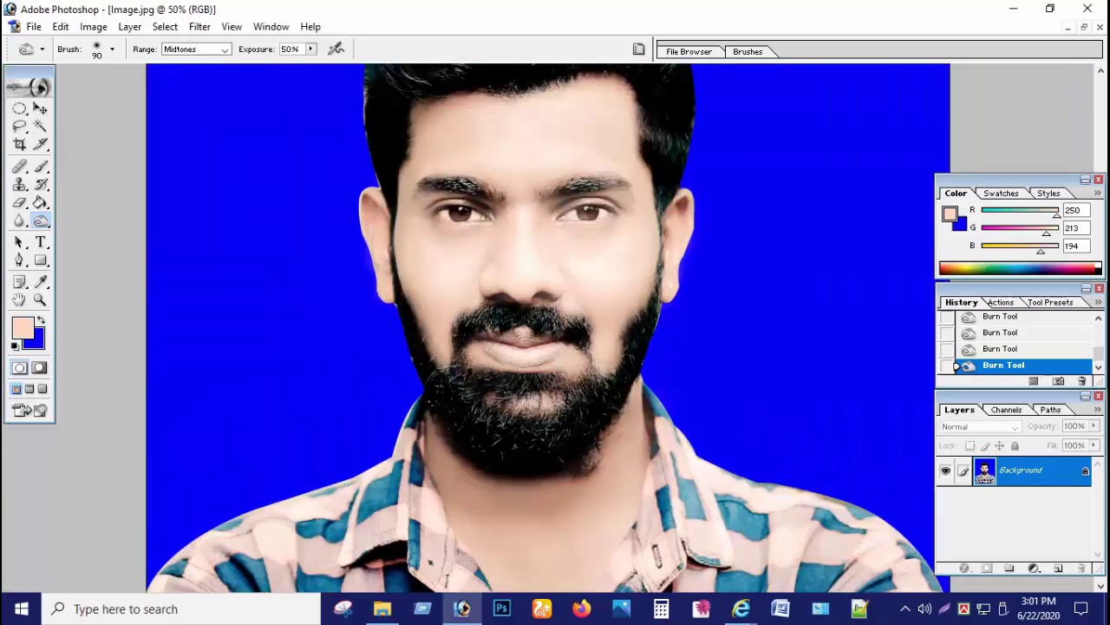
pyautogui.scroll(2, 555, 217)
pyautogui.hotkey('ctrl', '+')
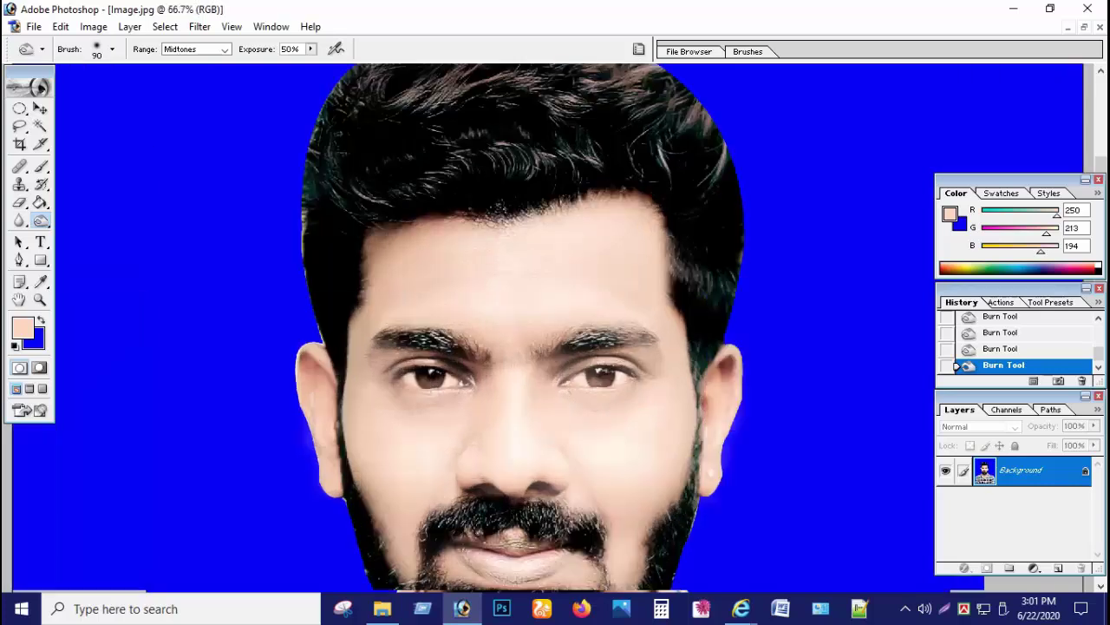
pyautogui.moveTo(573, 334); pyautogui.dragTo(686, 334)
pyautogui.moveTo(434, 330)
pyautogui.mouseDown()
pyautogui.moveTo(291, 332)
pyautogui.moveTo(434, 334)
pyautogui.mouseUp()
pyautogui.moveTo(626, 392); pyautogui.dragTo(621, 386)
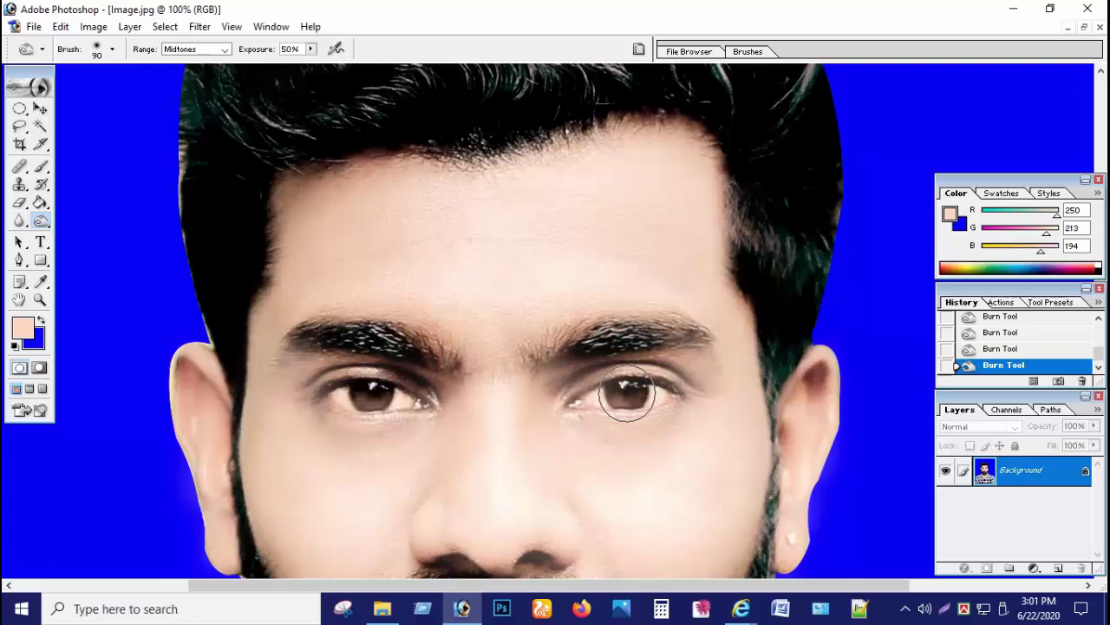
pyautogui.moveTo(382, 403); pyautogui.dragTo(371, 401)
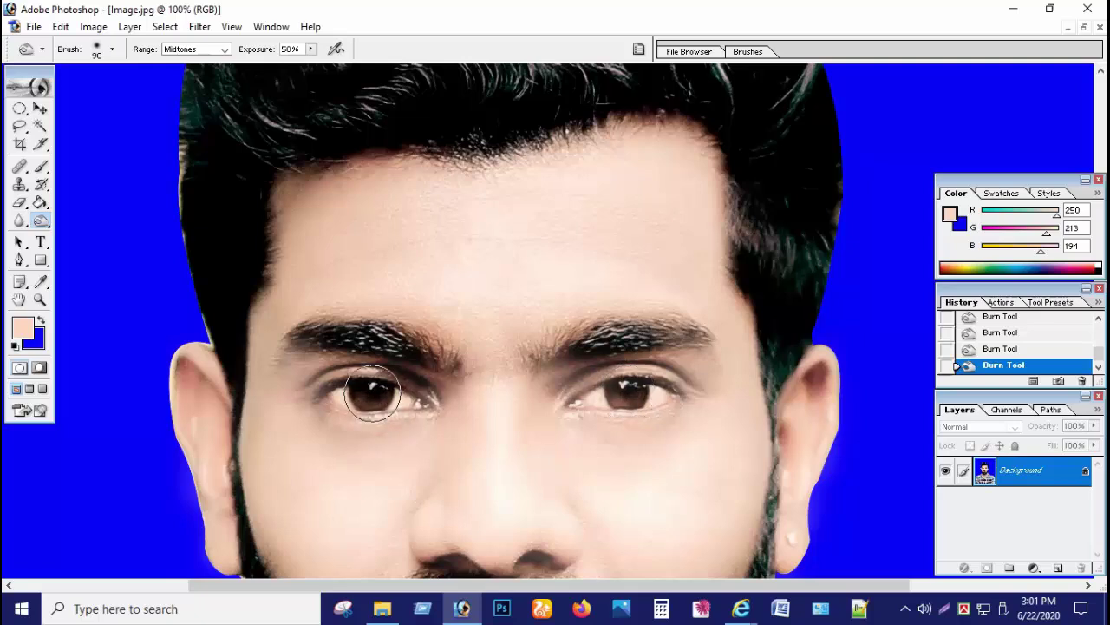
pyautogui.moveTo(647, 408); pyautogui.dragTo(622, 396)
pyautogui.moveTo(589, 343); pyautogui.dragTo(719, 347)
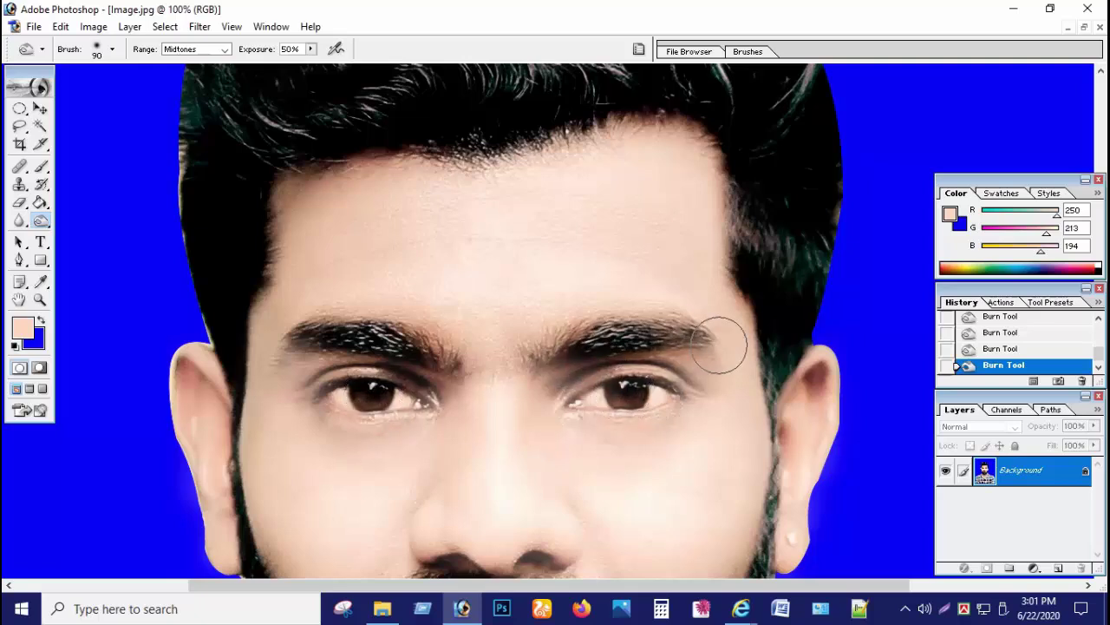
pyautogui.moveTo(384, 347); pyautogui.dragTo(230, 347)
pyautogui.hotkey('ctrl', '-')
pyautogui.hotkey('ctrl', '-')
pyautogui.hotkey('ctrl', '-')
pyautogui.hotkey('ctrl', '-')
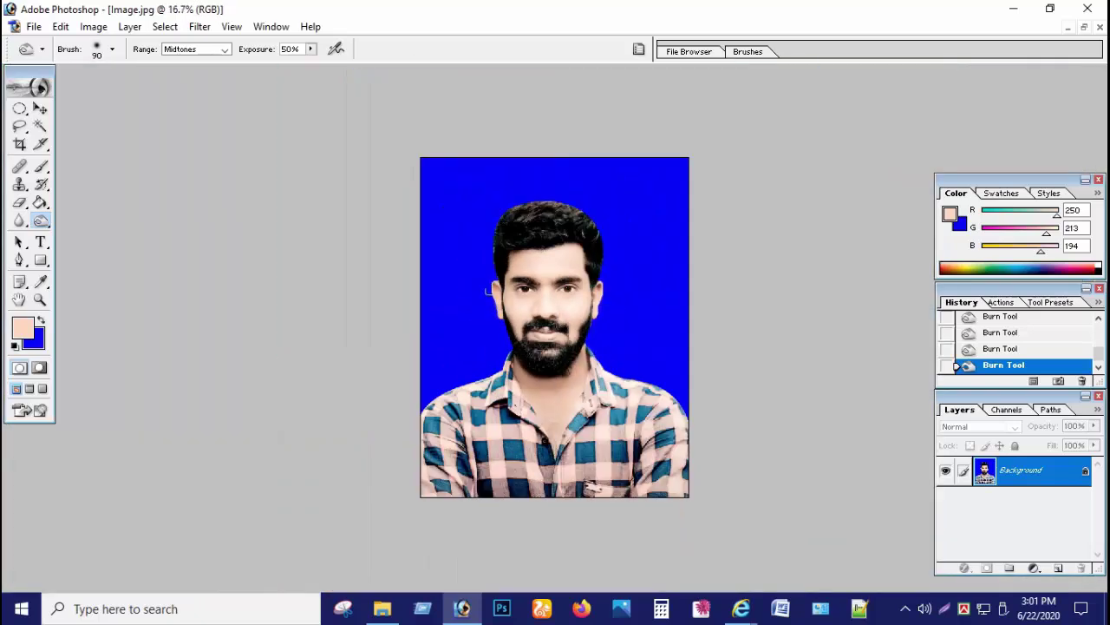
pyautogui.hotkey('ctrl', '+')
pyautogui.hotkey('ctrl', '+')
pyautogui.hotkey('ctrl', '+')
pyautogui.hotkey('ctrl', '+')
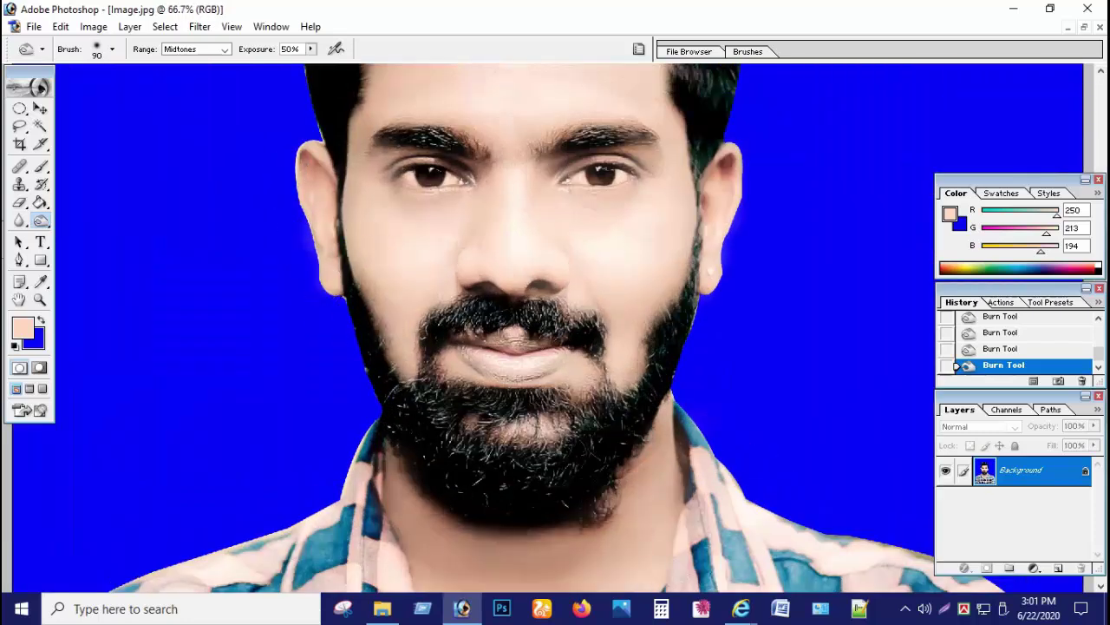
# Blur the edge along the ear, cheek and shirt shoulder at 50% strength
pyautogui.click(19, 219)
pyautogui.moveTo(293, 211)
pyautogui.mouseDown()
pyautogui.moveTo(292, 289)
pyautogui.moveTo(325, 298)
pyautogui.moveTo(398, 352)
pyautogui.moveTo(286, 525)
pyautogui.moveTo(311, 484)
pyautogui.mouseUp()
pyautogui.scroll(-5, 487, 247)
pyautogui.click(234, 240)
# Soften the hair's left edge and top outline against the blue background
pyautogui.scroll(1, 122, 394)
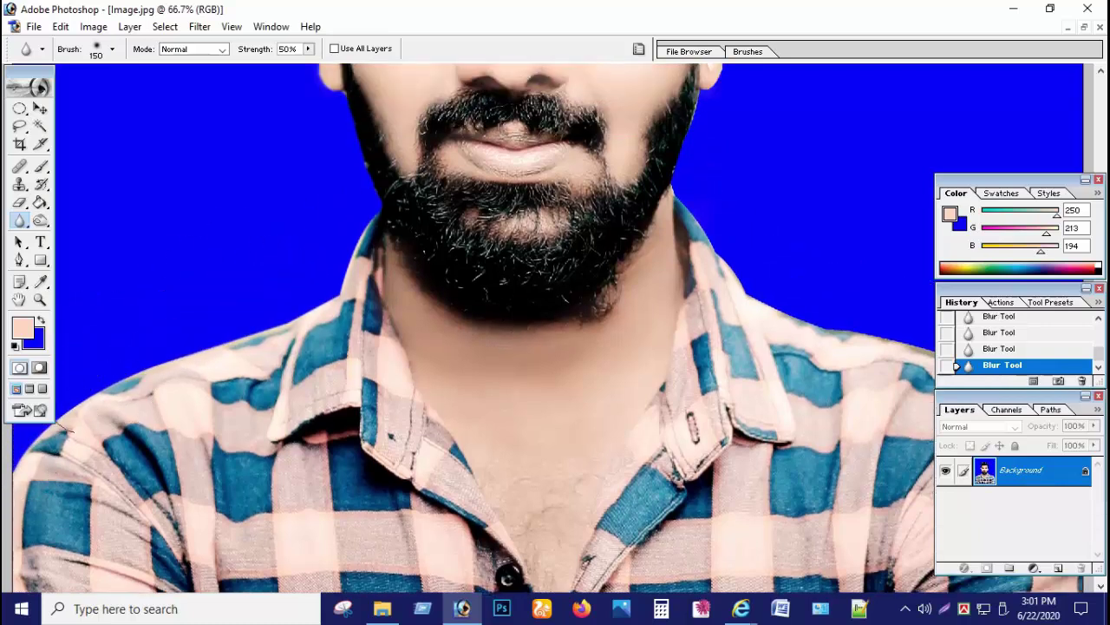
pyautogui.scroll(3, 321, 419)
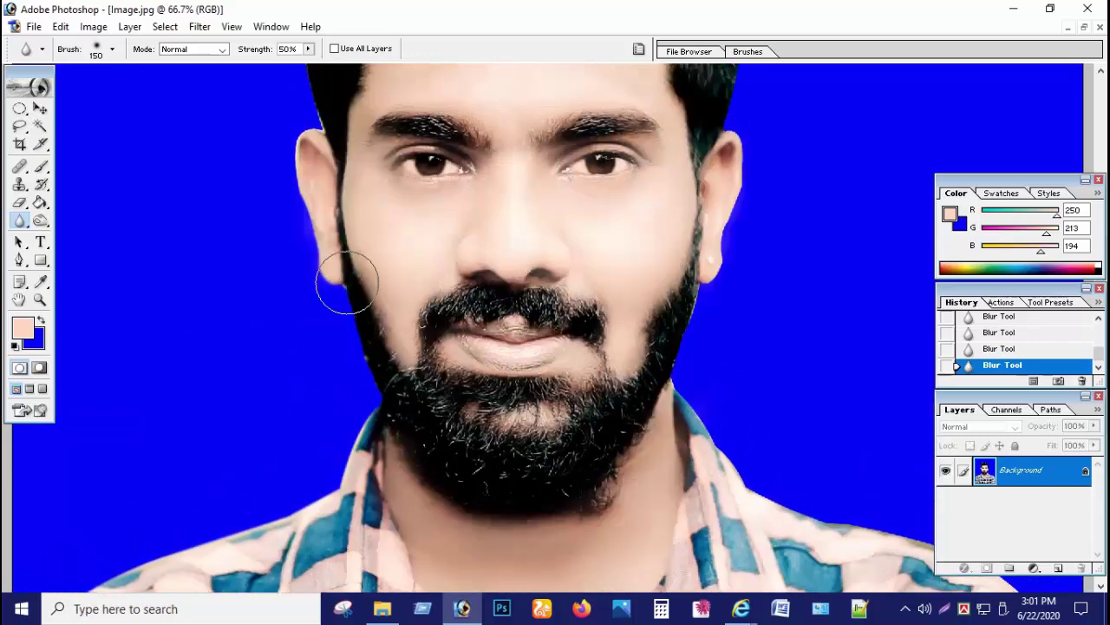
pyautogui.scroll(2, 364, 408)
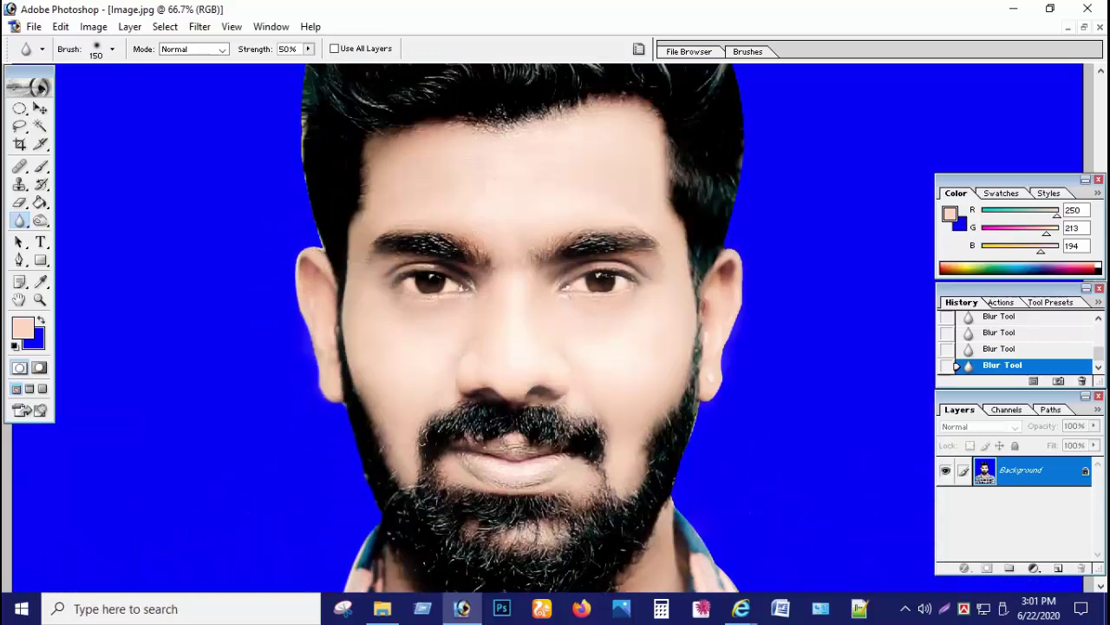
pyautogui.scroll(2, 304, 225)
pyautogui.moveTo(299, 196); pyautogui.dragTo(315, 355)
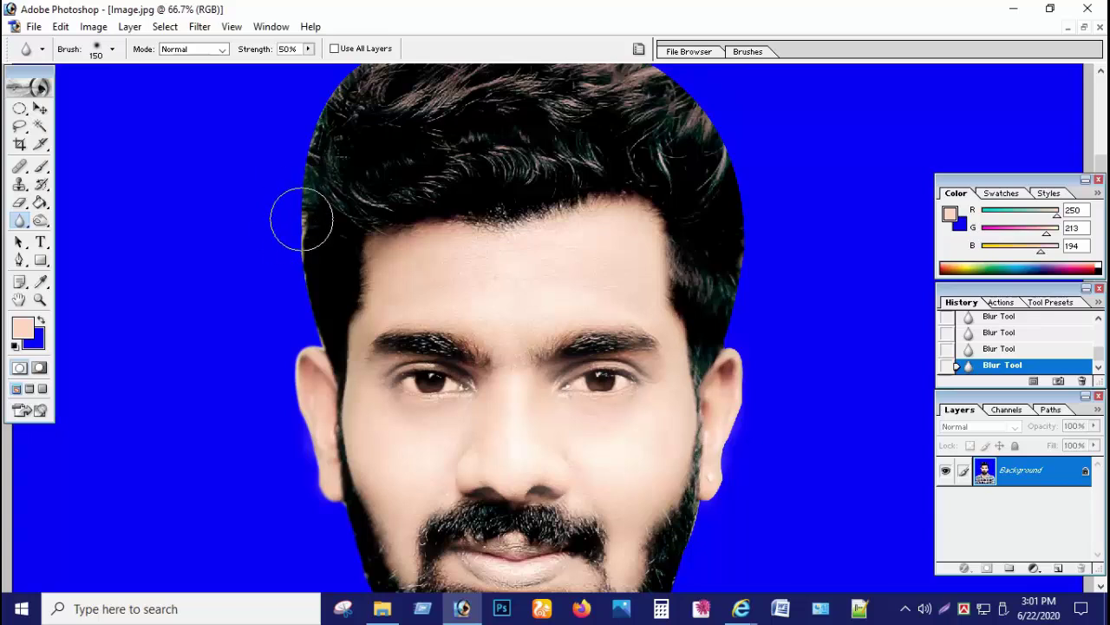
pyautogui.scroll(3, 306, 365)
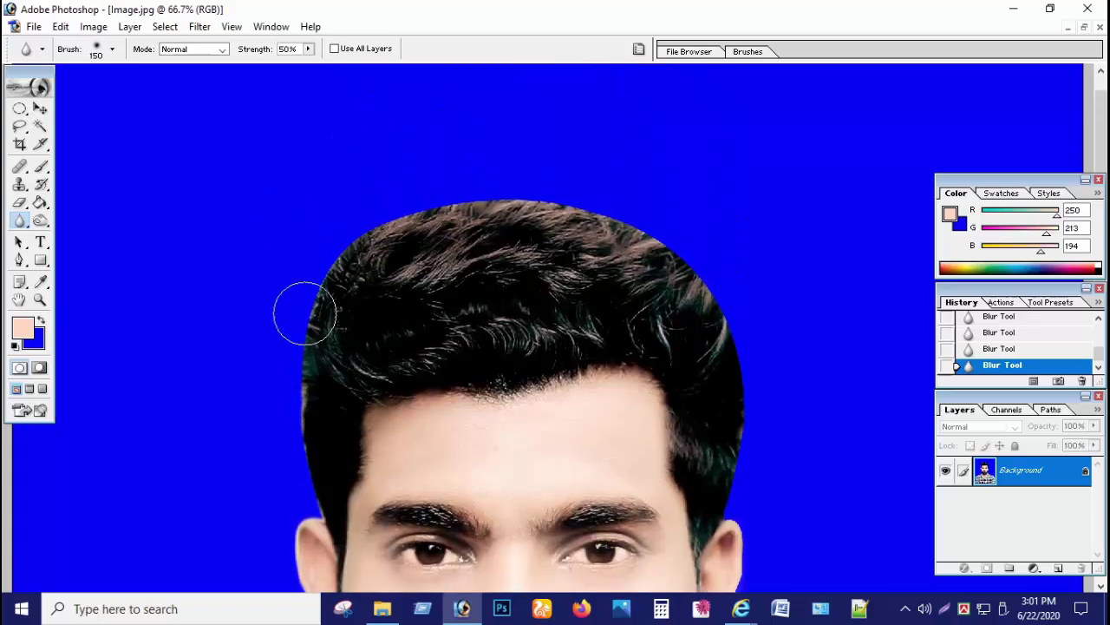
pyautogui.moveTo(475, 205)
pyautogui.mouseDown()
pyautogui.moveTo(367, 235)
pyautogui.moveTo(299, 287)
pyautogui.mouseUp()
pyautogui.moveTo(607, 218)
pyautogui.mouseDown()
pyautogui.moveTo(691, 260)
pyautogui.moveTo(691, 223)
pyautogui.moveTo(649, 236)
pyautogui.mouseUp()
# Soften the shirt's shoulder edge against the background and zoom out to check
pyautogui.scroll(-1, 713, 321)
pyautogui.scroll(-1, 739, 322)
pyautogui.scroll(-3, 734, 434)
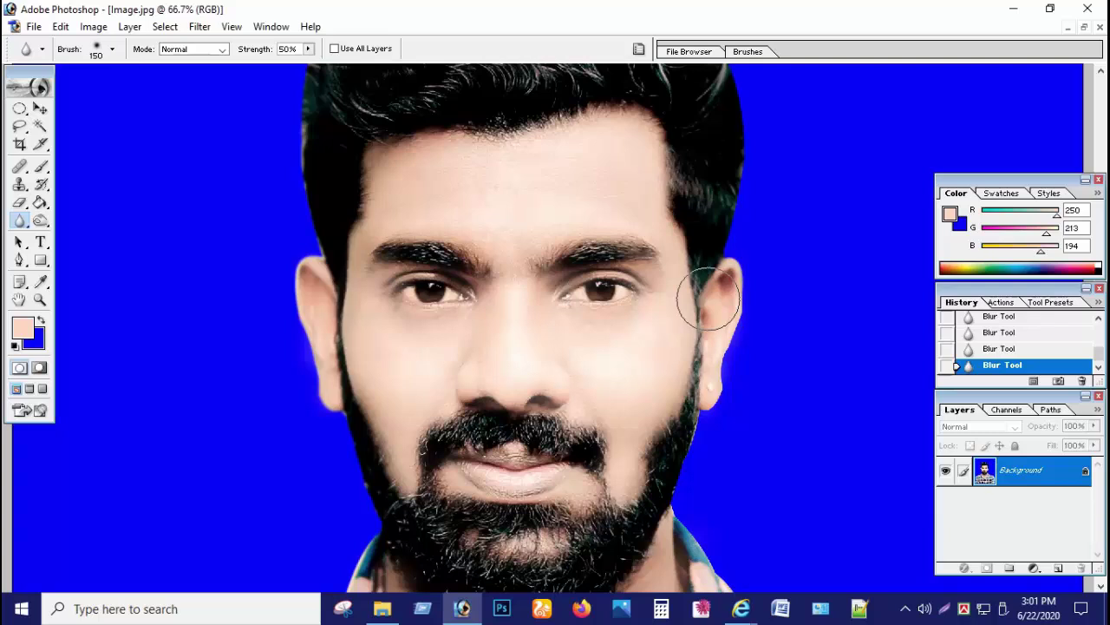
pyautogui.scroll(-2, 742, 382)
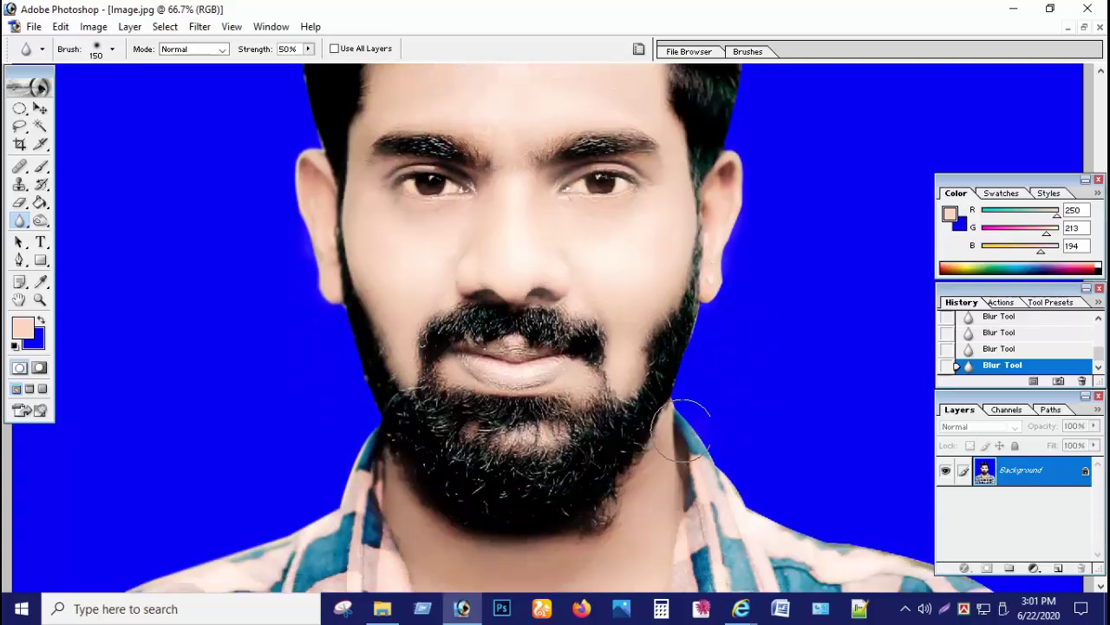
pyautogui.scroll(-3, 682, 434)
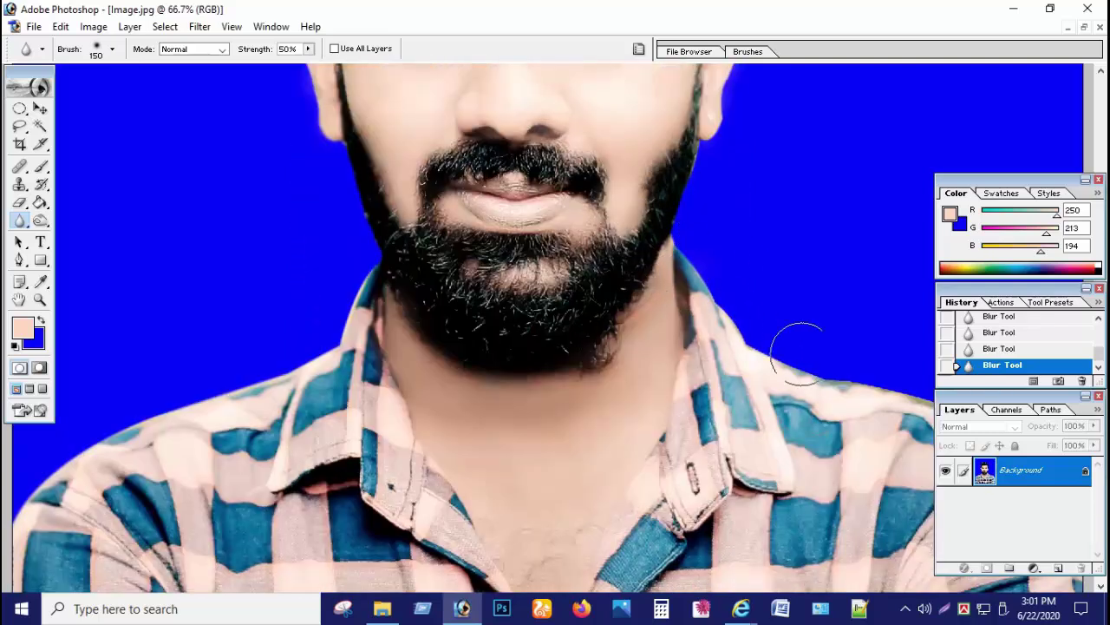
pyautogui.hotkey('ctrl', '-')
pyautogui.hotkey('ctrl', '-')
pyautogui.moveTo(738, 353); pyautogui.dragTo(791, 394)
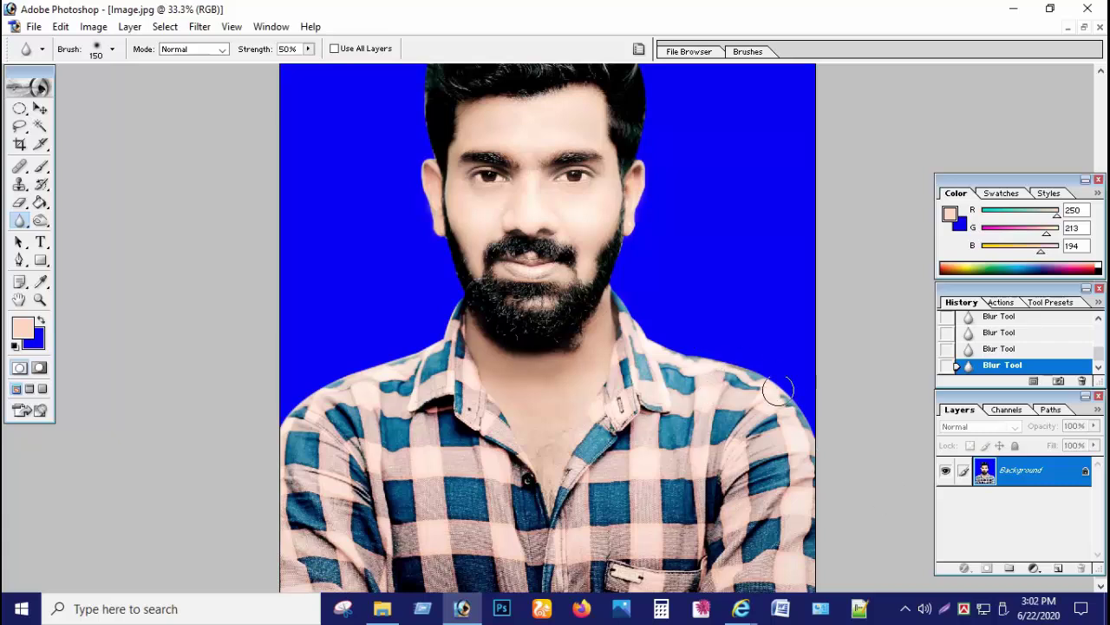
pyautogui.hotkey('ctrl', '-')
pyautogui.hotkey('ctrl', '-')
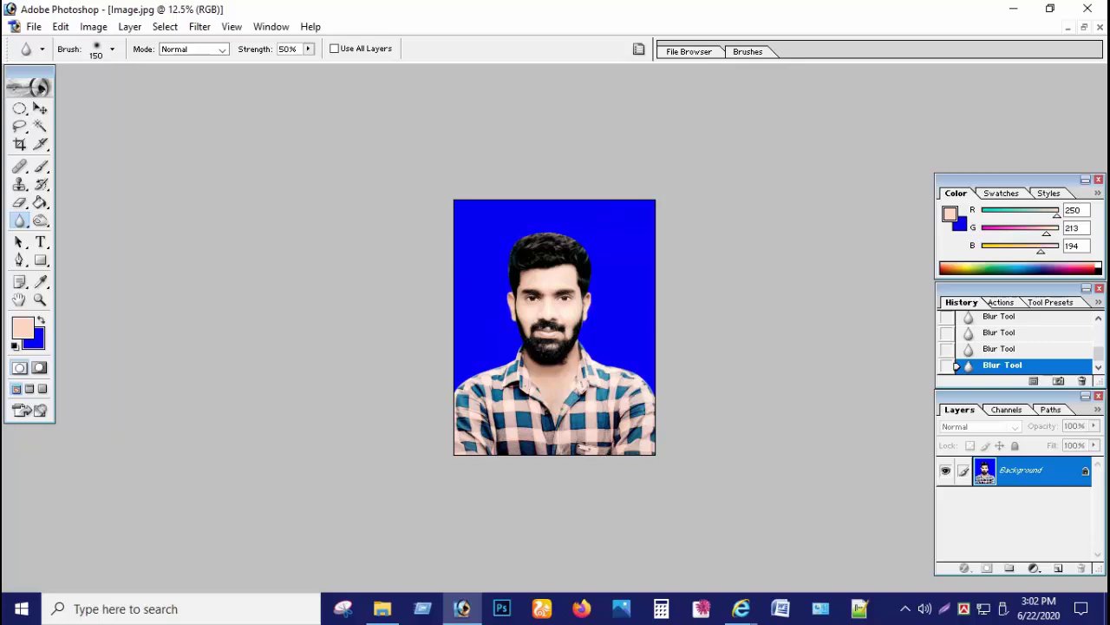
# Apply Image > Adjustments > Color Balance to the midtones with levels 10, 10 and 20
pyautogui.click(40, 108)
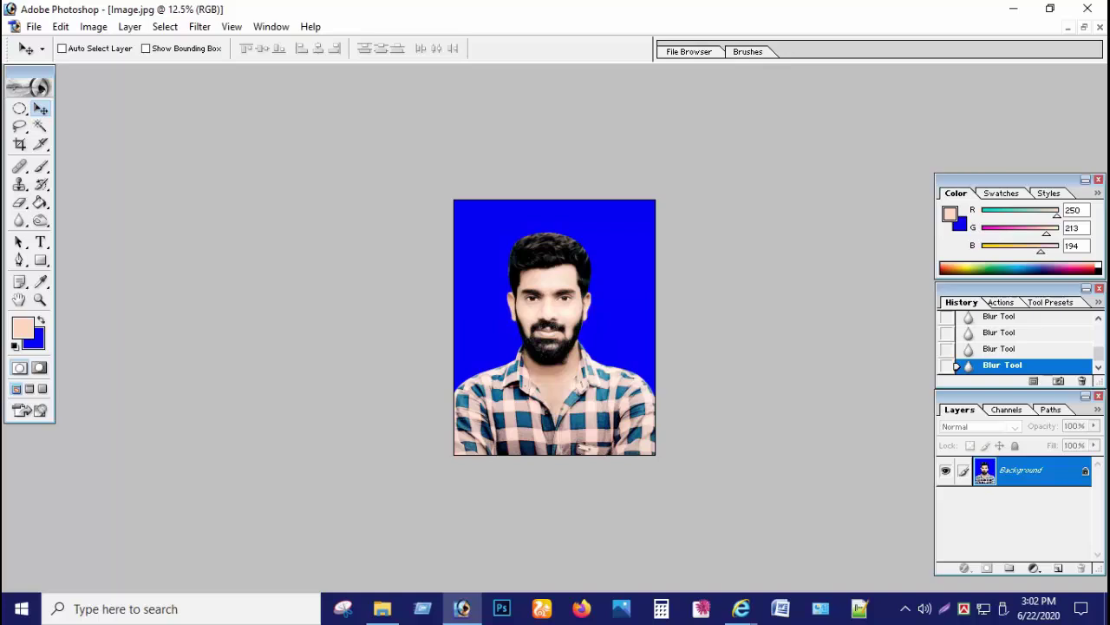
pyautogui.hotkey('ctrl', 'b')
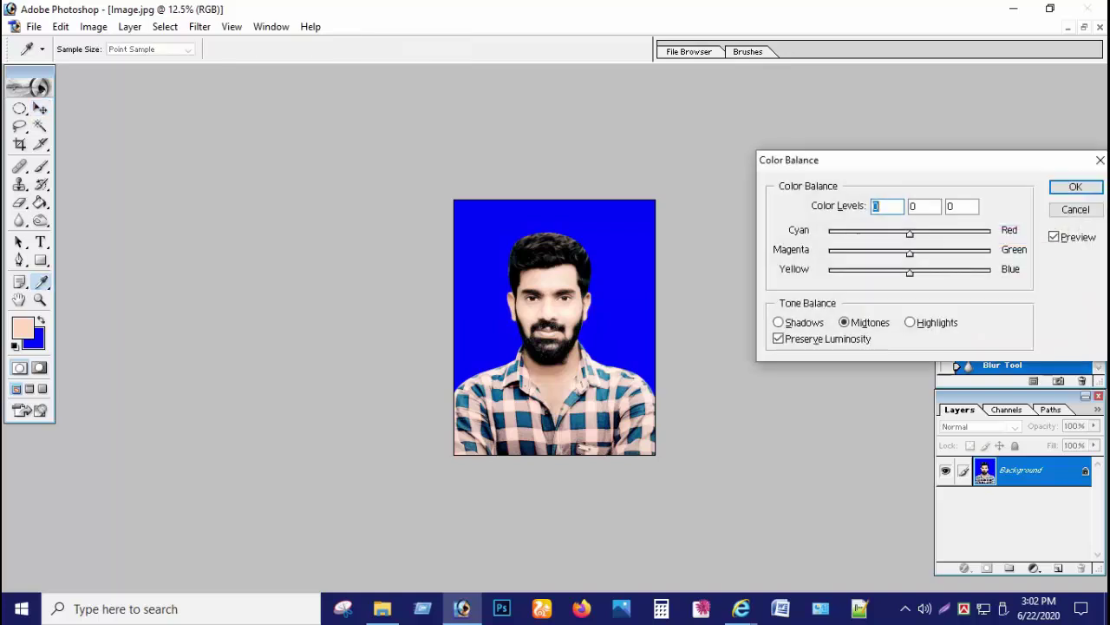
pyautogui.click(1100, 160)
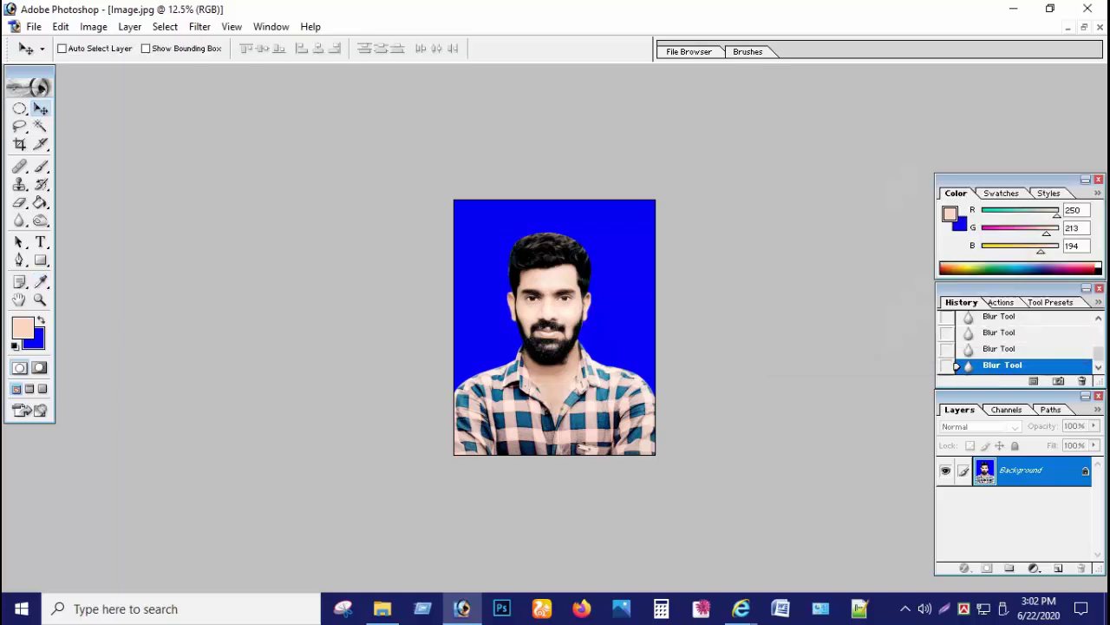
pyautogui.click(93, 26)
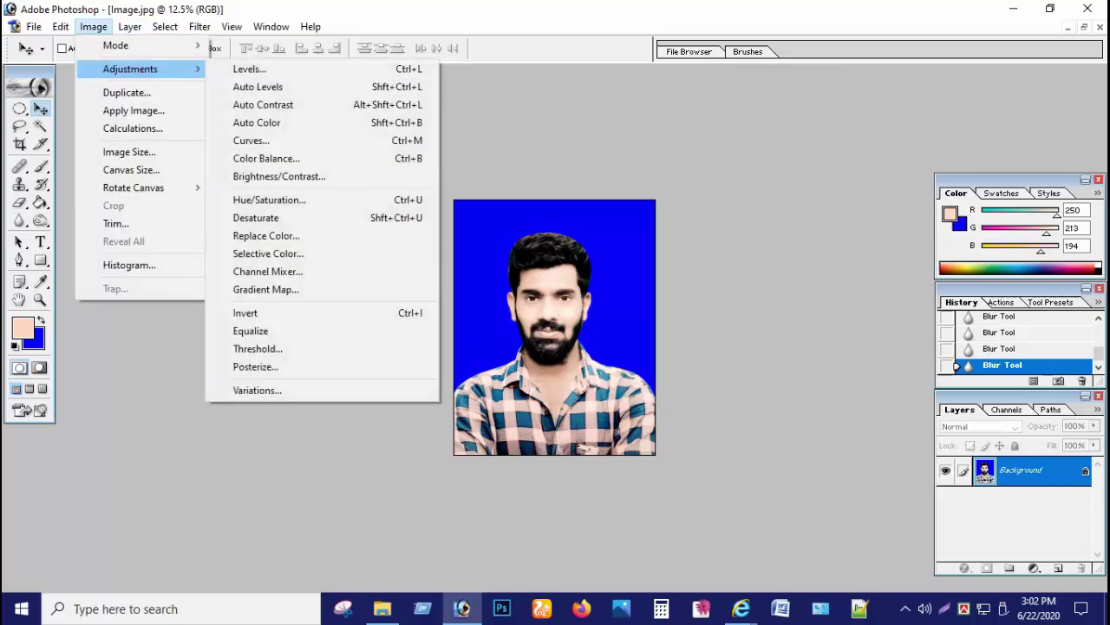
pyautogui.click(265, 157)
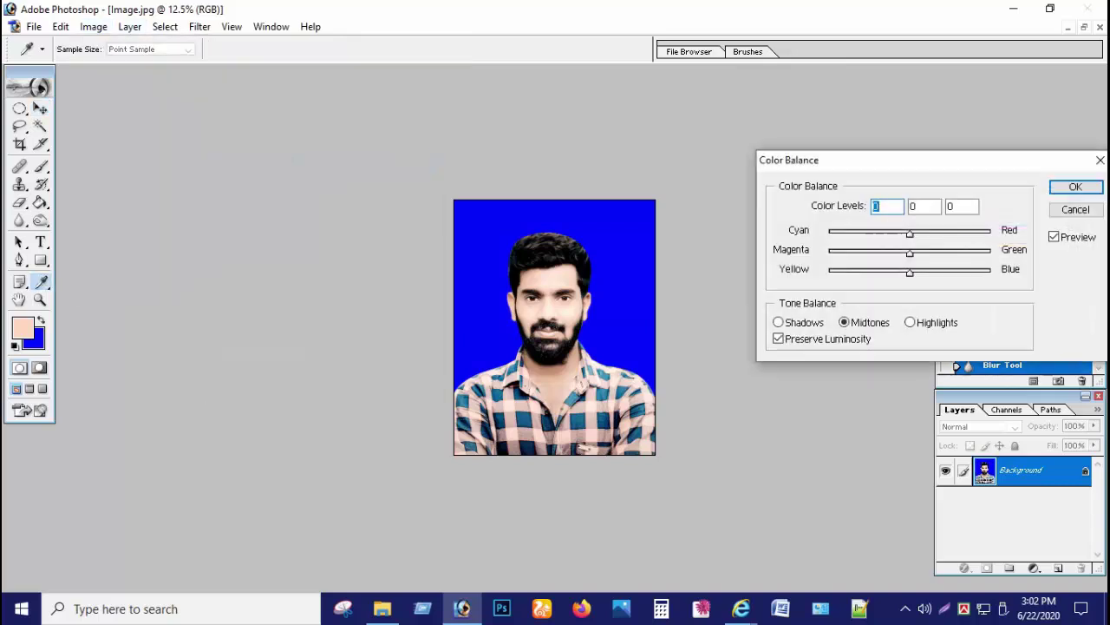
pyautogui.write('10')
pyautogui.press('Tab')
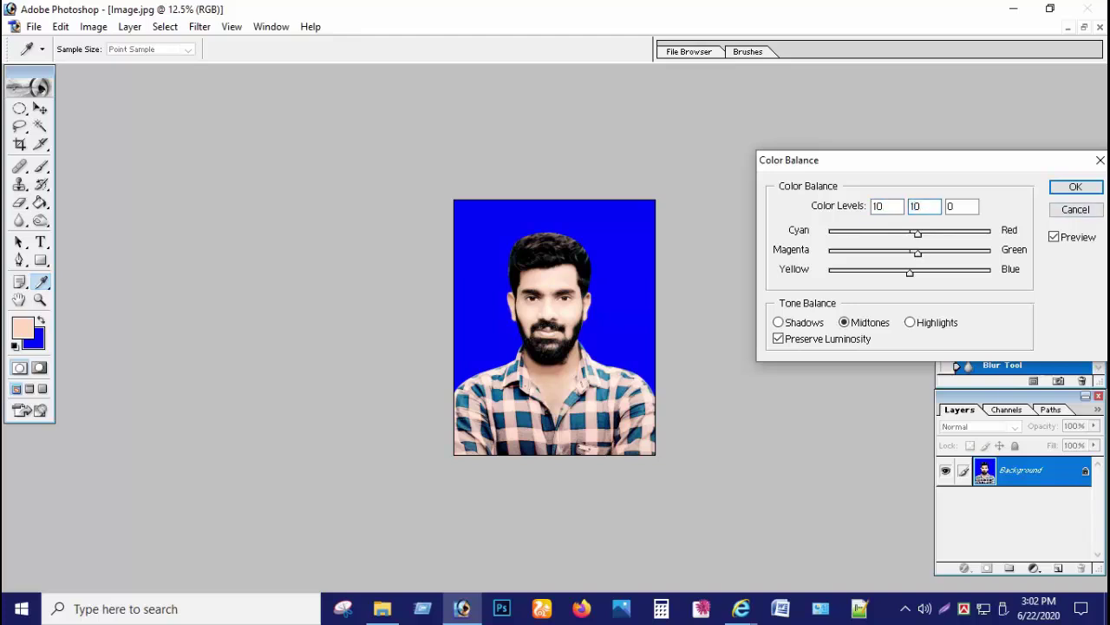
pyautogui.press('Tab')
pyautogui.write('20')
pyautogui.press('Return')
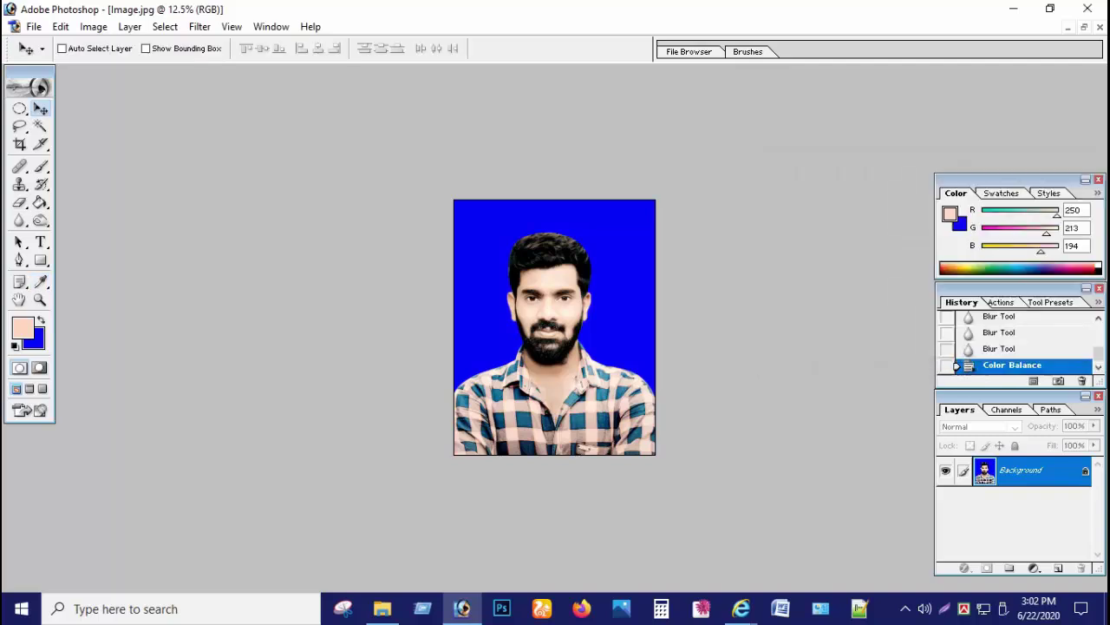
pyautogui.hotkey('ctrl', '+')
pyautogui.hotkey('ctrl', '+')
pyautogui.hotkey('ctrl', '+')
pyautogui.hotkey('ctrl', '+')
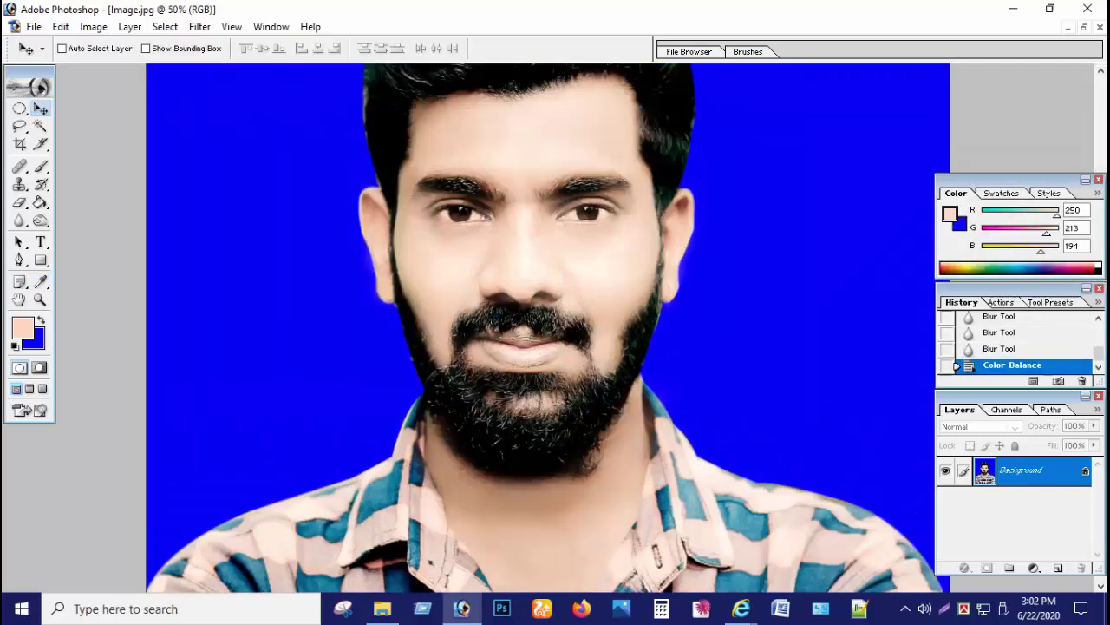
# Open Smart Blur and shrink its preview to show the whole portrait
pyautogui.hotkey('ctrl', '-')
pyautogui.hotkey('ctrl', '-')
pyautogui.hotkey('alt', 't')
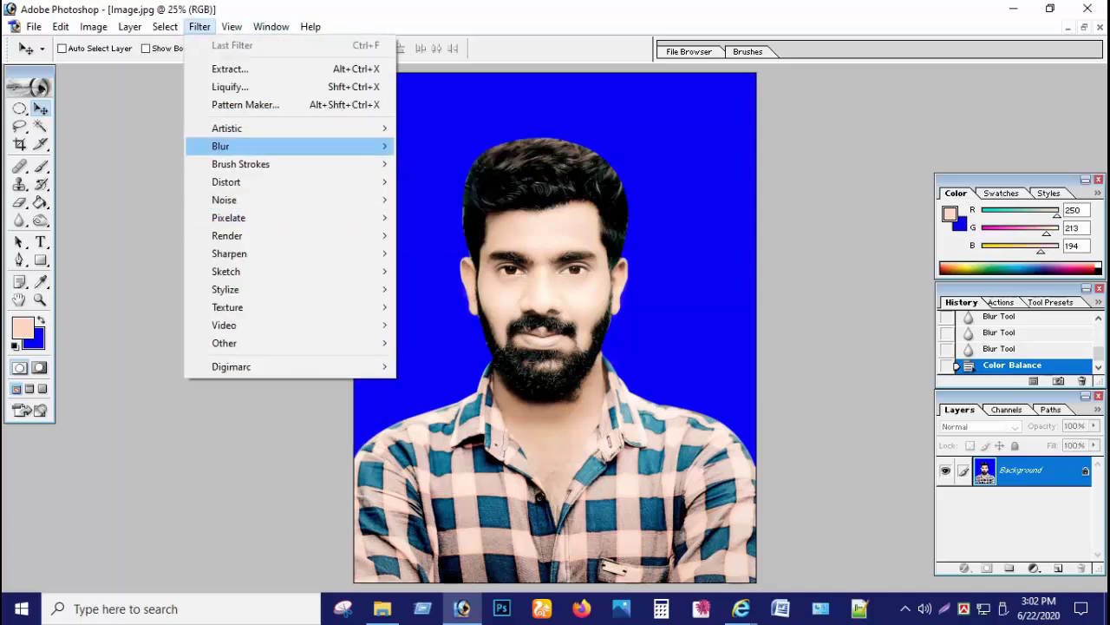
pyautogui.press('Return')
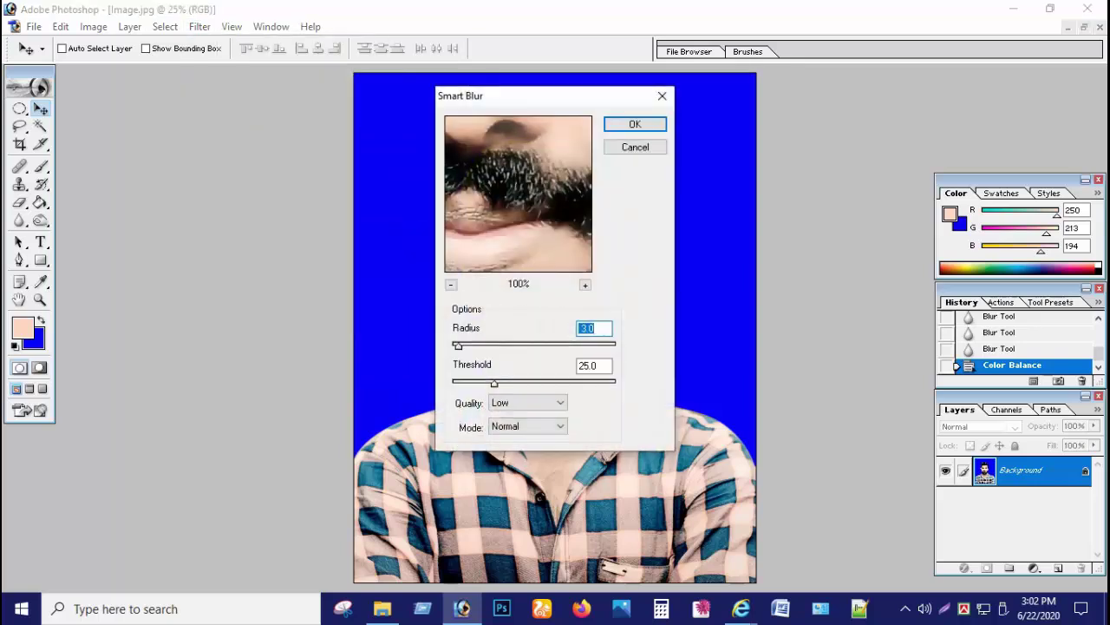
pyautogui.click(450, 284)
pyautogui.click(450, 284)
pyautogui.click(450, 284)
pyautogui.click(451, 284)
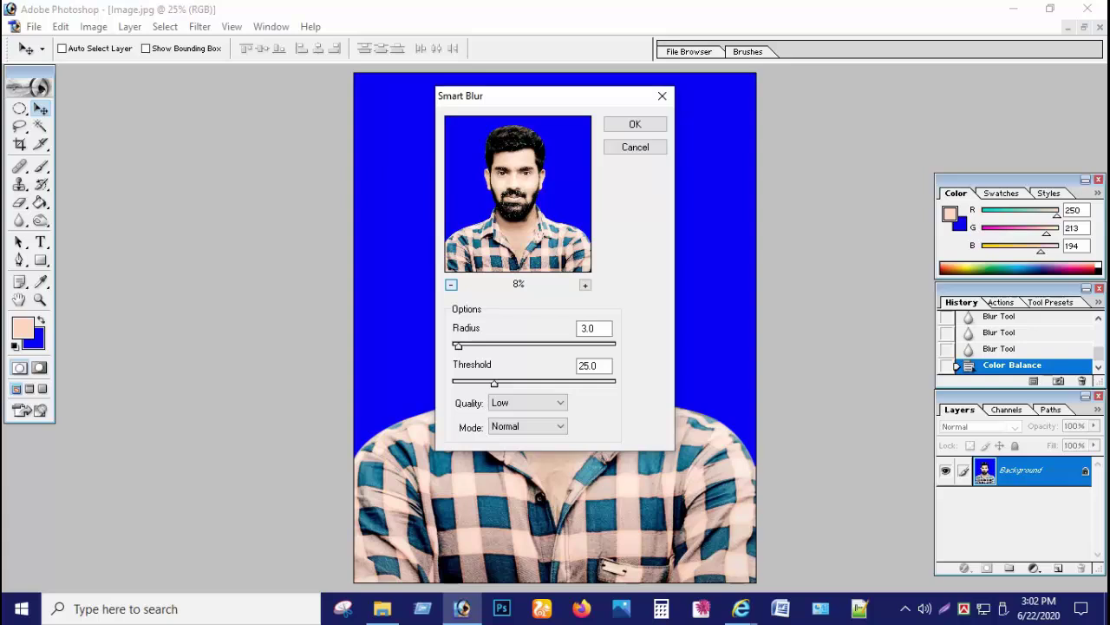
pyautogui.click(450, 283)
pyautogui.moveTo(535, 96); pyautogui.dragTo(820, 92)
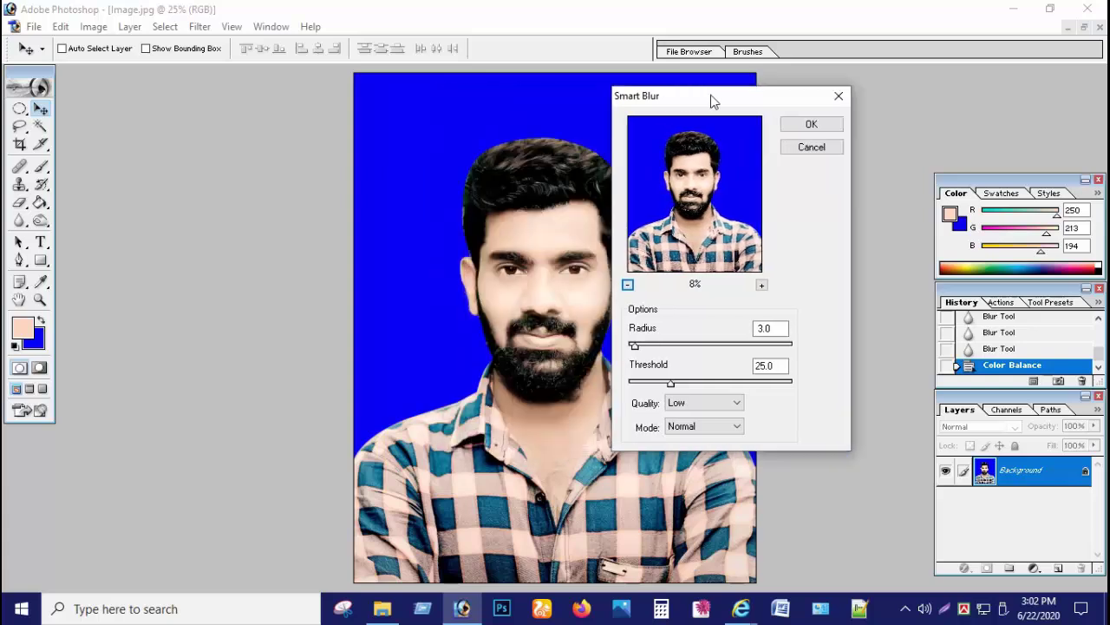
# Apply Smart Blur with radius 3.0 and threshold 05
pyautogui.doubleClick(880, 362)
pyautogui.write('10')
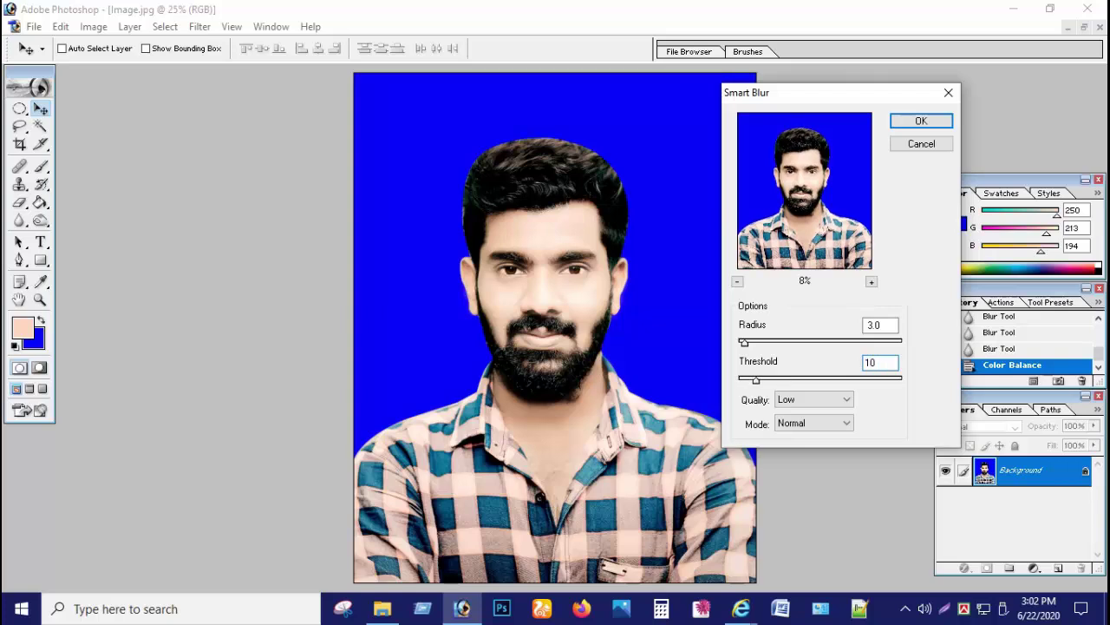
pyautogui.doubleClick(870, 362)
pyautogui.write('05')
pyautogui.press('Tab')
pyautogui.press('Tab')
pyautogui.press('Tab')
pyautogui.press('Return')
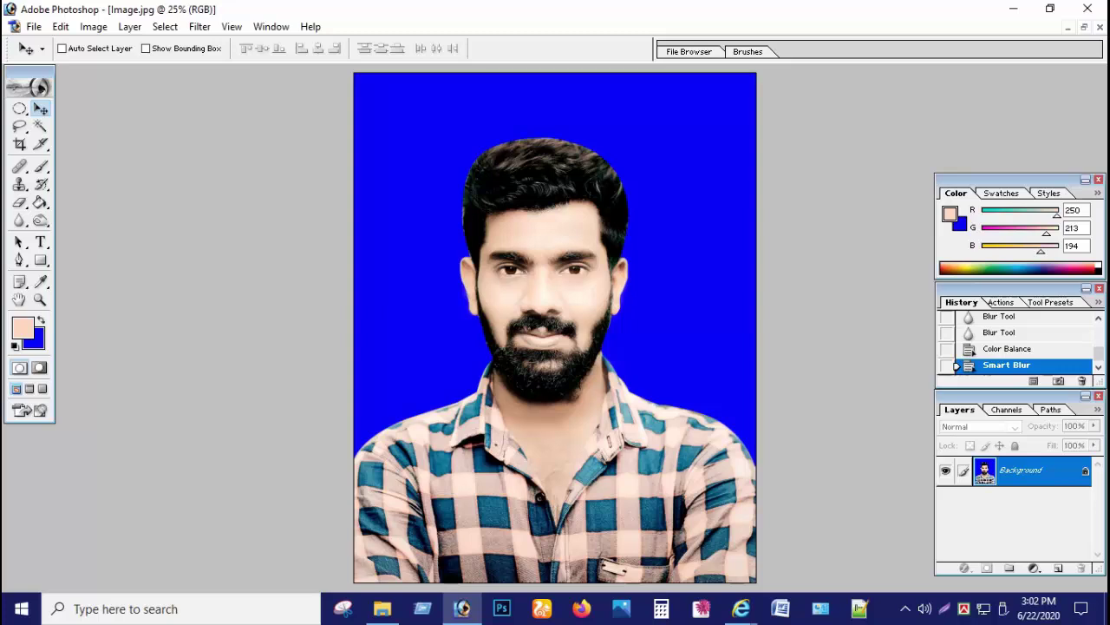
pyautogui.hotkey('ctrl', '-')
pyautogui.hotkey('ctrl', '-')
pyautogui.hotkey('ctrl', '-')
pyautogui.hotkey('ctrl', '-')
pyautogui.hotkey('ctrl', '+')
pyautogui.hotkey('ctrl', '+')
pyautogui.hotkey('ctrl', '-')
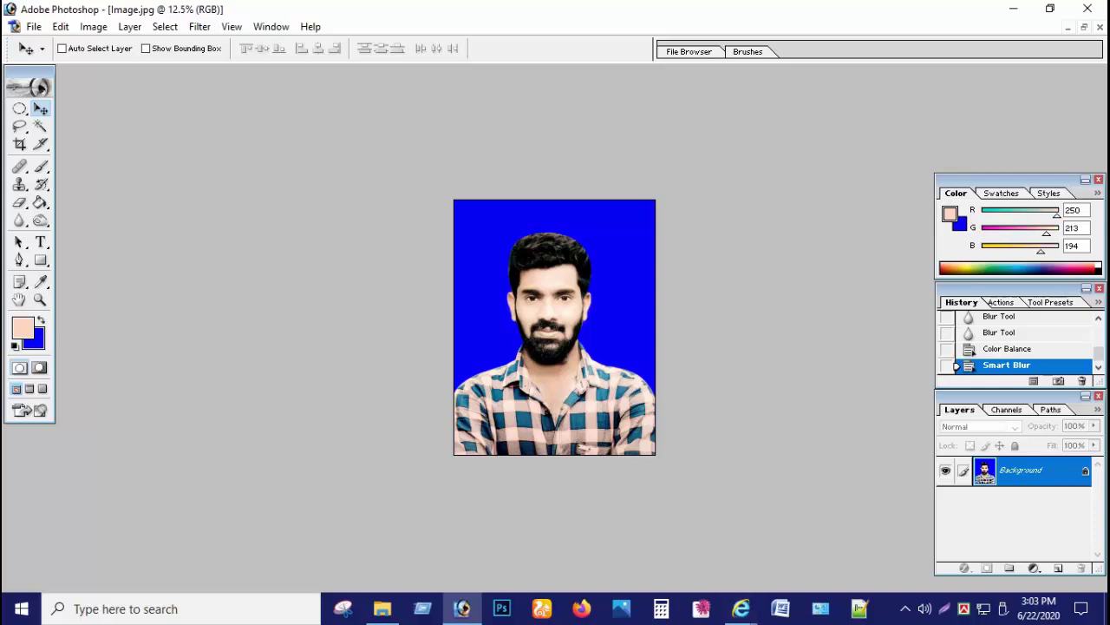
# Crop the portrait to 1.5 × 1.9 in at 300 pixels/inch
pyautogui.press('c')
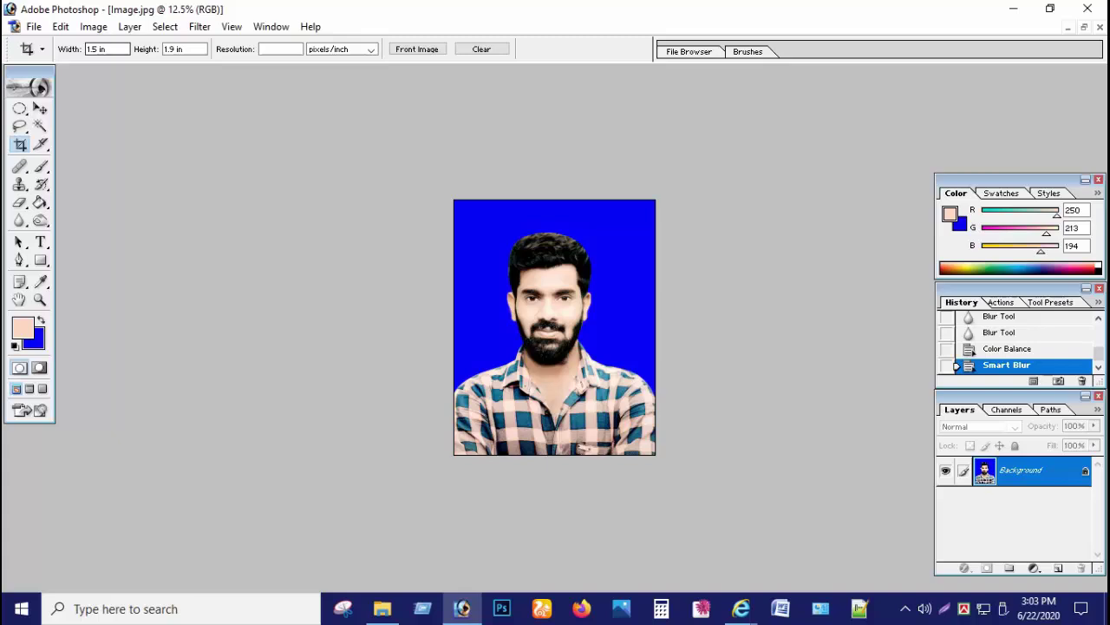
pyautogui.click(280, 48)
pyautogui.write('300')
pyautogui.press('Return')
pyautogui.moveTo(454, 201); pyautogui.dragTo(656, 453)
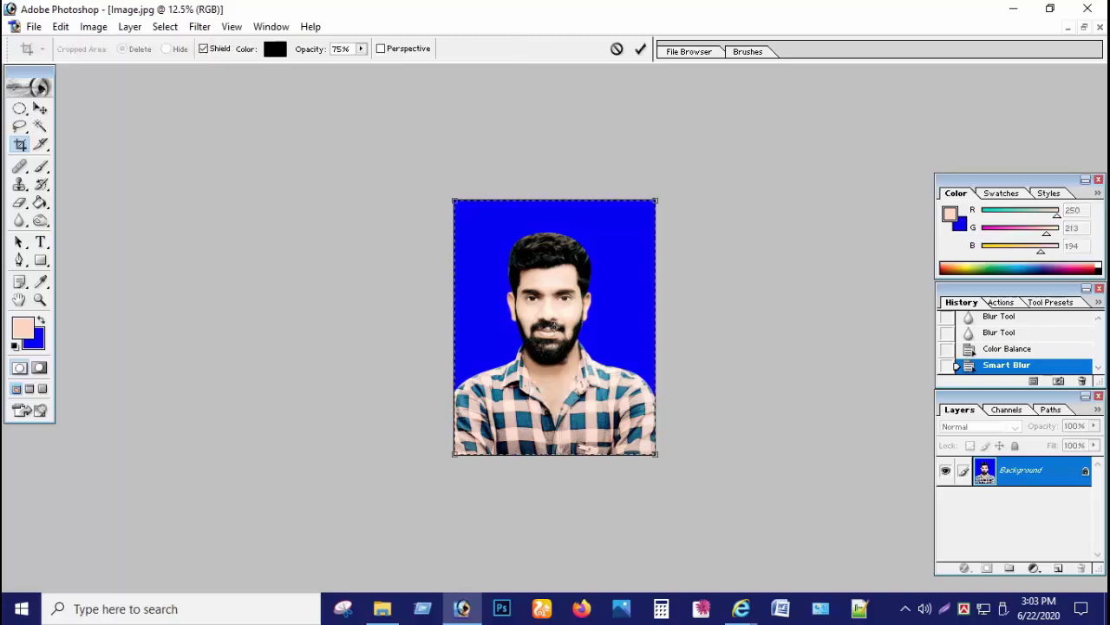
pyautogui.press('Return')
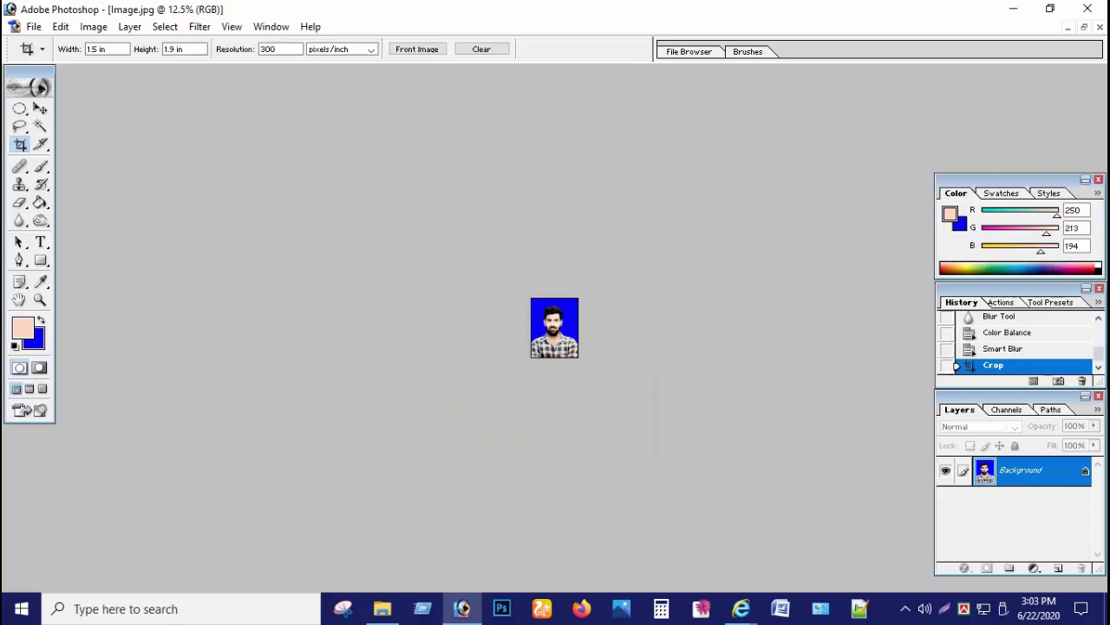
# View the cropped photo at 33.3% and start a new blank document
pyautogui.hotkey('ctrl', '+')
pyautogui.hotkey('ctrl', '+')
pyautogui.hotkey('ctrl', '+')
pyautogui.hotkey('ctrl', '+')
pyautogui.hotkey('ctrl', '+')
pyautogui.hotkey('ctrl', '+')
pyautogui.hotkey('ctrl', '-')
pyautogui.hotkey('ctrl', '-')
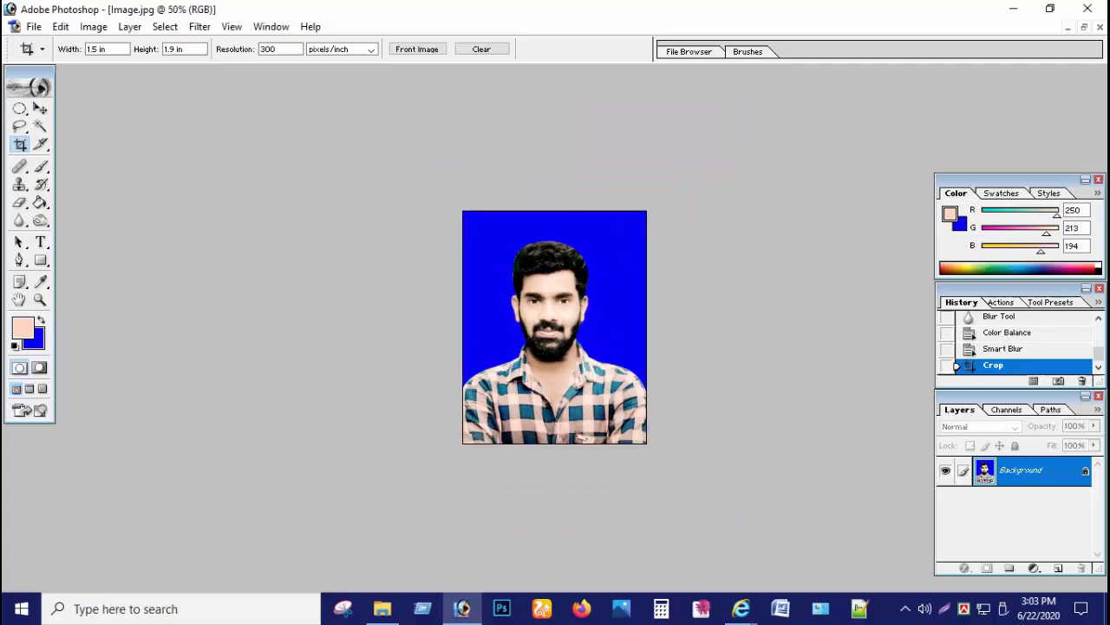
pyautogui.hotkey('ctrl', '+')
pyautogui.hotkey('ctrl', '+')
pyautogui.hotkey('ctrl', '+')
pyautogui.hotkey('ctrl', '-')
pyautogui.hotkey('ctrl', '-')
pyautogui.hotkey('ctrl', '-')
pyautogui.hotkey('ctrl', '-')
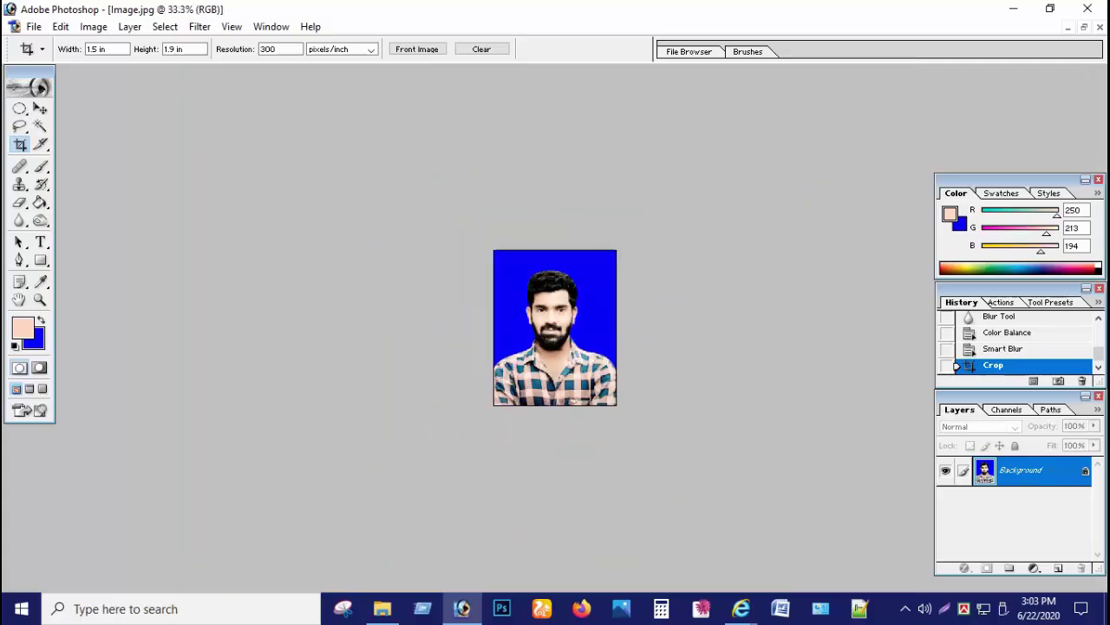
pyautogui.hotkey('ctrl', 'n')
# Create the white Untitled-1 document and drag the cropped portrait onto it as Layer 1
pyautogui.press('Return')
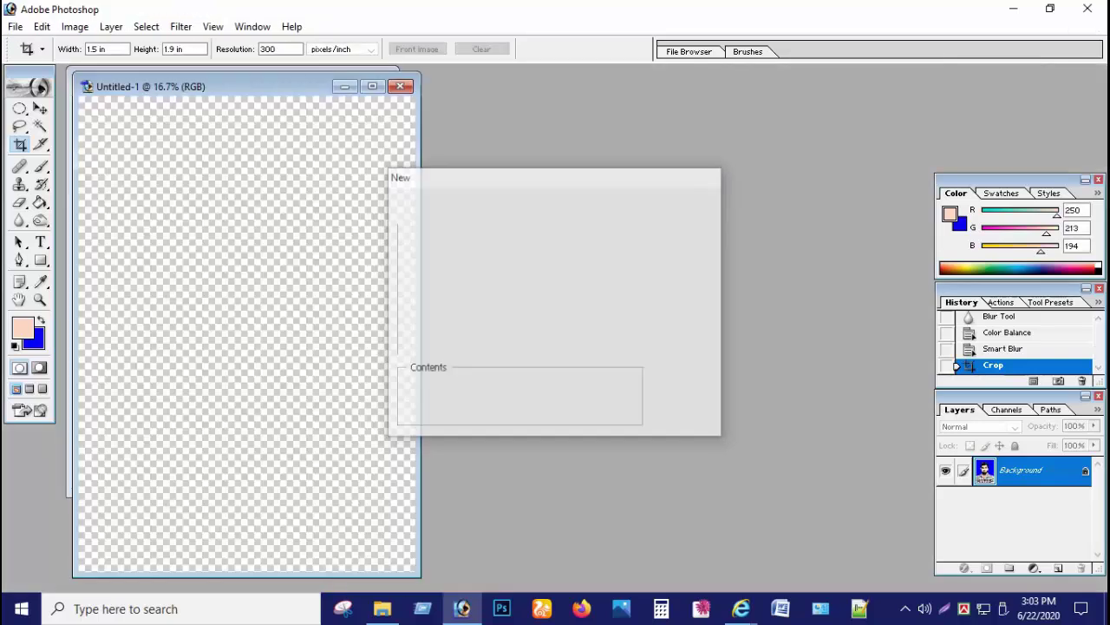
pyautogui.moveTo(252, 86); pyautogui.dragTo(589, 90)
pyautogui.press('v')
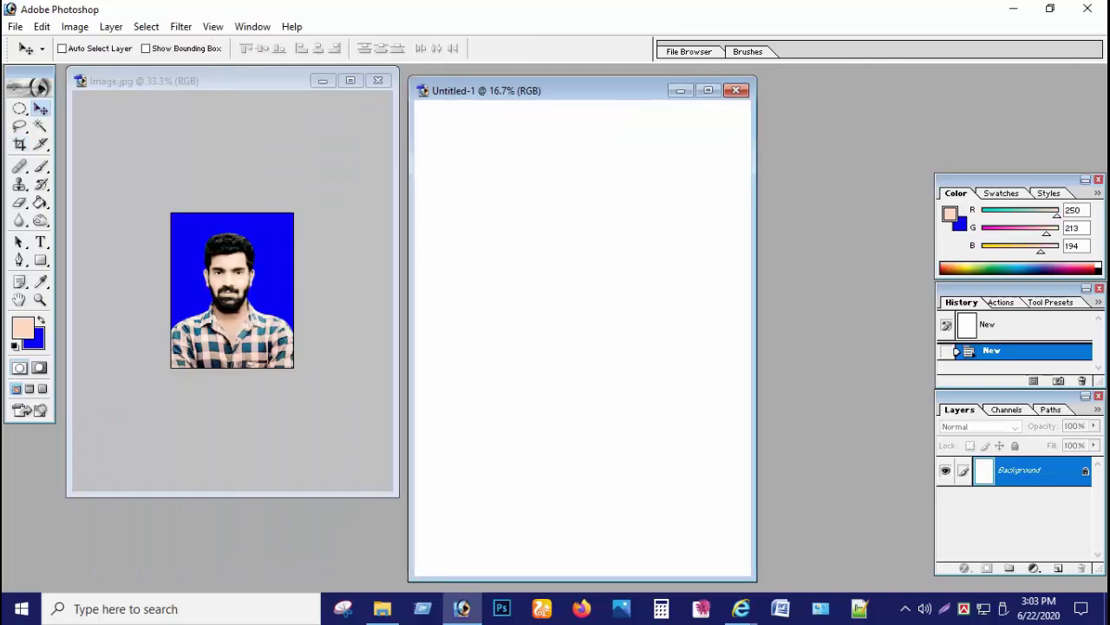
pyautogui.moveTo(231, 290)
pyautogui.mouseDown()
pyautogui.moveTo(524, 278)
pyautogui.moveTo(523, 200)
pyautogui.mouseUp()
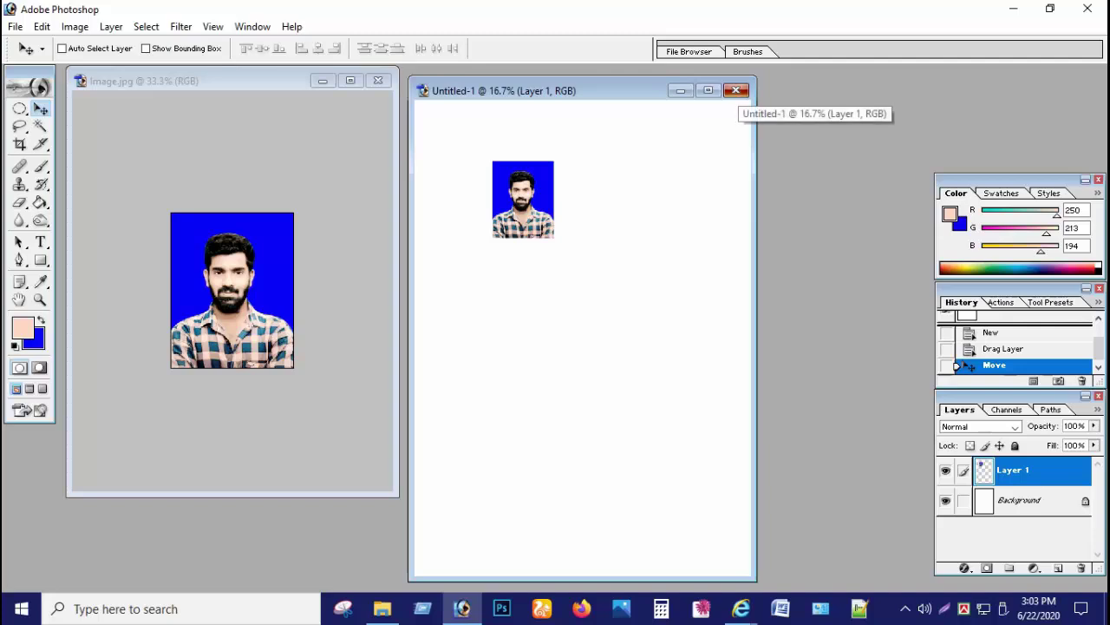